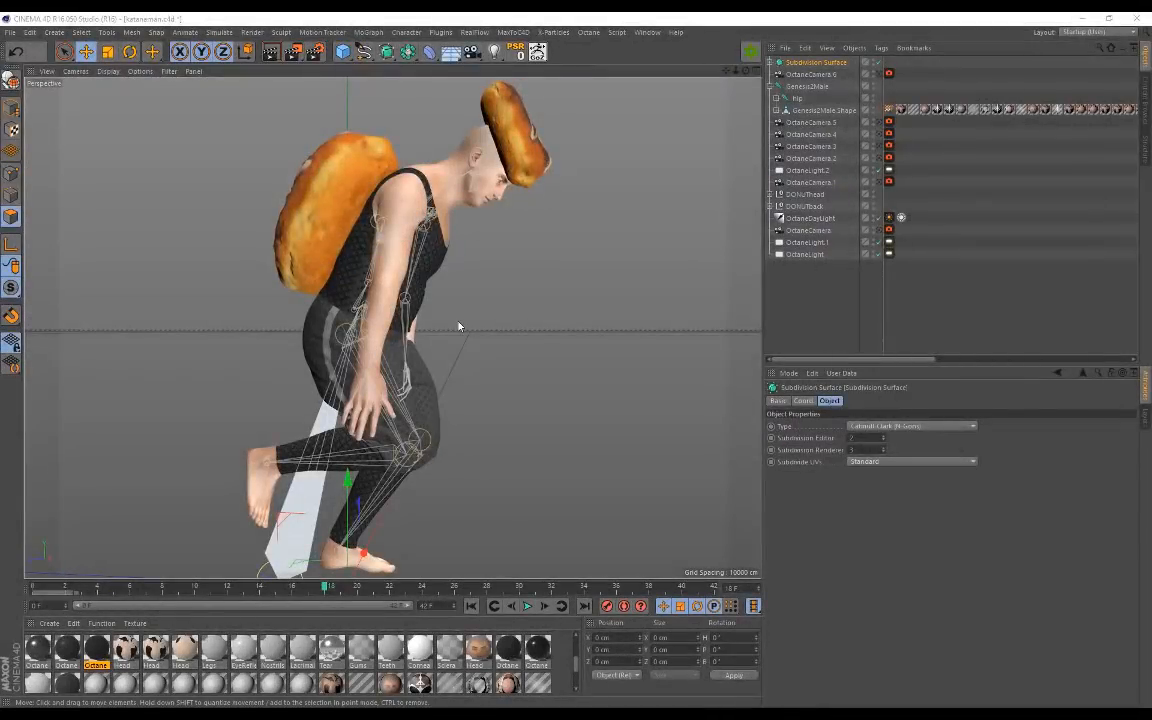
Step: Play the walk animation and orbit around the character to inspect both donuts
alt+drag(463, 283, 392, 305)
alt+drag(396, 245, 326, 187)
alt+drag(293, 232, 265, 242)
click(528, 606)
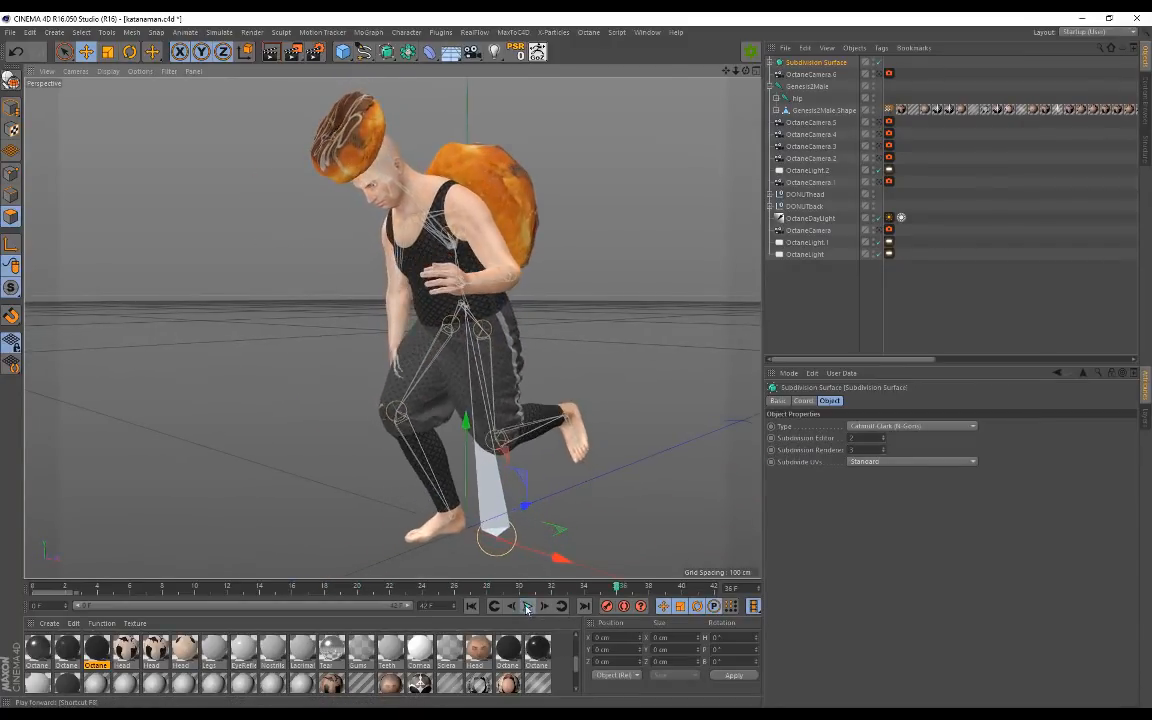
alt+drag(379, 348, 556, 339)
alt+drag(414, 315, 405, 345)
alt+drag(557, 337, 521, 326)
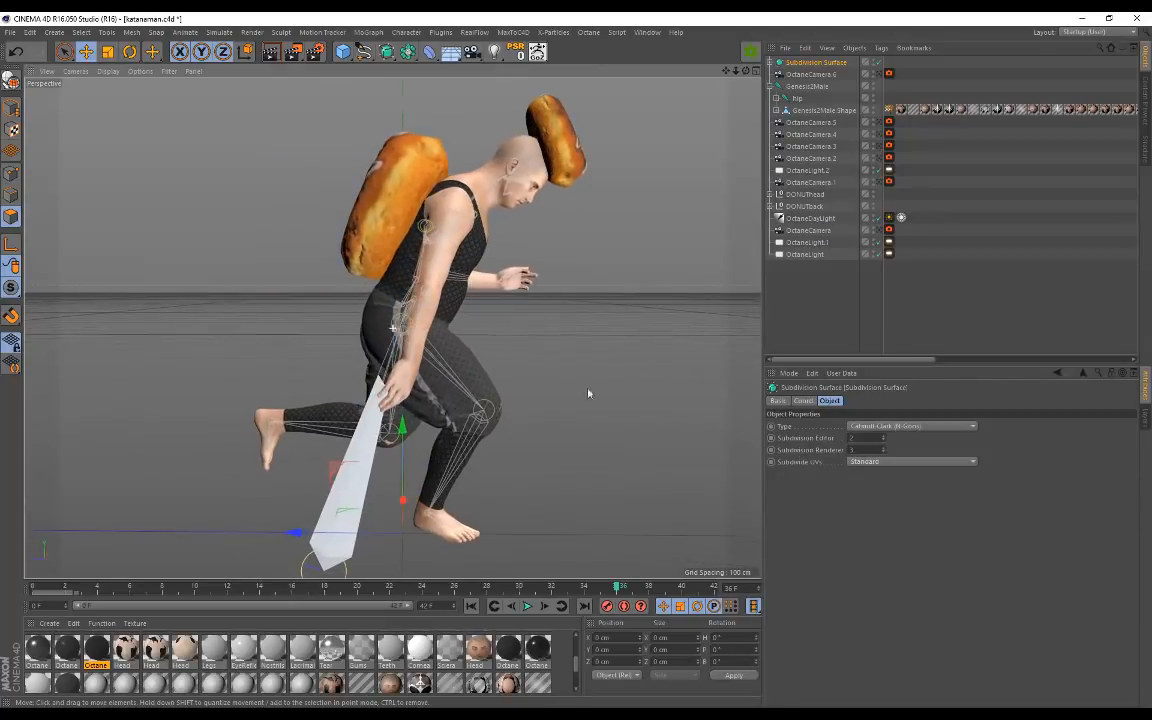
click(528, 606)
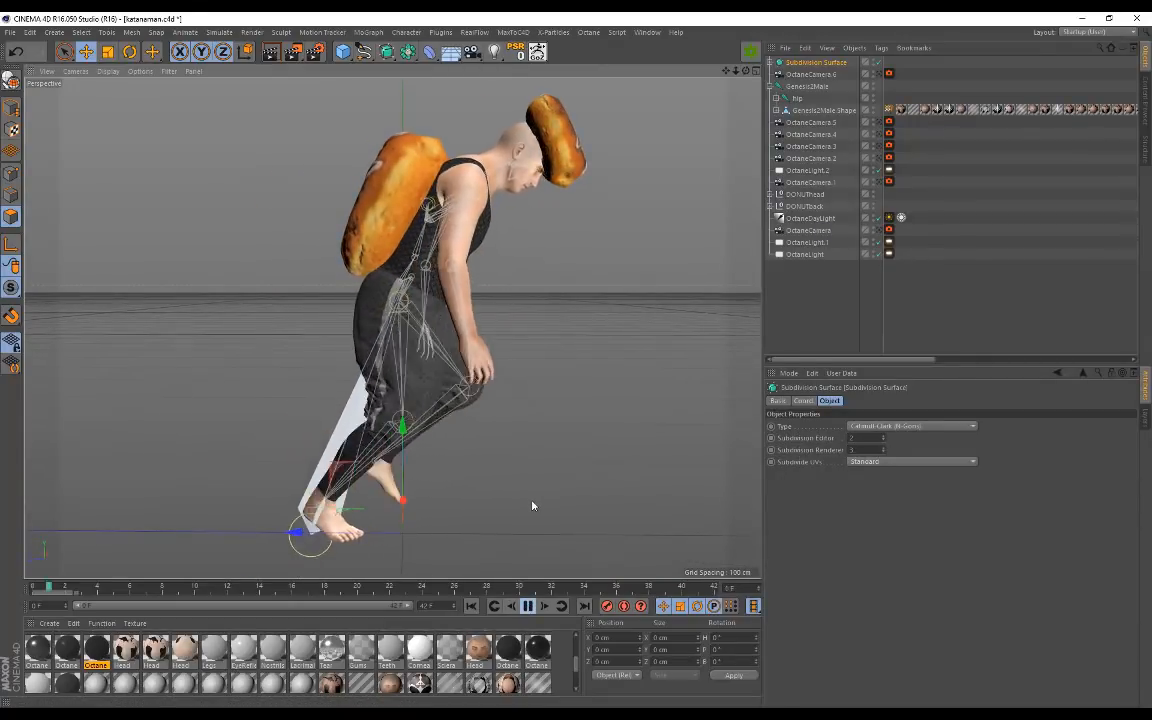
alt+drag(571, 216, 270, 216)
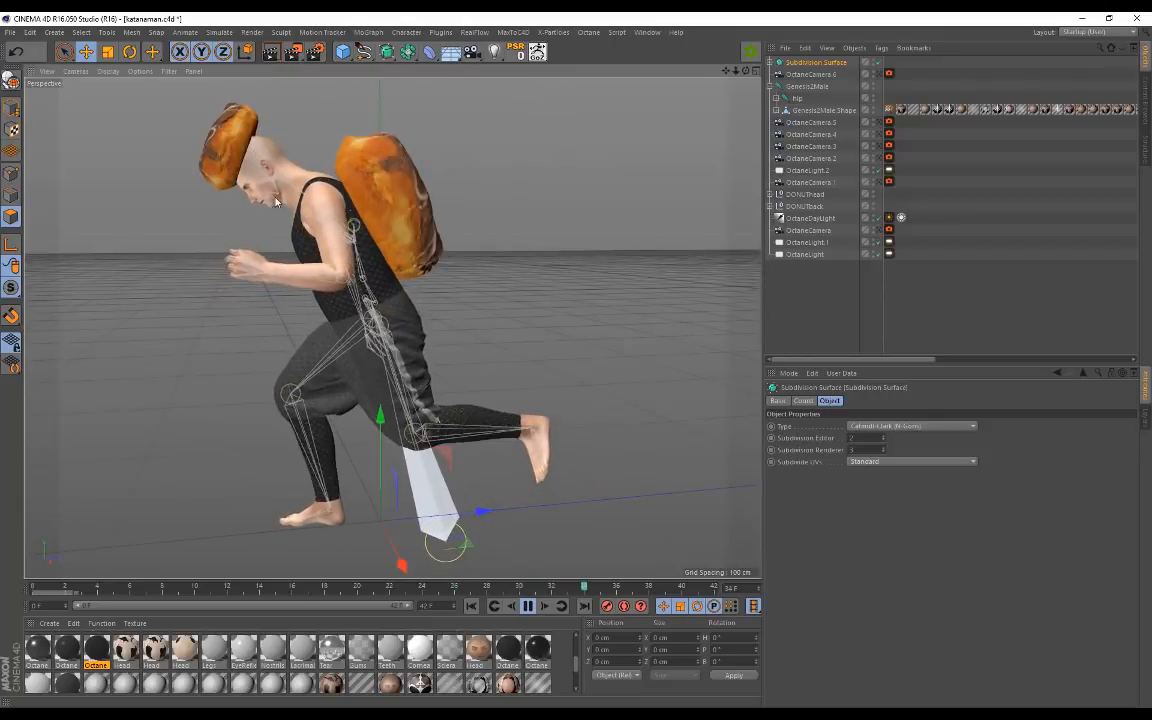
alt+drag(298, 289, 576, 293)
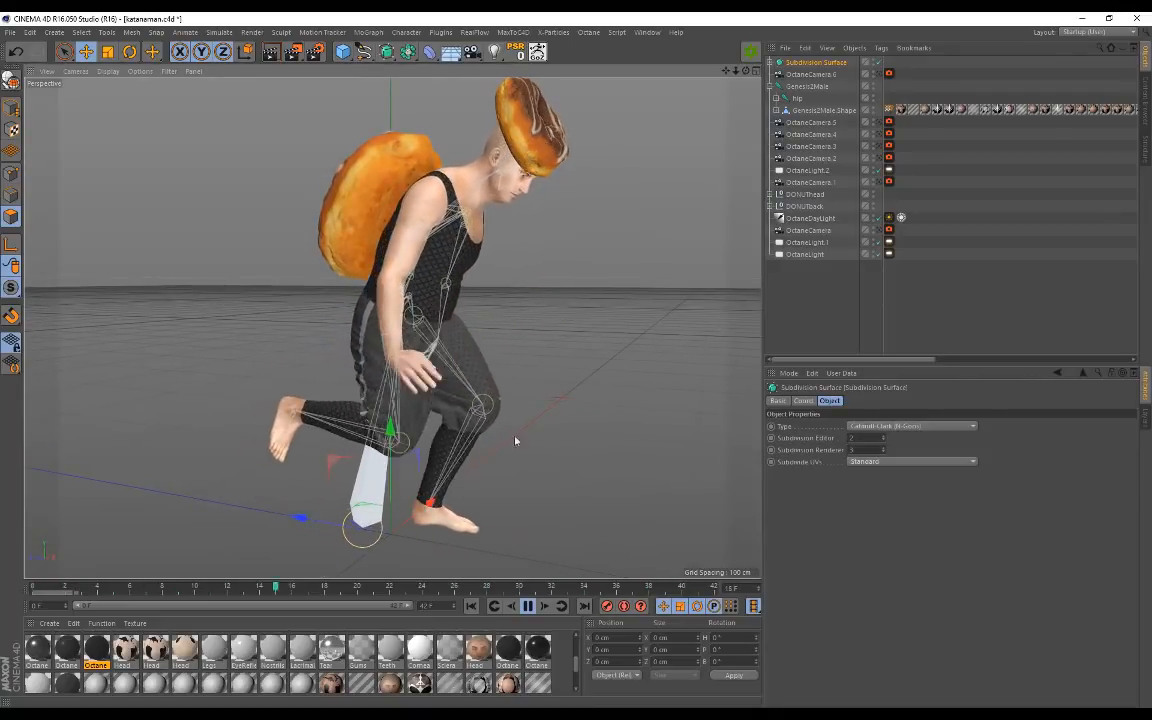
click(528, 606)
alt+drag(545, 341, 525, 322)
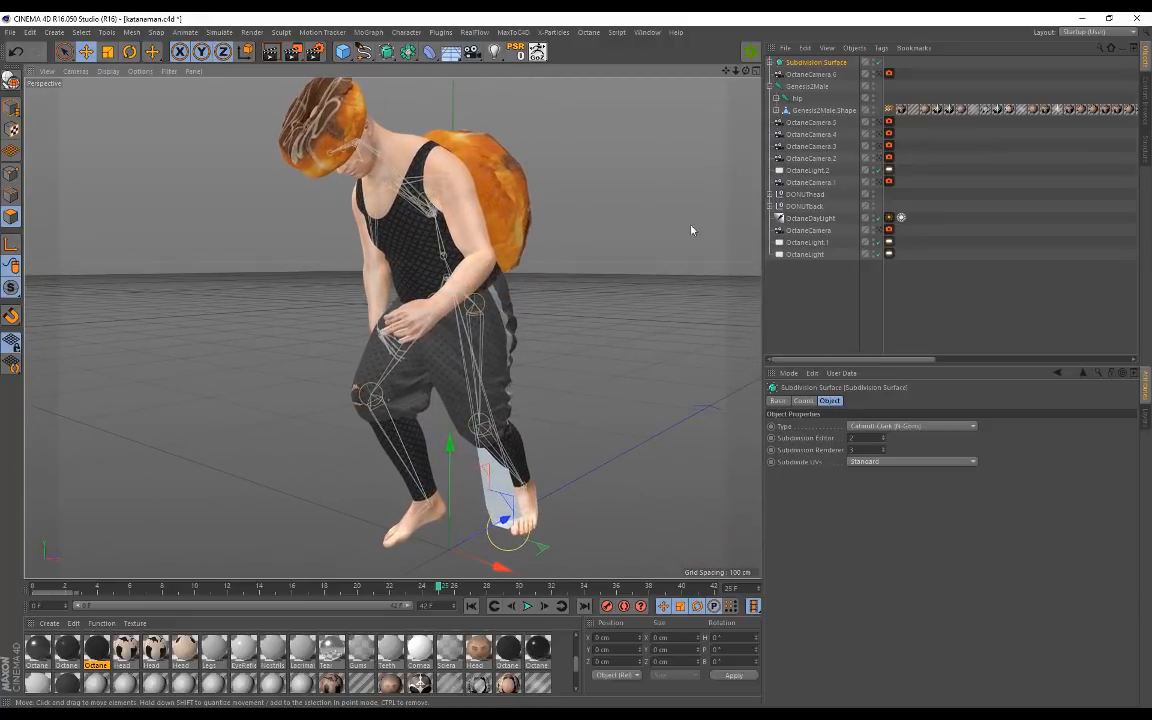
Step: Select the Genesis2Male root, then the Genesis2Male.Shape body mesh row
click(797, 88)
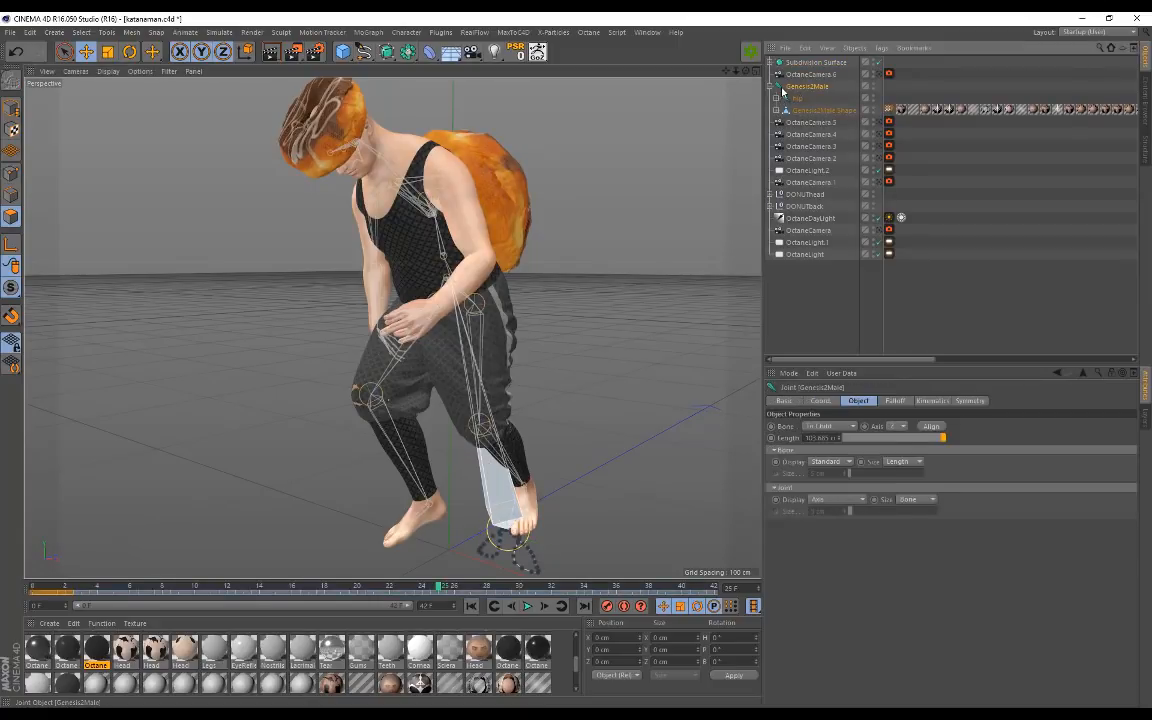
alt+drag(473, 212, 510, 252)
scroll(510, 252, up, 5)
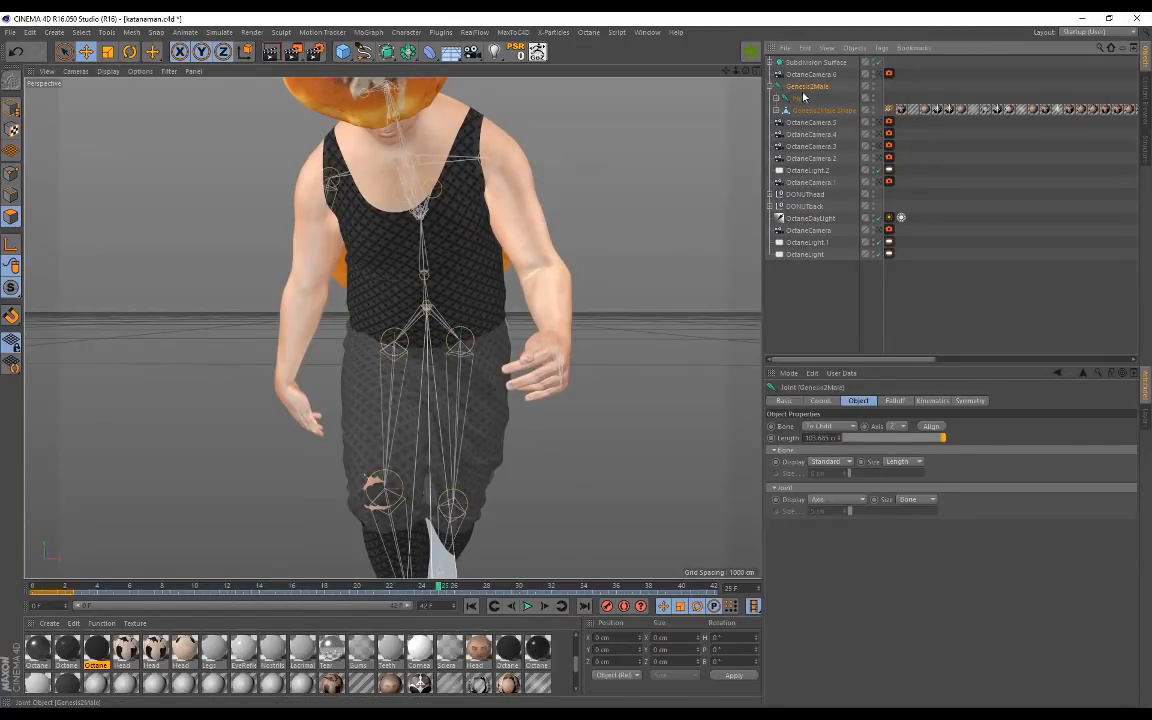
alt+drag(617, 149, 510, 155)
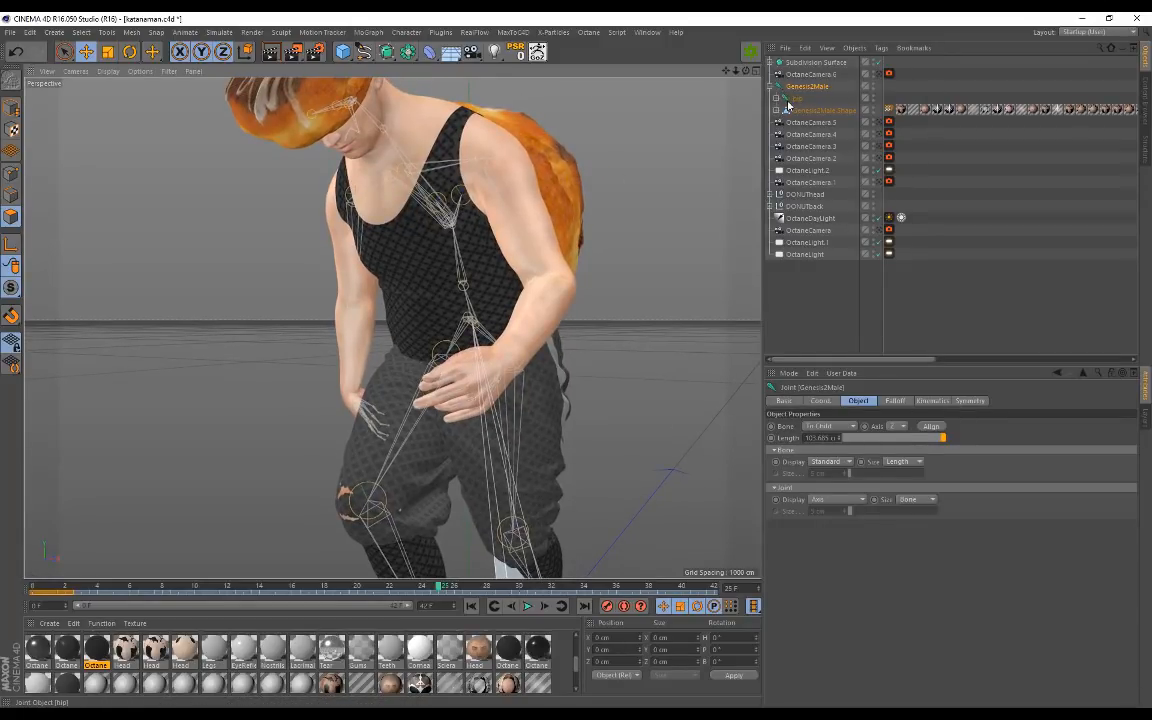
click(800, 111)
scroll(468, 124, up, 2)
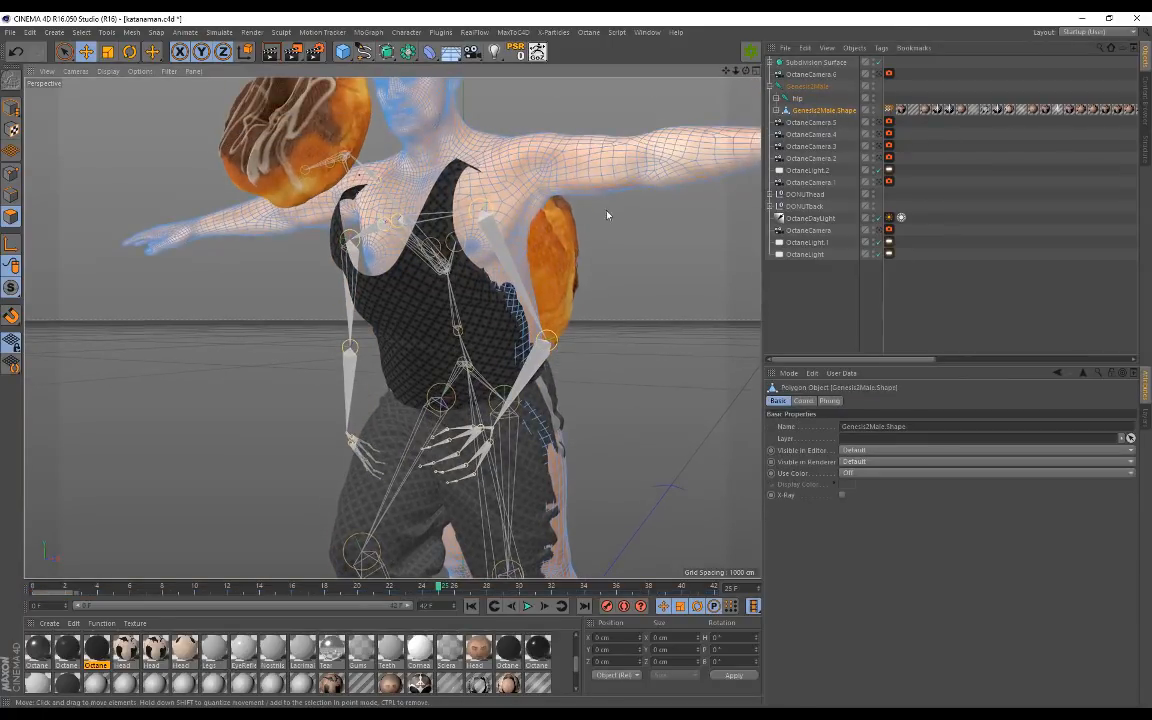
Step: Turn both Genesis2Male.Shape visibility dots red, hiding the body in editor and render
scroll(605, 210, down, 1)
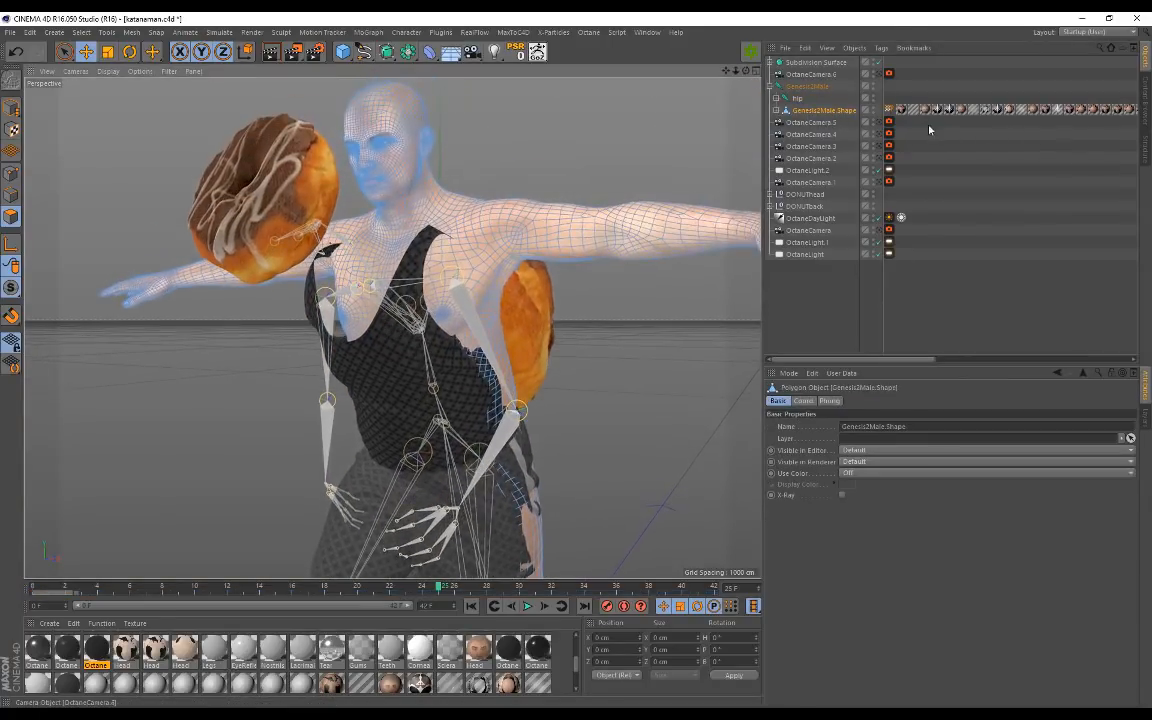
alt+click(873, 111)
alt+click(873, 111)
Step: Play and stop the walk, then orbit closely around the bare skeleton rig
mouse_move(448, 285)
alt+mouse_down()
mouse_move(593, 266)
mouse_move(460, 293)
alt+mouse_up()
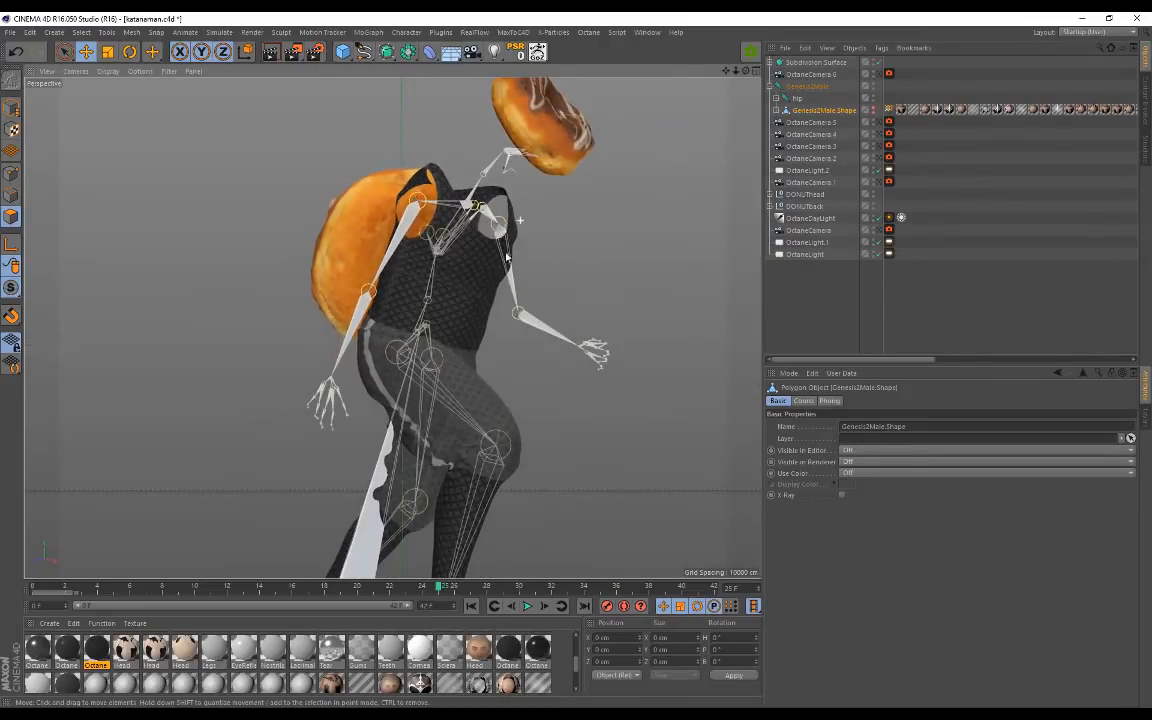
click(527, 606)
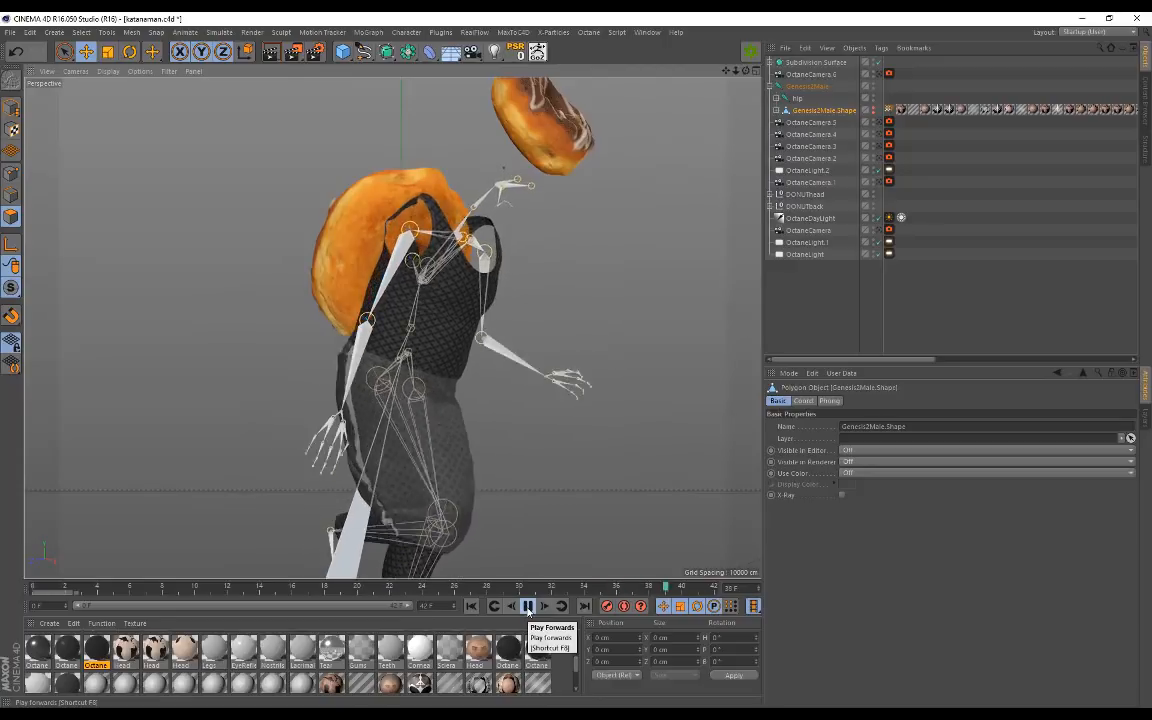
click(528, 609)
alt+drag(432, 318, 321, 365)
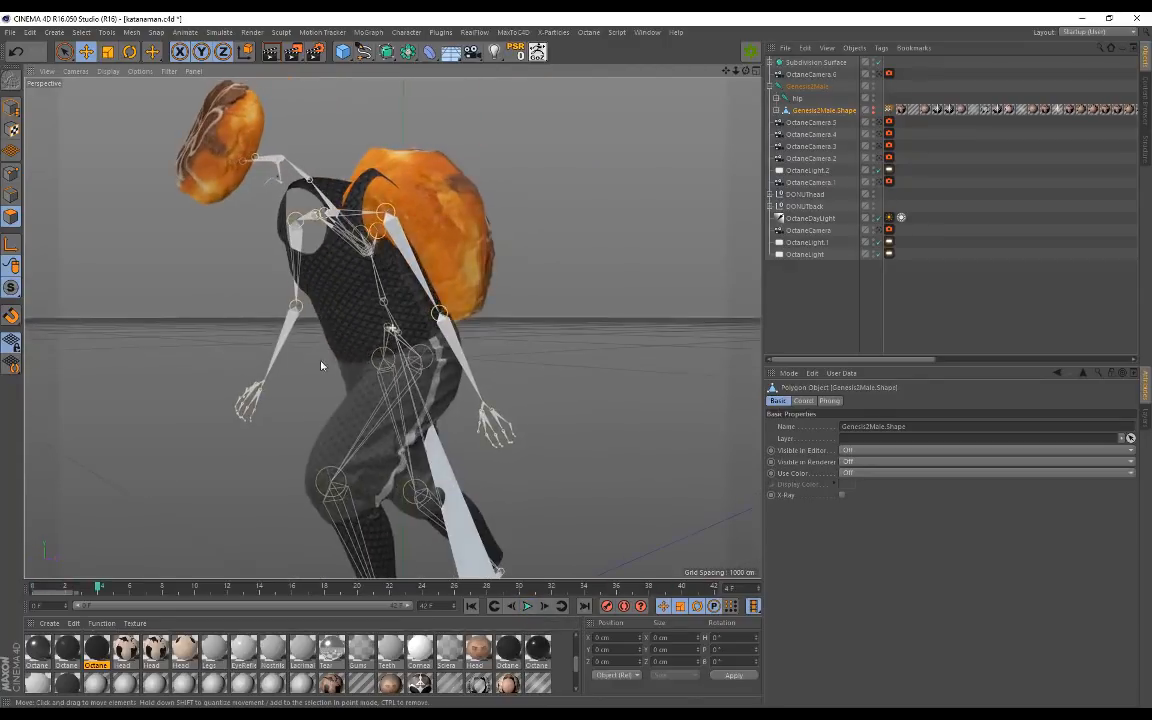
alt+right_drag(402, 362, 453, 359)
alt+drag(390, 194, 298, 277)
alt+middle_drag(444, 198, 419, 222)
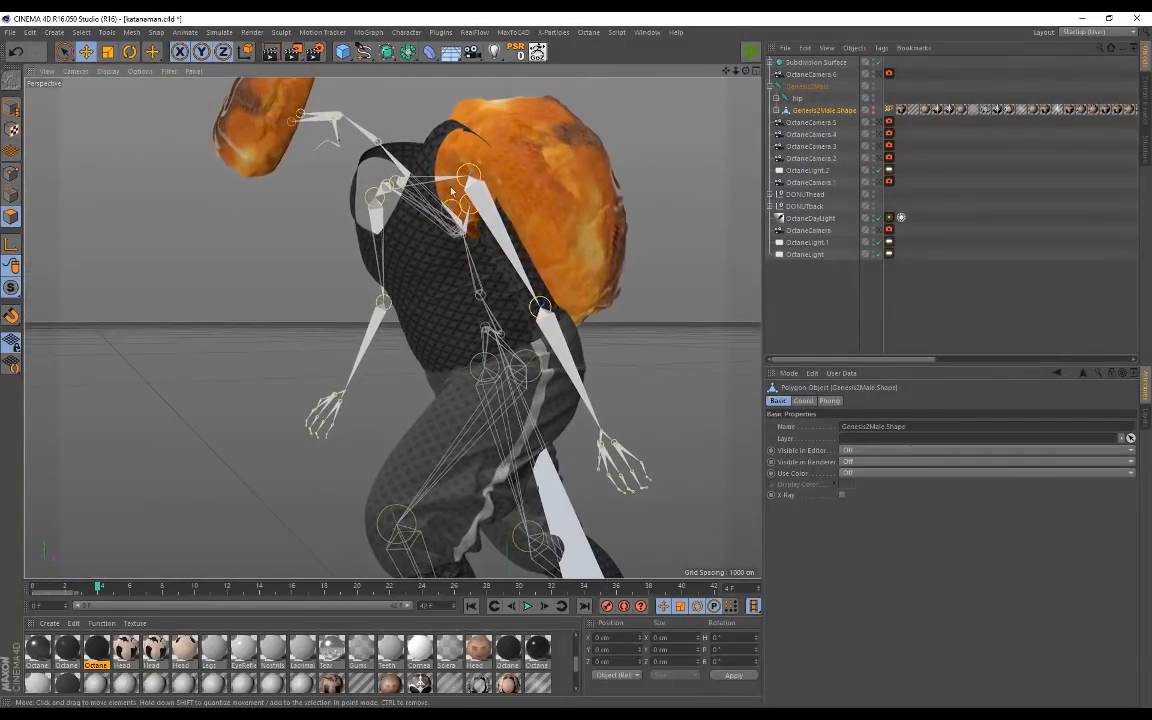
alt+drag(218, 228, 451, 258)
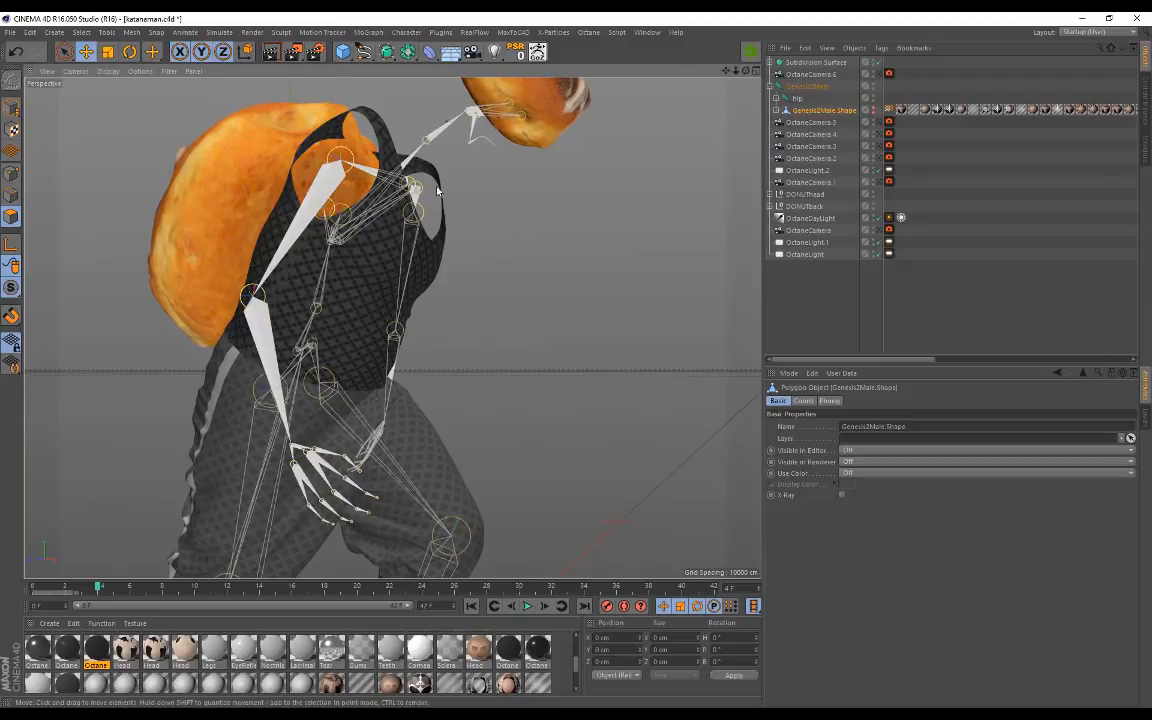
alt+drag(515, 217, 536, 263)
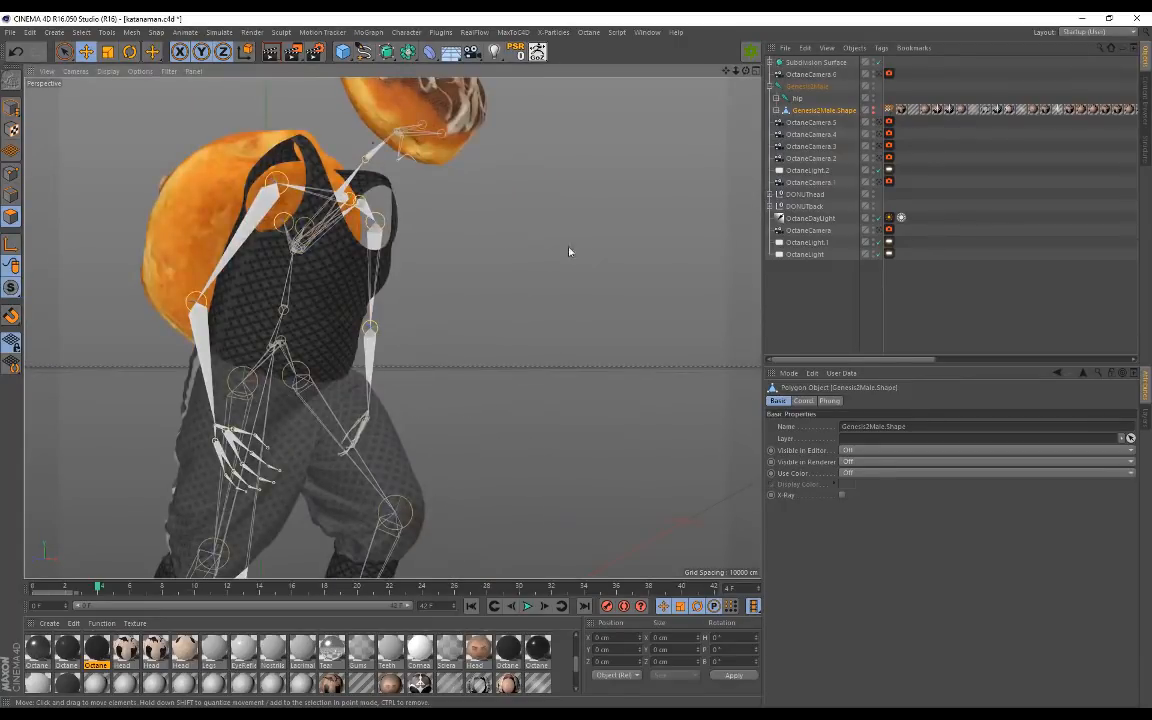
alt+drag(457, 264, 369, 197)
alt+drag(499, 257, 563, 375)
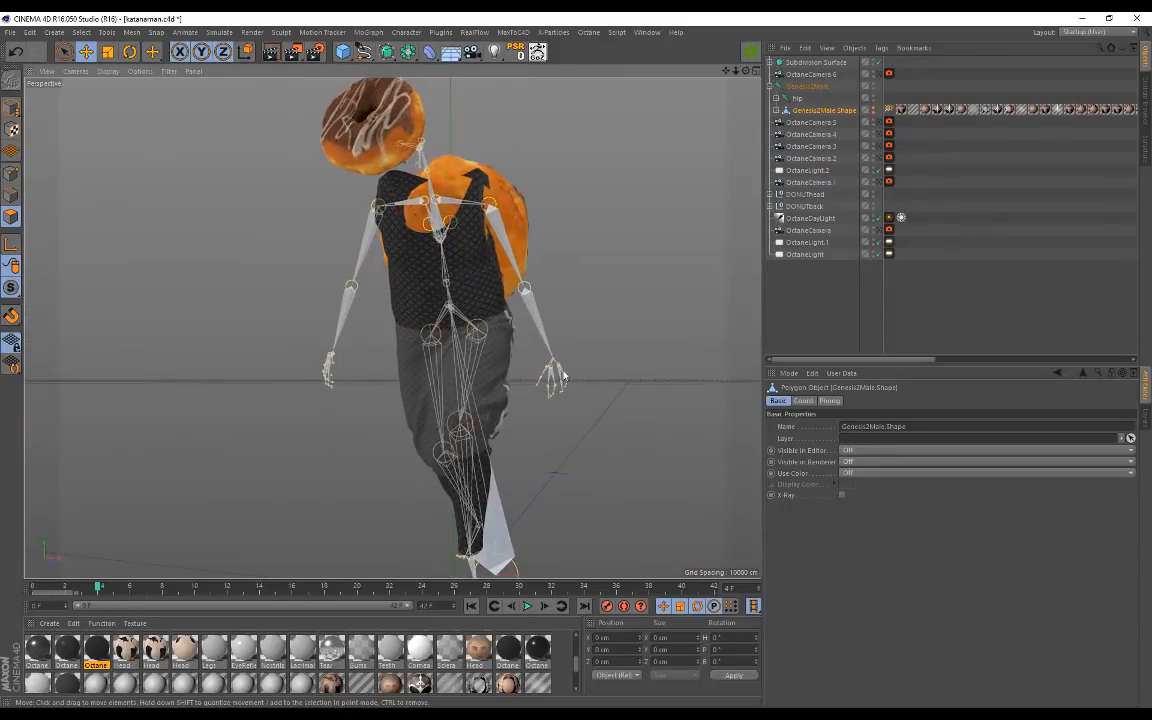
Step: Reset Genesis2Male.Shape's visibility dots so the body mesh shows again
click(801, 87)
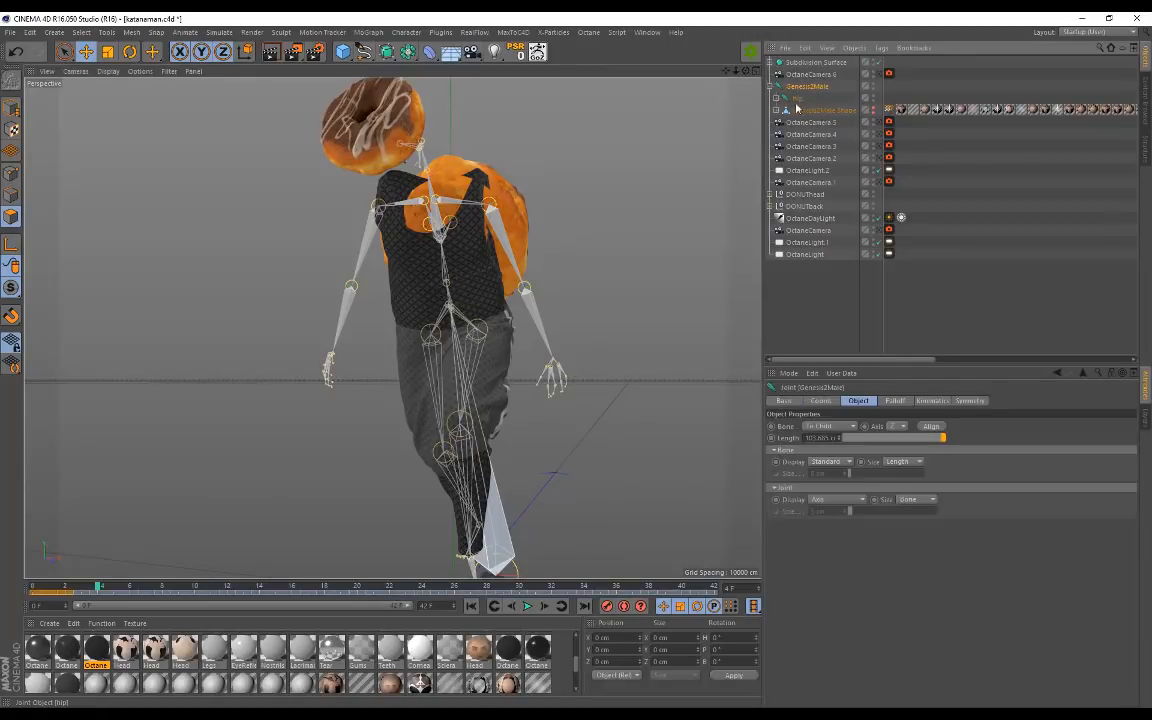
alt+drag(562, 257, 512, 298)
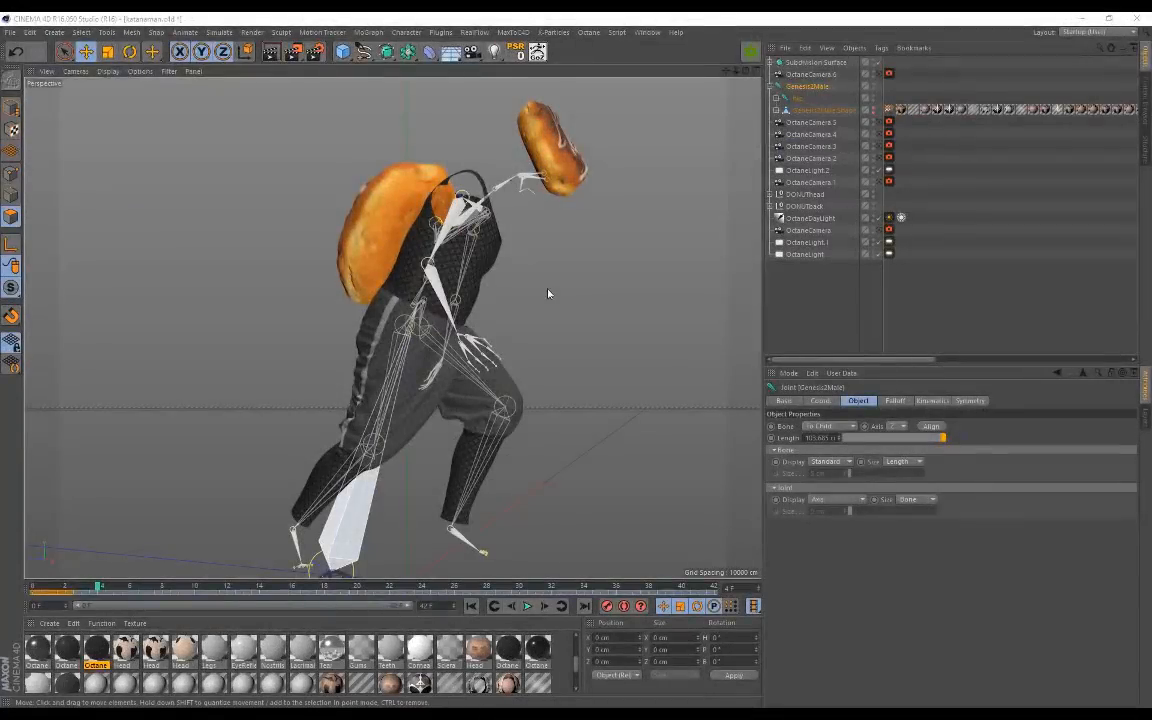
alt+drag(492, 259, 416, 225)
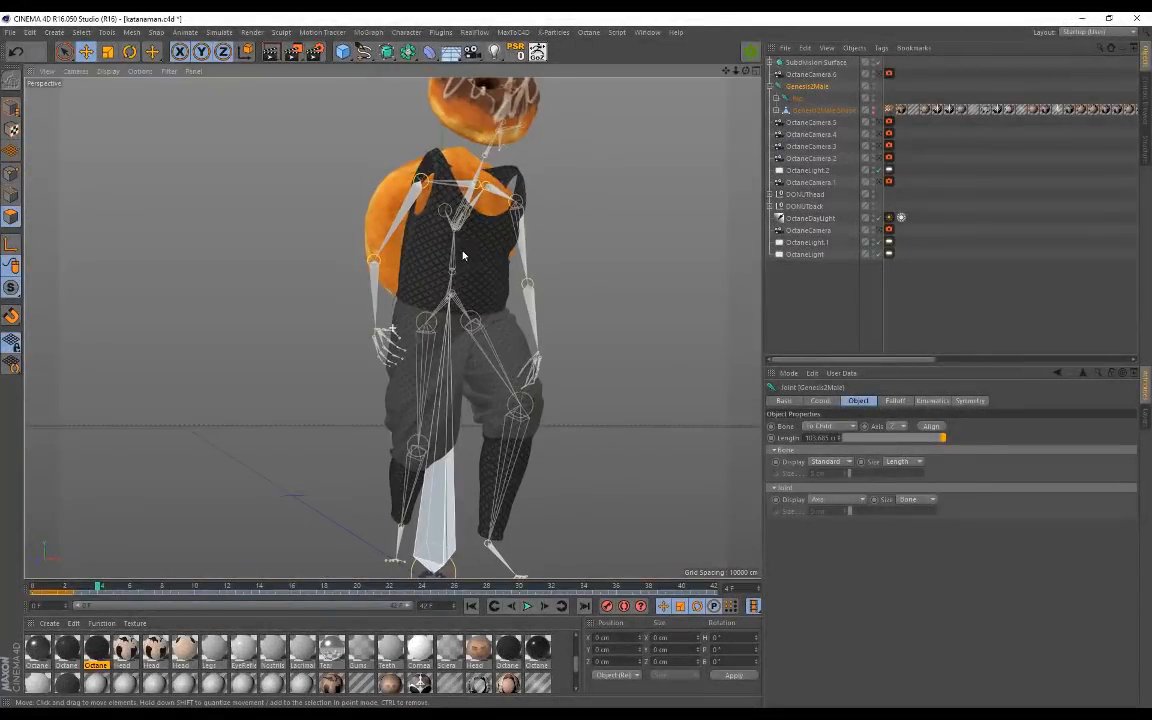
click(873, 109)
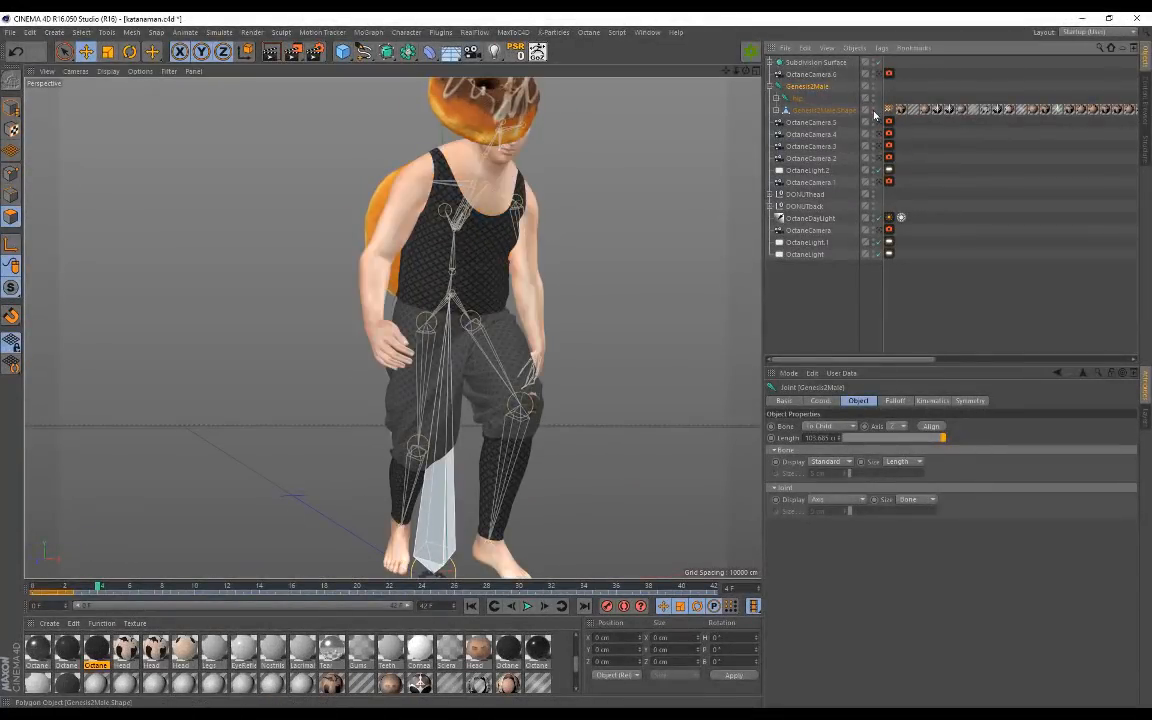
alt+drag(630, 184, 314, 170)
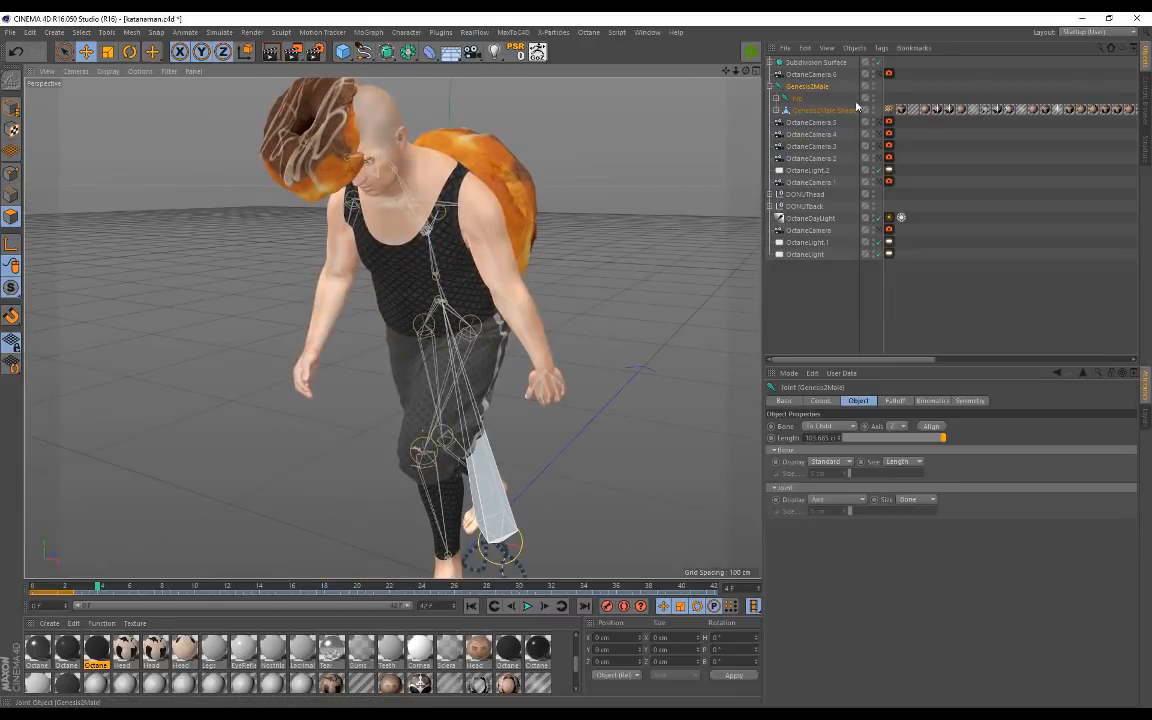
Step: Select the DONUTback null and view it from several sides
click(806, 206)
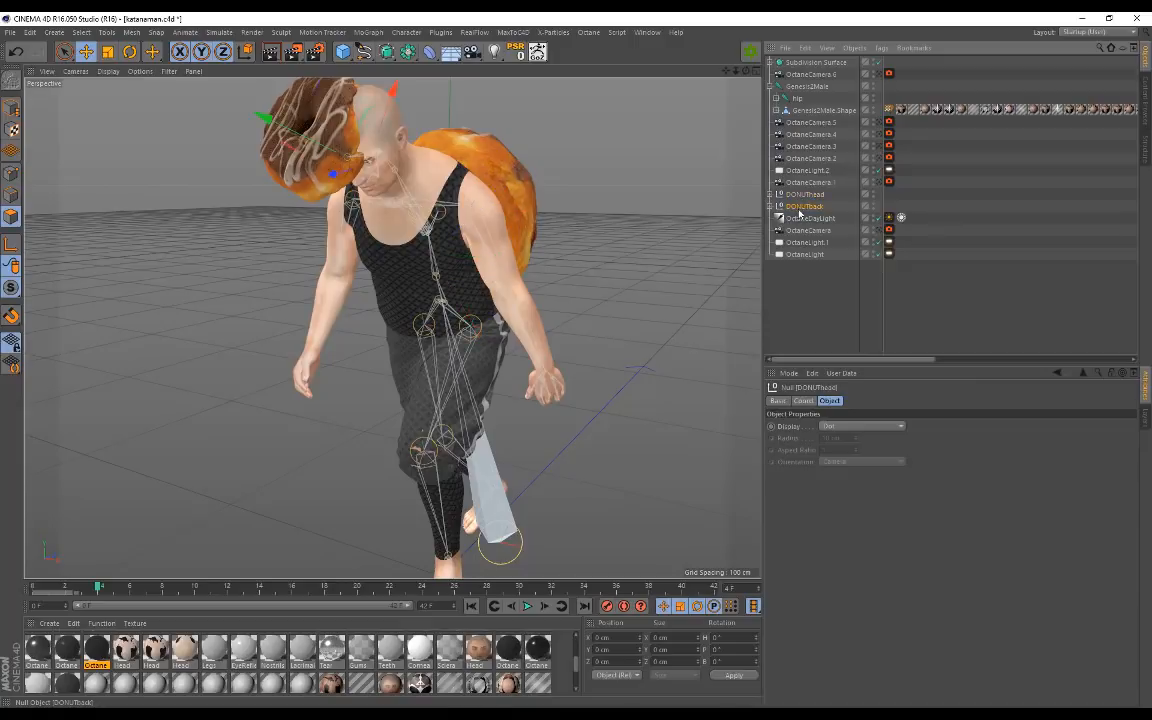
alt+drag(481, 185, 476, 198)
alt+drag(540, 236, 473, 192)
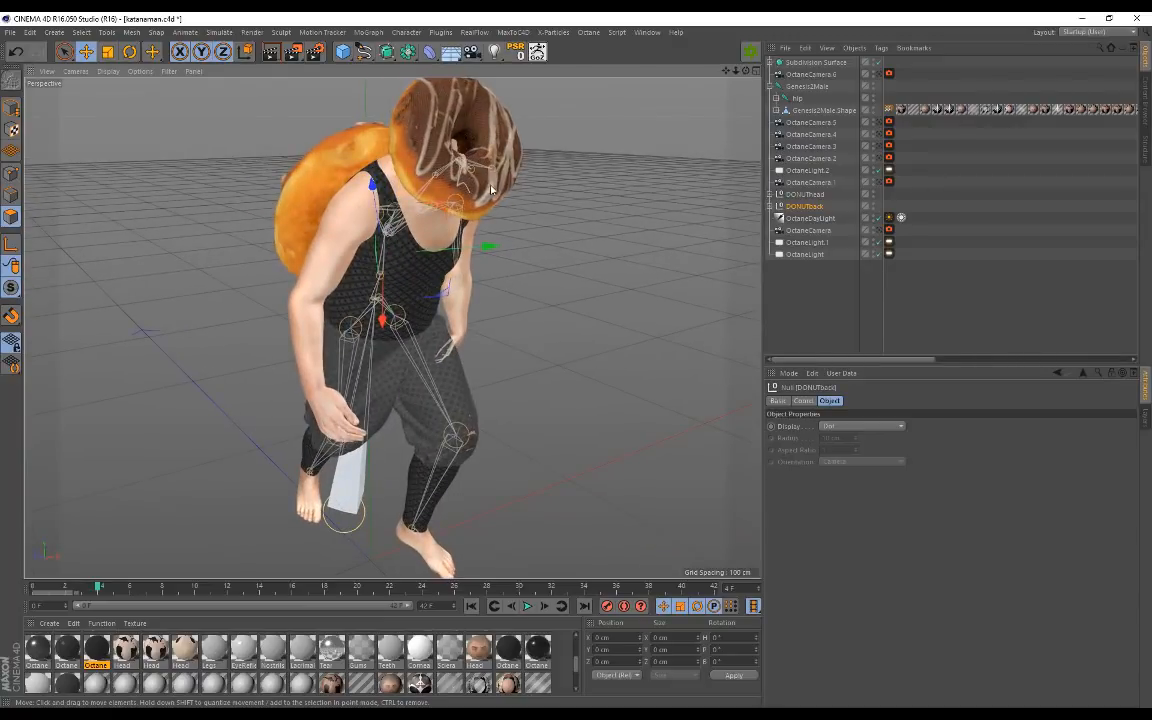
alt+drag(486, 259, 524, 203)
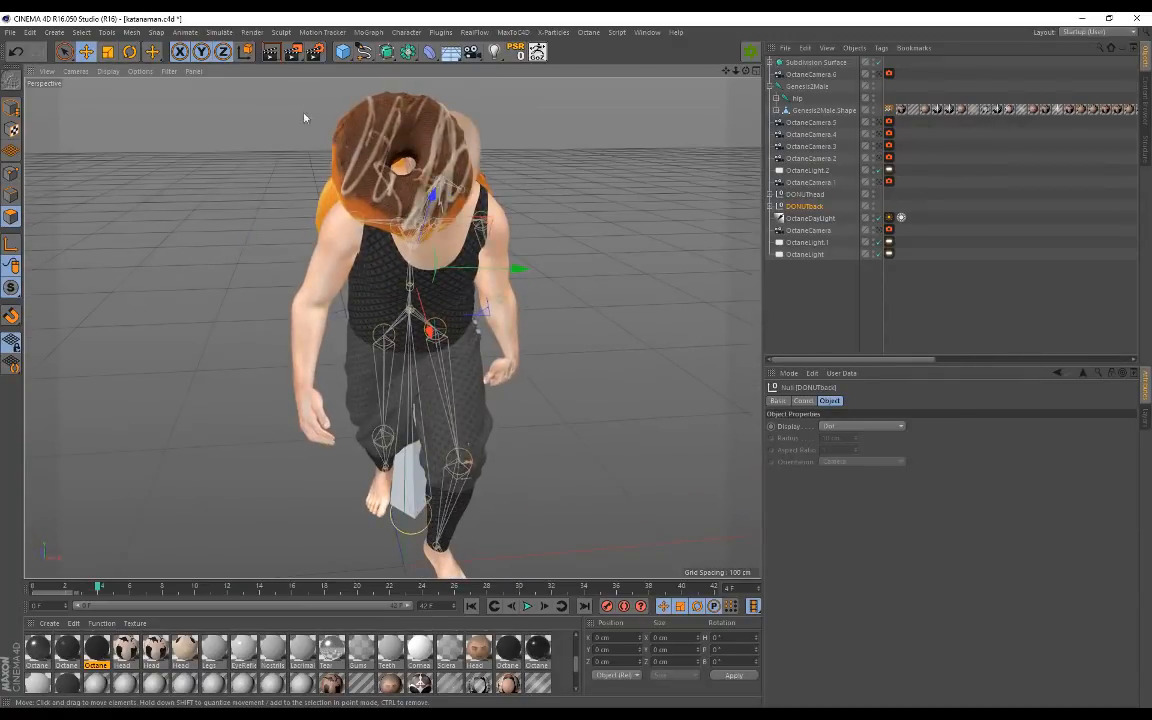
alt+drag(388, 162, 471, 255)
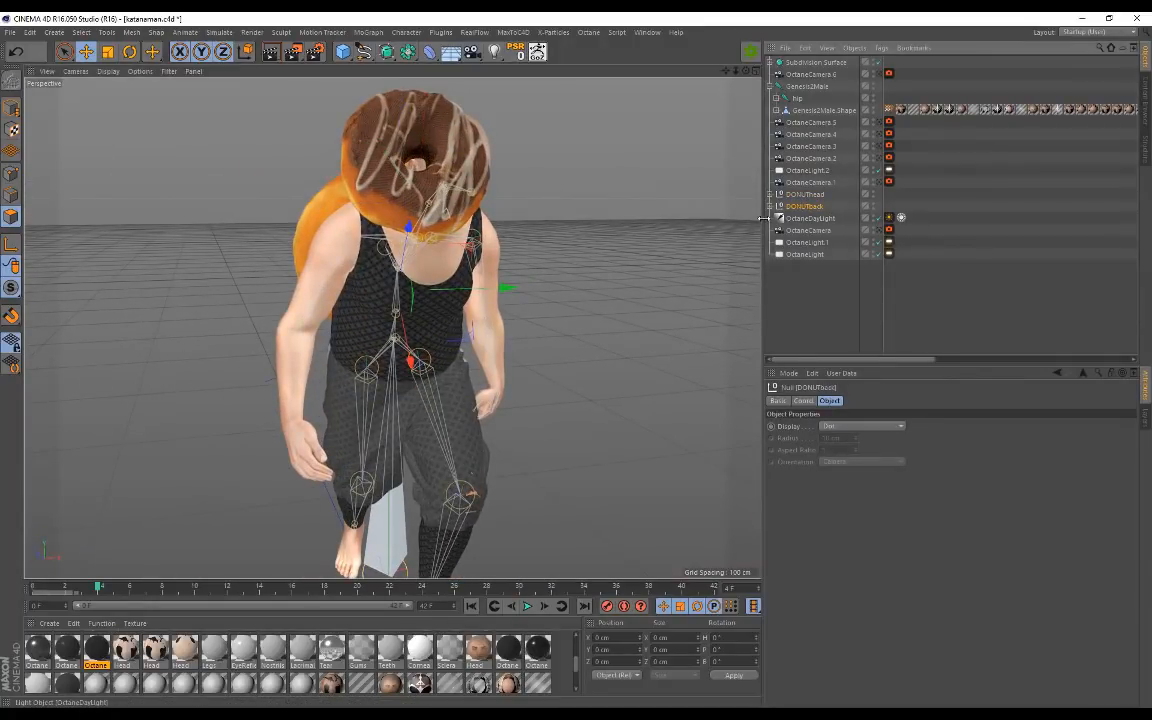
Step: Pull the donut mesh Group34773 out of DONUTback and delete the DONUTback null
click(770, 206)
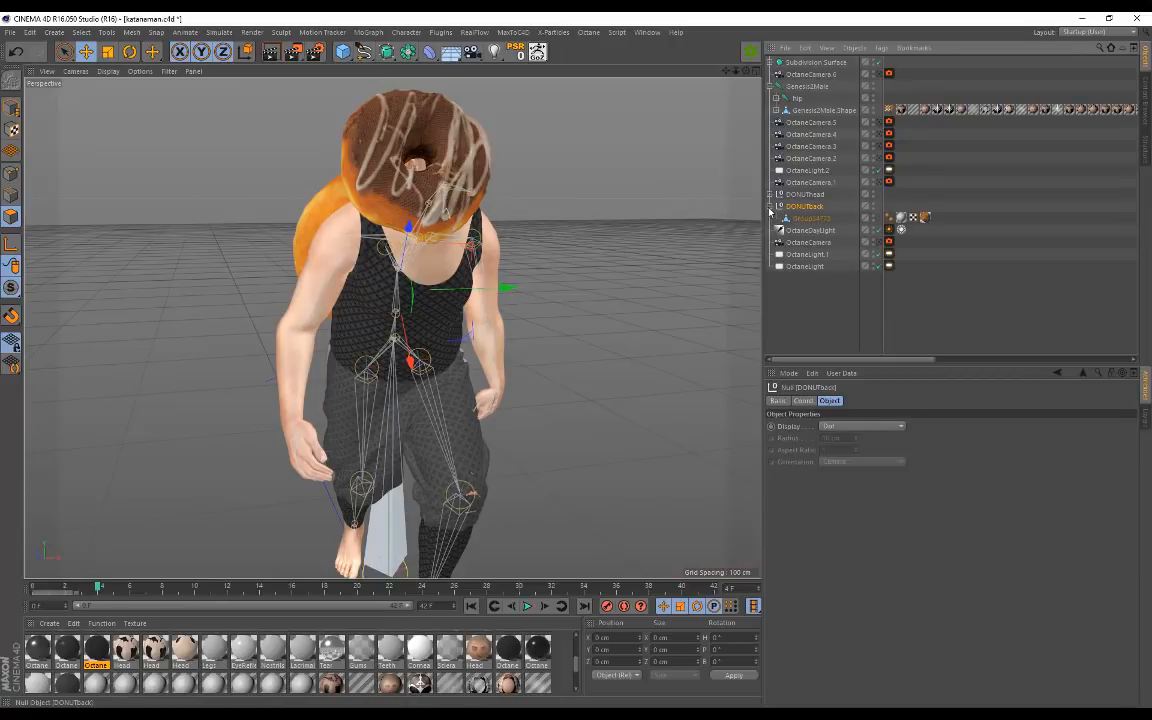
click(770, 207)
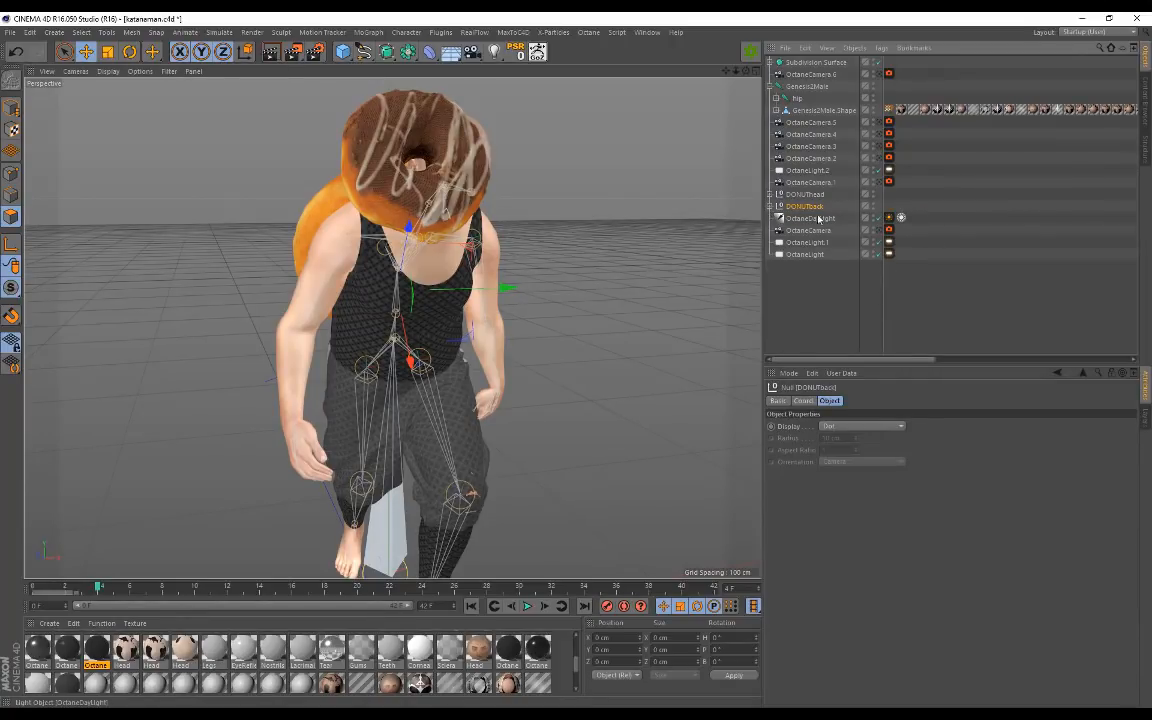
alt+drag(392, 224, 245, 237)
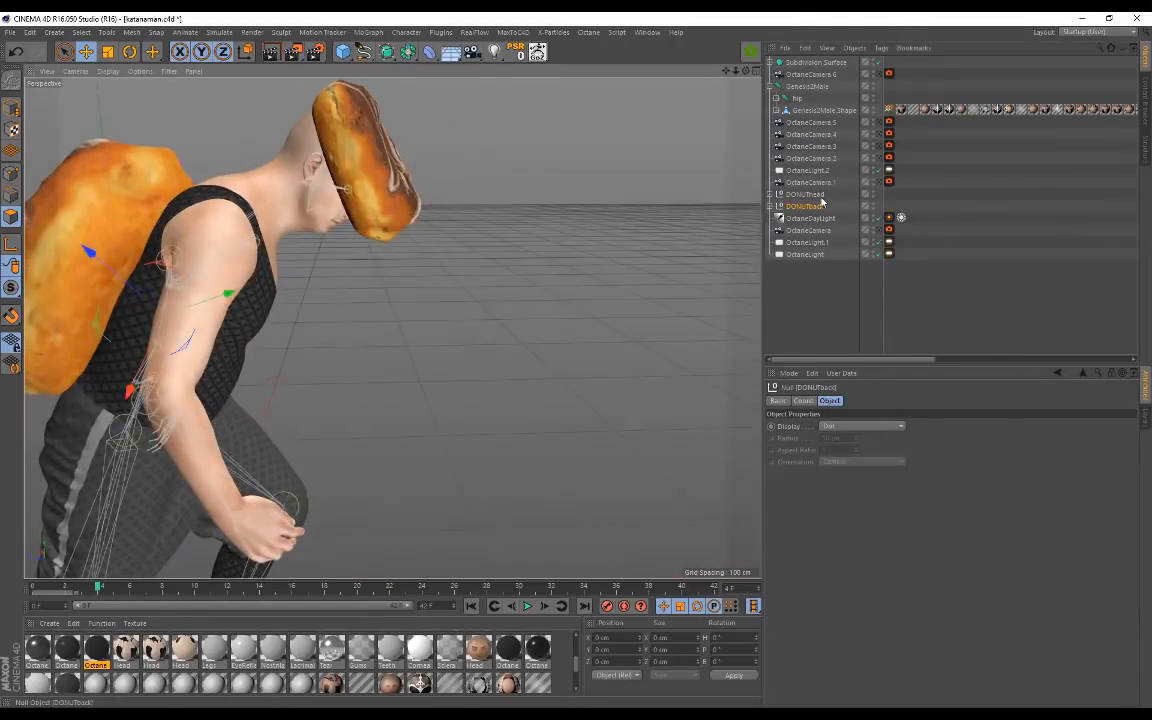
click(769, 206)
click(809, 218)
alt+drag(437, 231, 500, 245)
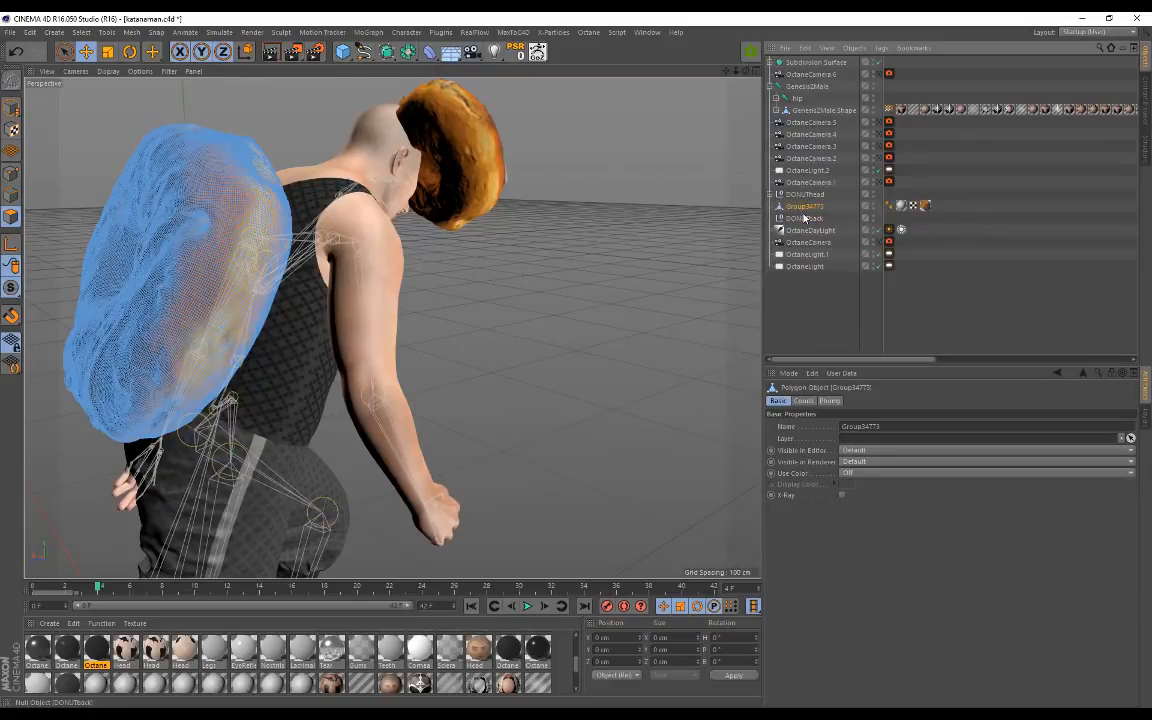
drag(808, 205, 801, 224)
key(Delete)
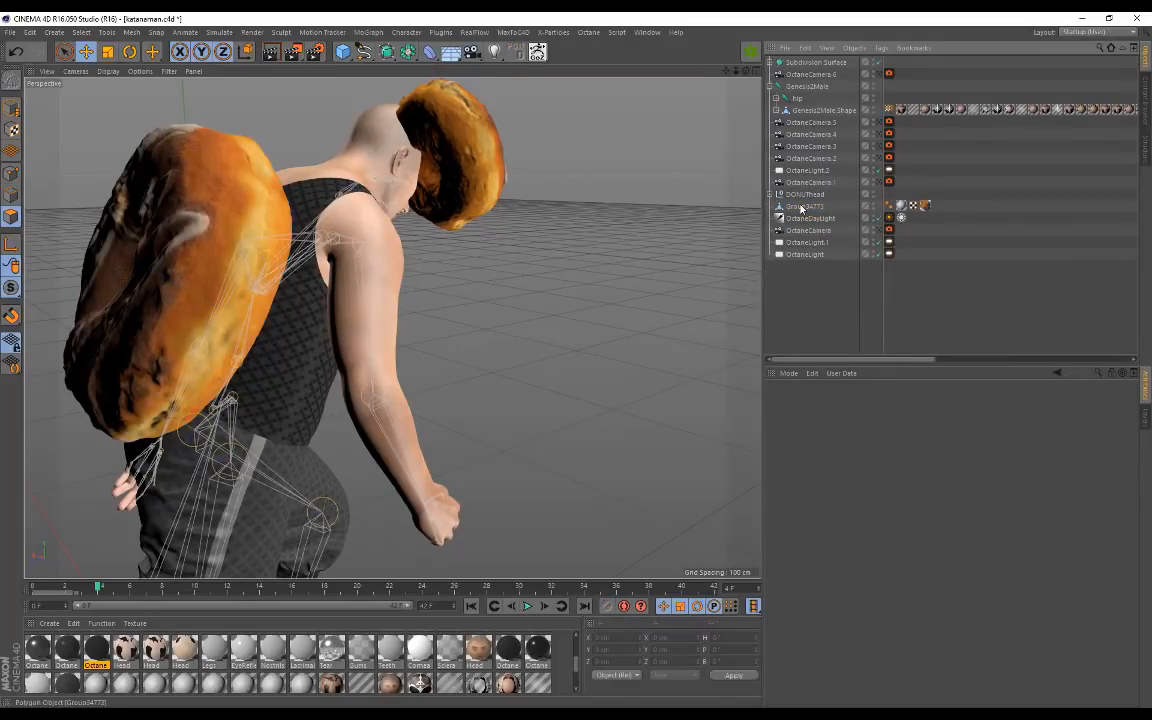
Step: Wrap Group34773 in a new Null using Group Objects from its context menu
click(801, 207)
click(786, 48)
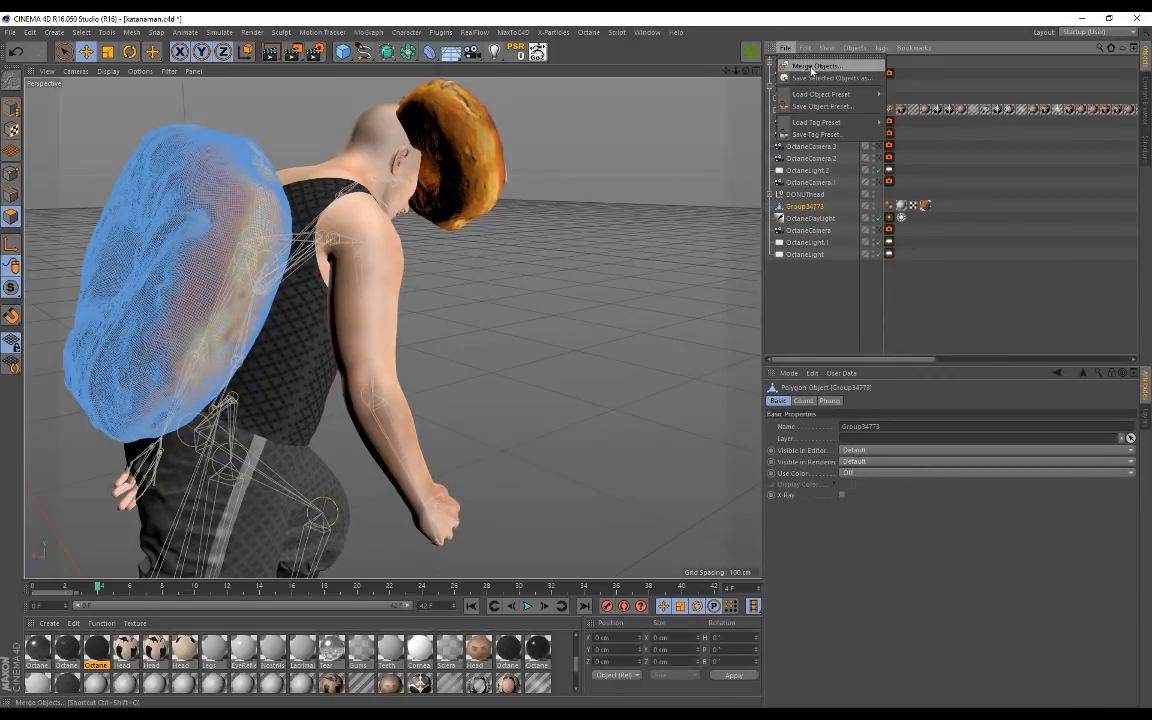
click(820, 286)
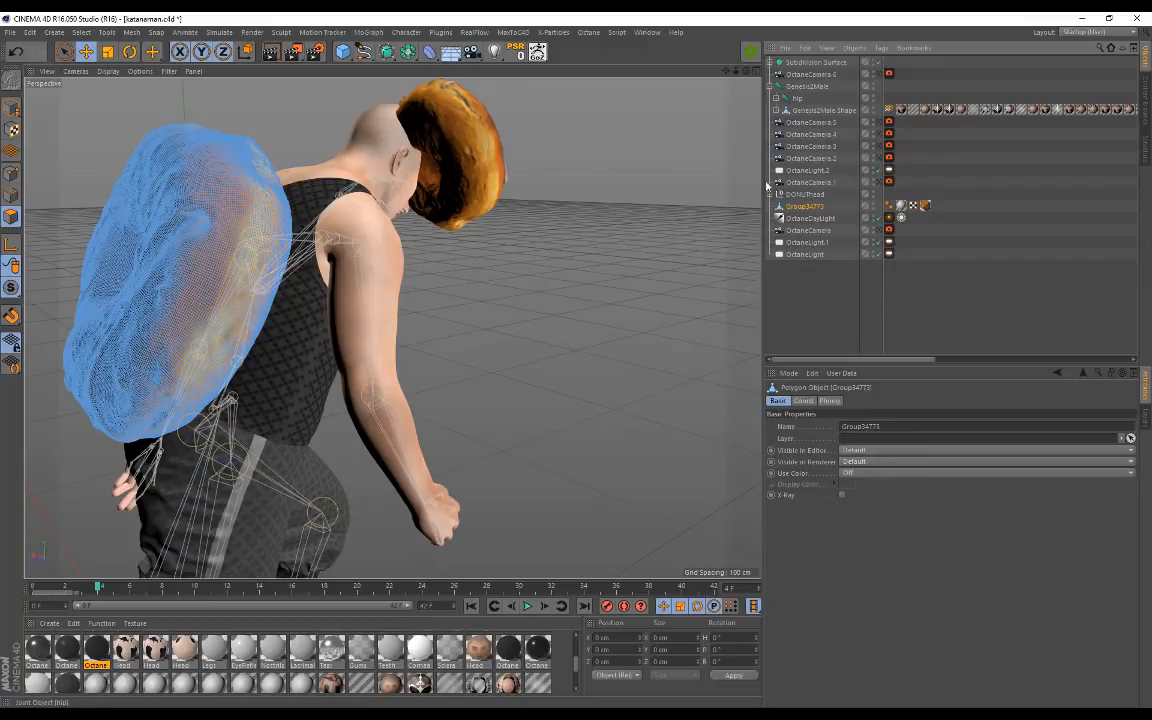
alt+middle_drag(522, 260, 626, 246)
ctrl+click(802, 198)
click(802, 198)
click(800, 207)
alt+drag(440, 290, 653, 290)
alt+drag(581, 260, 665, 184)
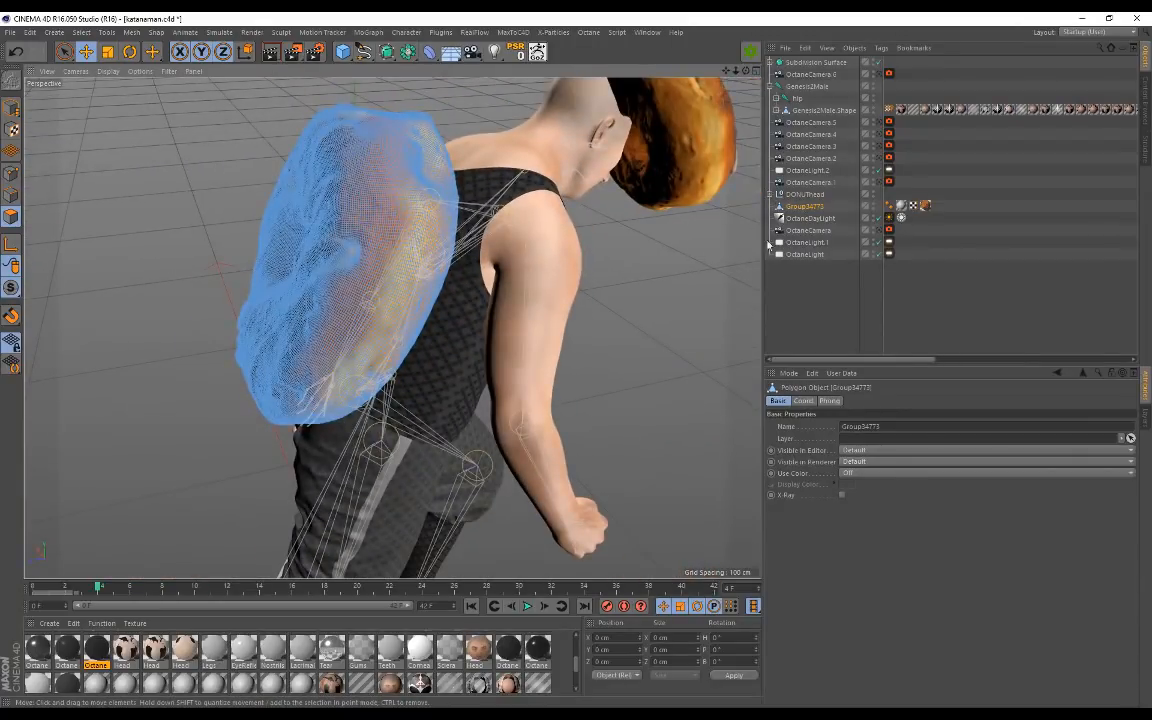
right_click(806, 206)
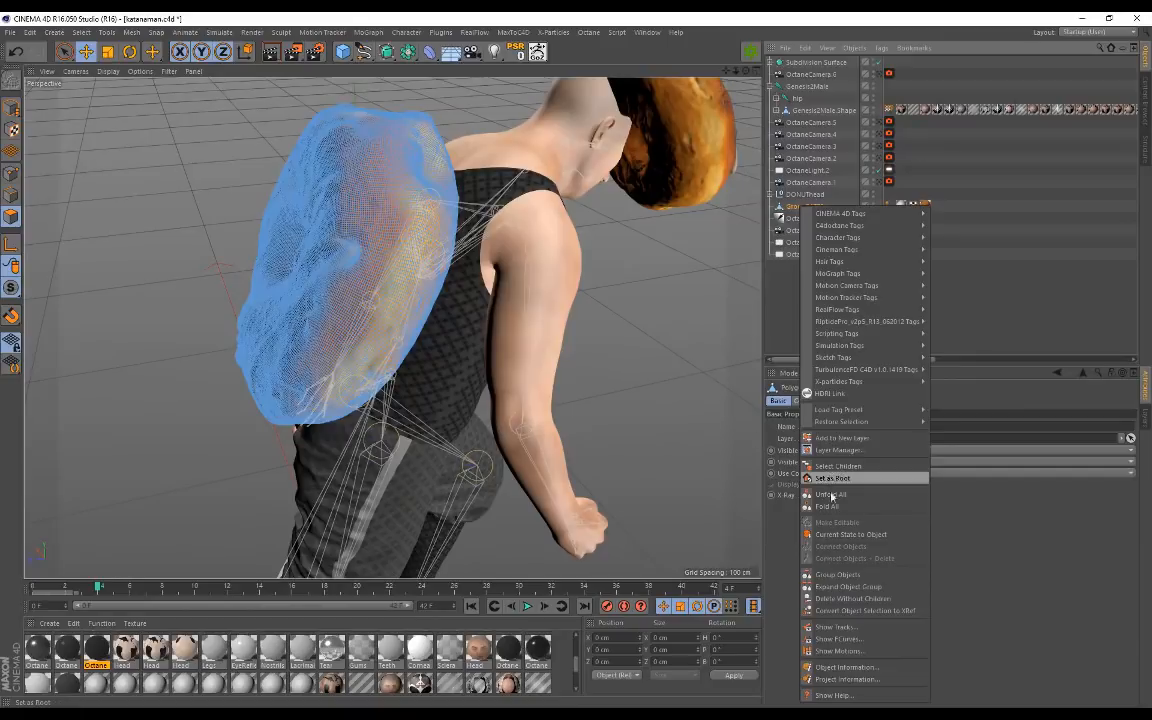
click(838, 575)
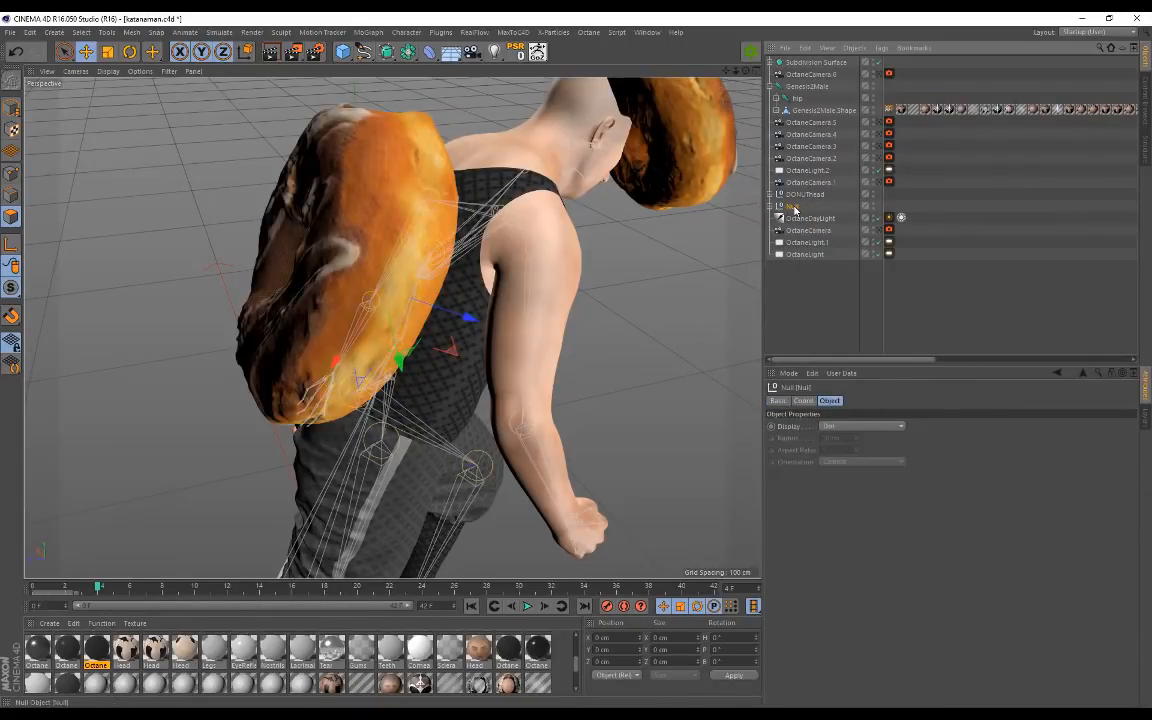
Step: Rename the new Null to donutback
click(777, 207)
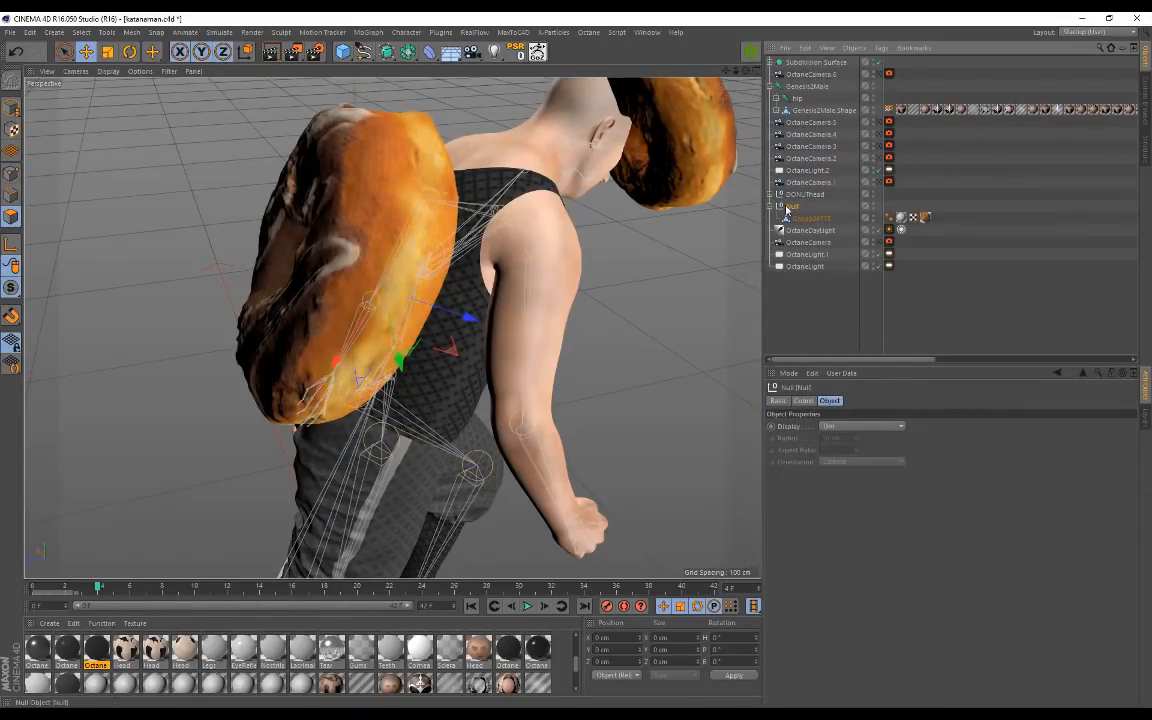
double_click(792, 206)
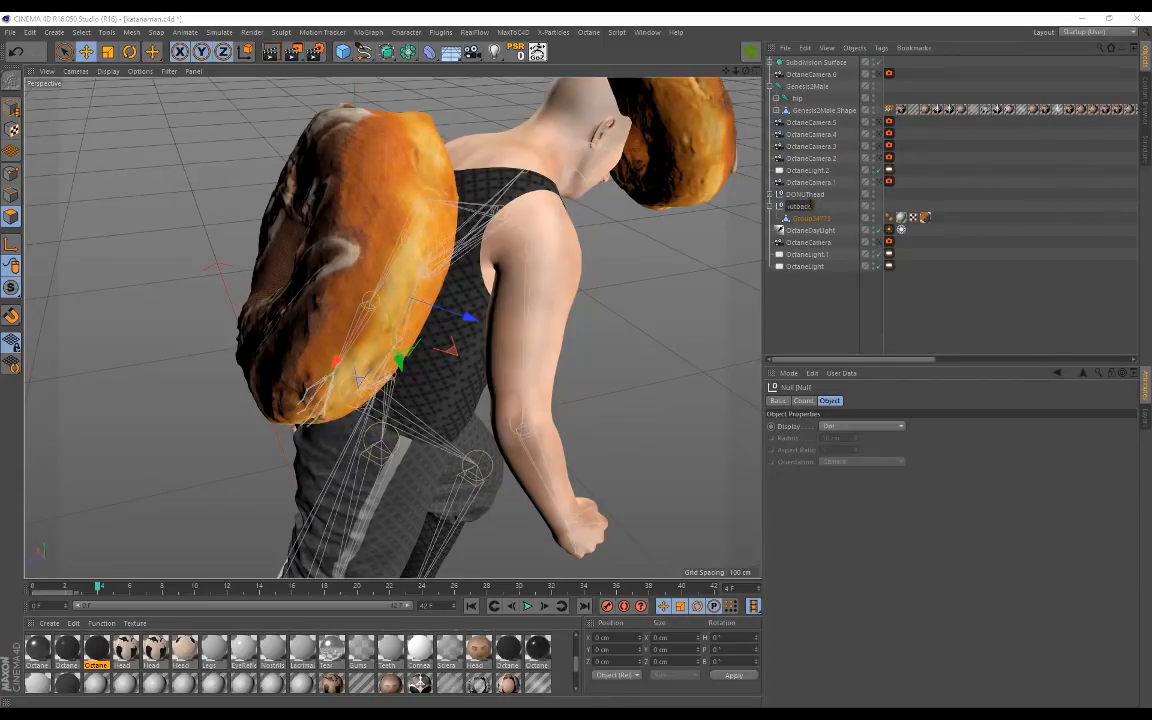
key(Return)
Step: Switch off donutback's viewport visibility to hide the back donut
alt+drag(538, 250, 399, 248)
alt+drag(326, 230, 577, 320)
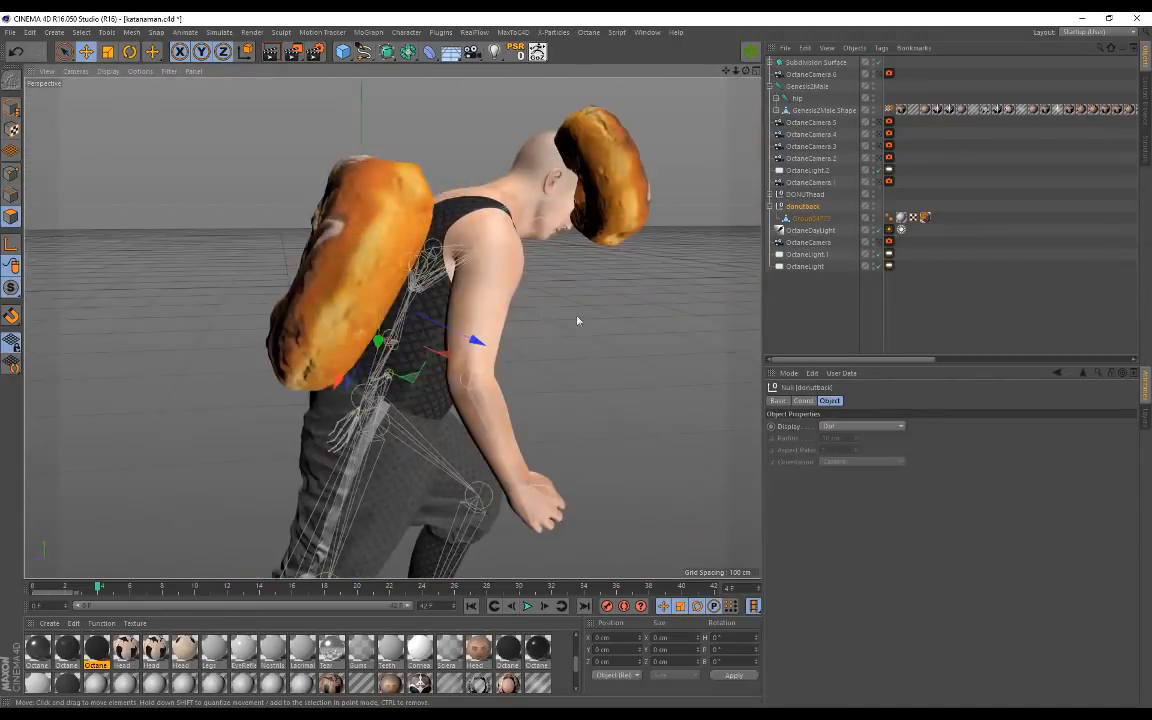
alt+drag(446, 311, 352, 312)
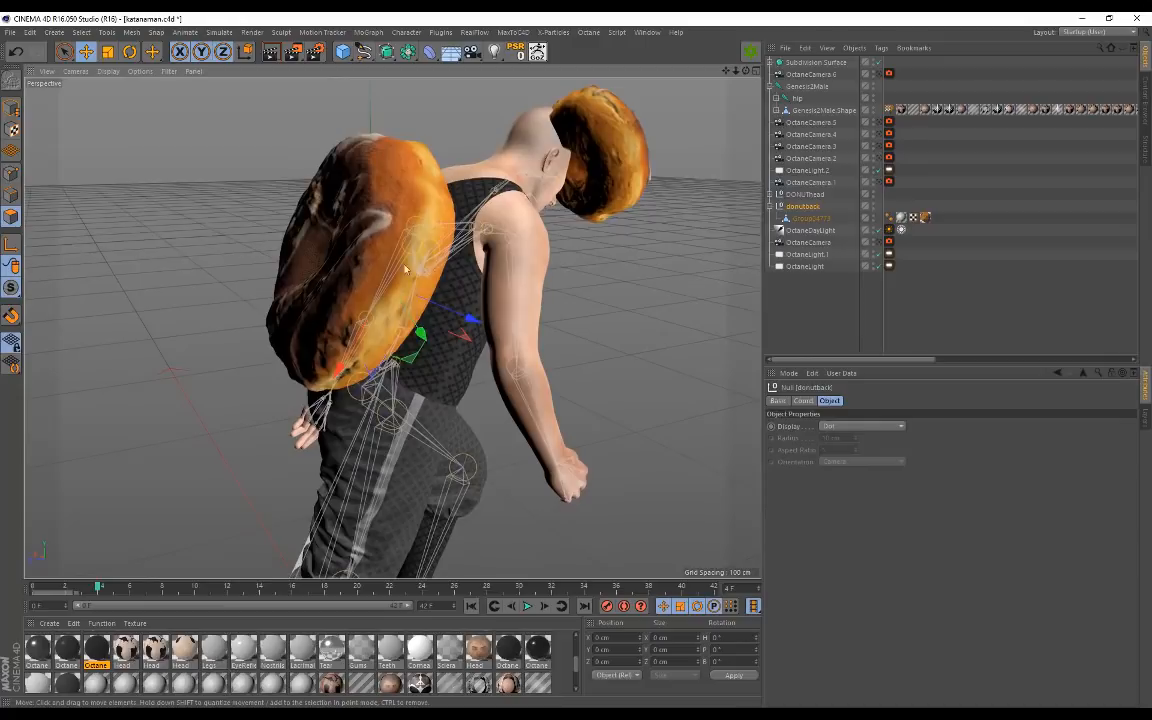
click(872, 206)
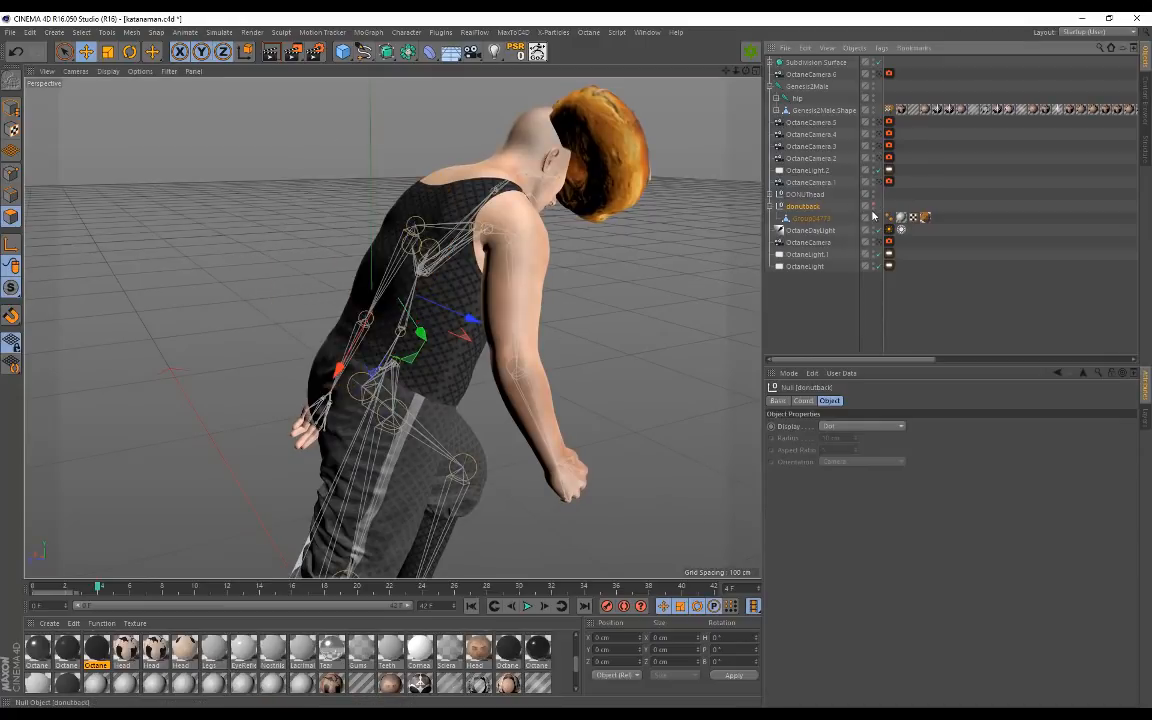
Step: Hide Genesis2Male.Shape and the Subdivision Surface clothing, then select the Genesis2Male root
click(875, 113)
alt+drag(630, 232, 388, 328)
alt+drag(566, 177, 515, 185)
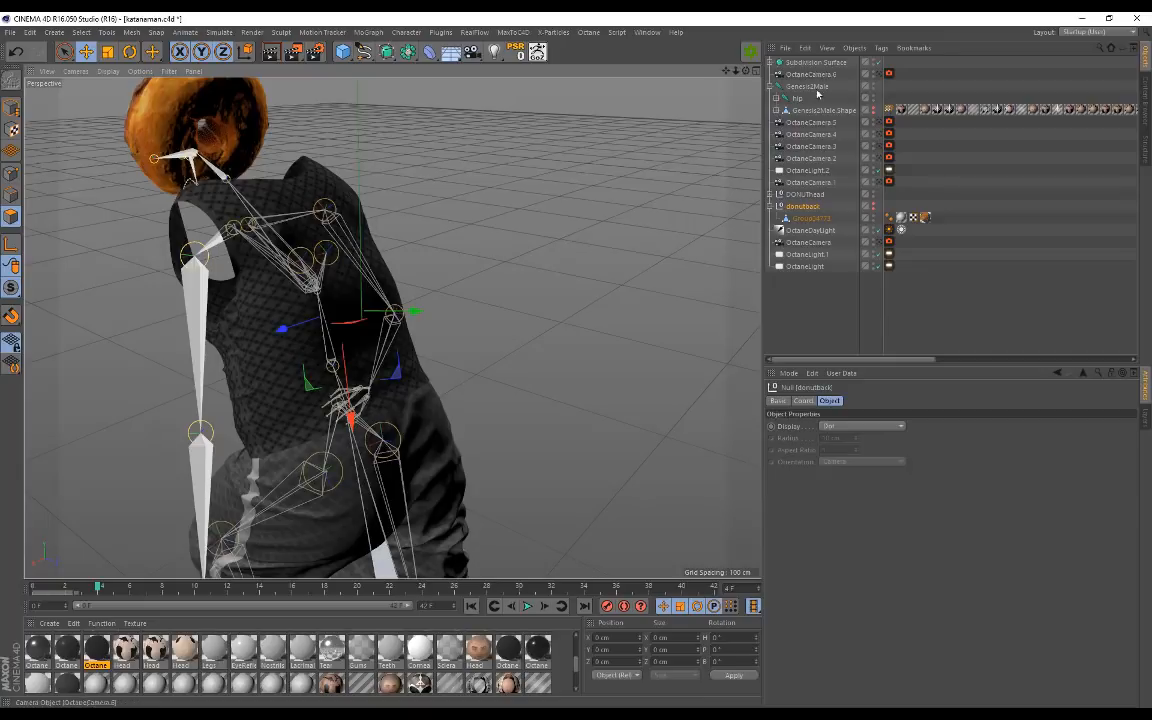
click(874, 63)
alt+drag(446, 204, 300, 290)
alt+right_drag(319, 411, 363, 357)
mouse_move(392, 328)
alt+mouse_down()
mouse_move(514, 321)
mouse_move(336, 347)
mouse_move(488, 332)
mouse_move(320, 360)
mouse_move(424, 370)
mouse_move(387, 336)
alt+mouse_up()
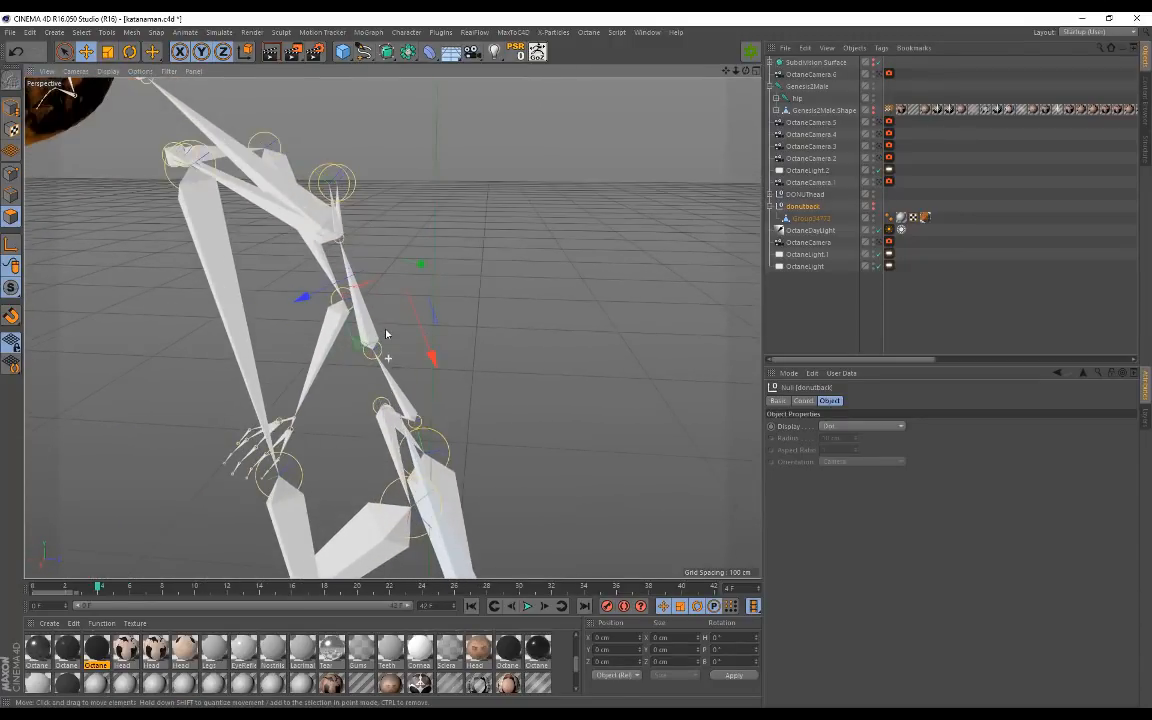
mouse_move(394, 225)
alt+mouse_down()
mouse_move(437, 224)
mouse_move(407, 227)
alt+mouse_up()
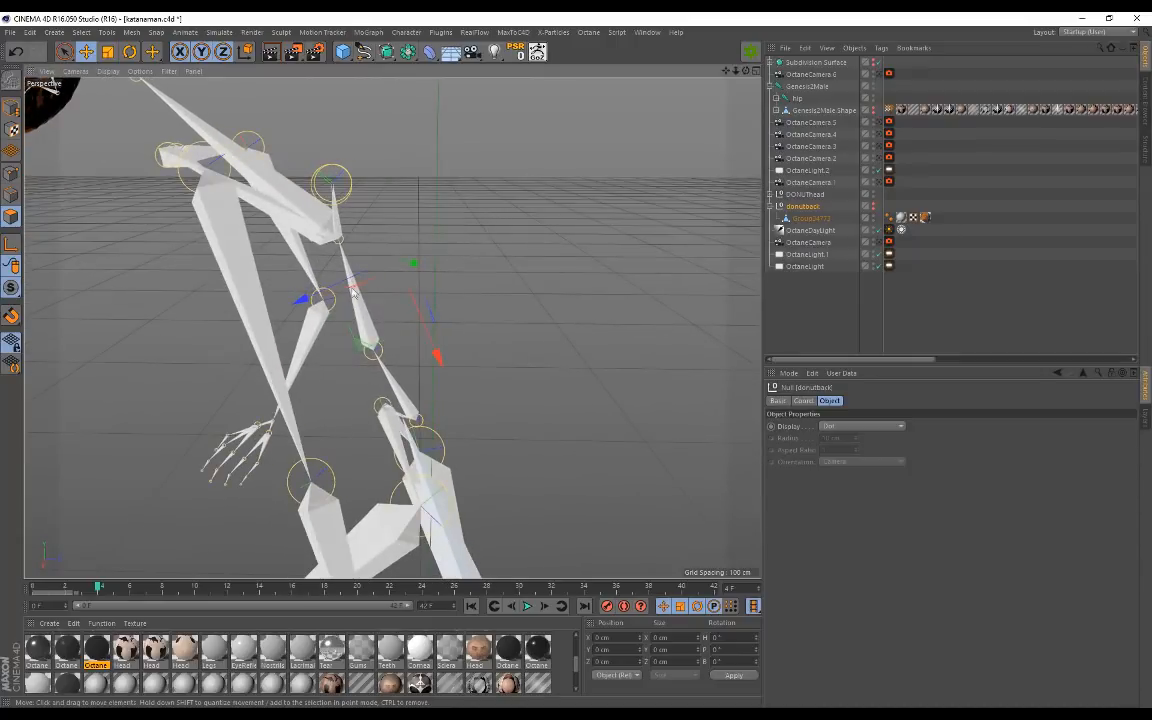
alt+drag(371, 305, 382, 306)
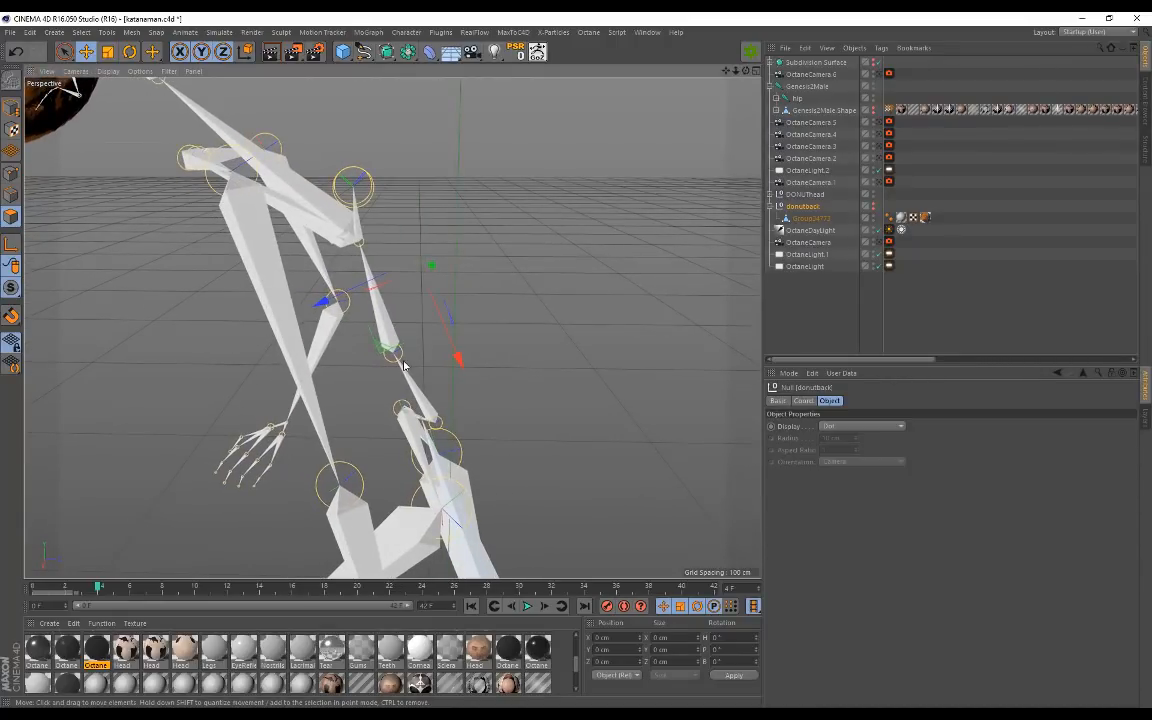
alt+drag(398, 360, 331, 316)
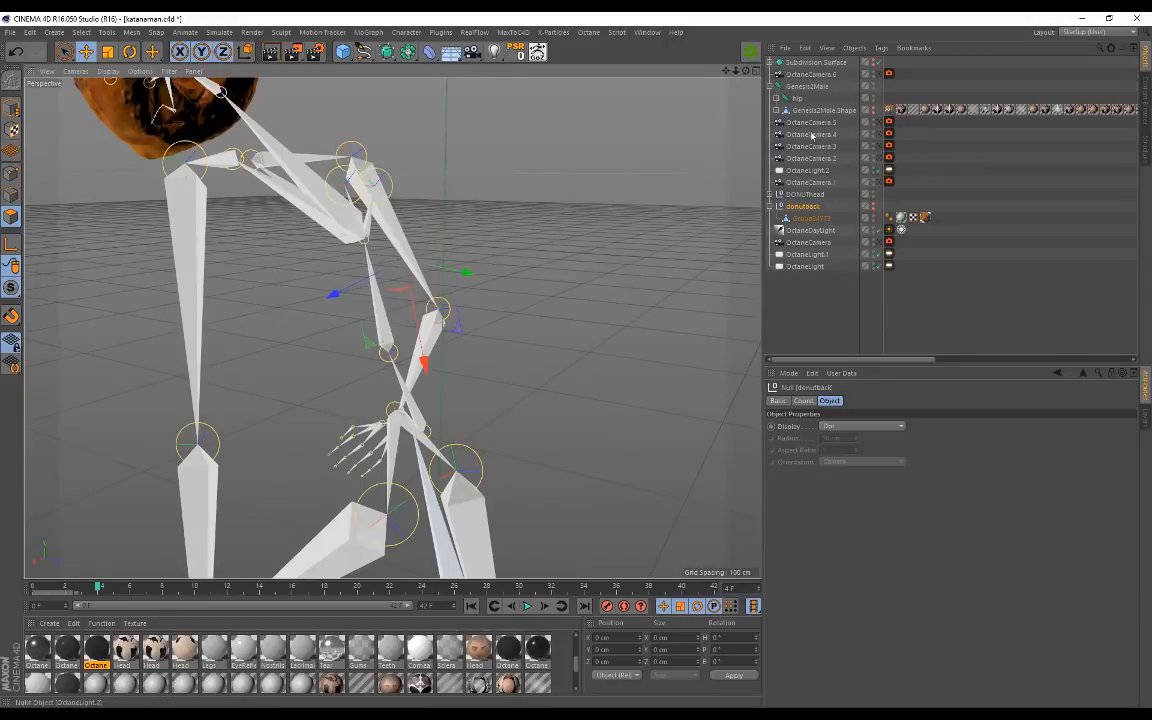
click(811, 88)
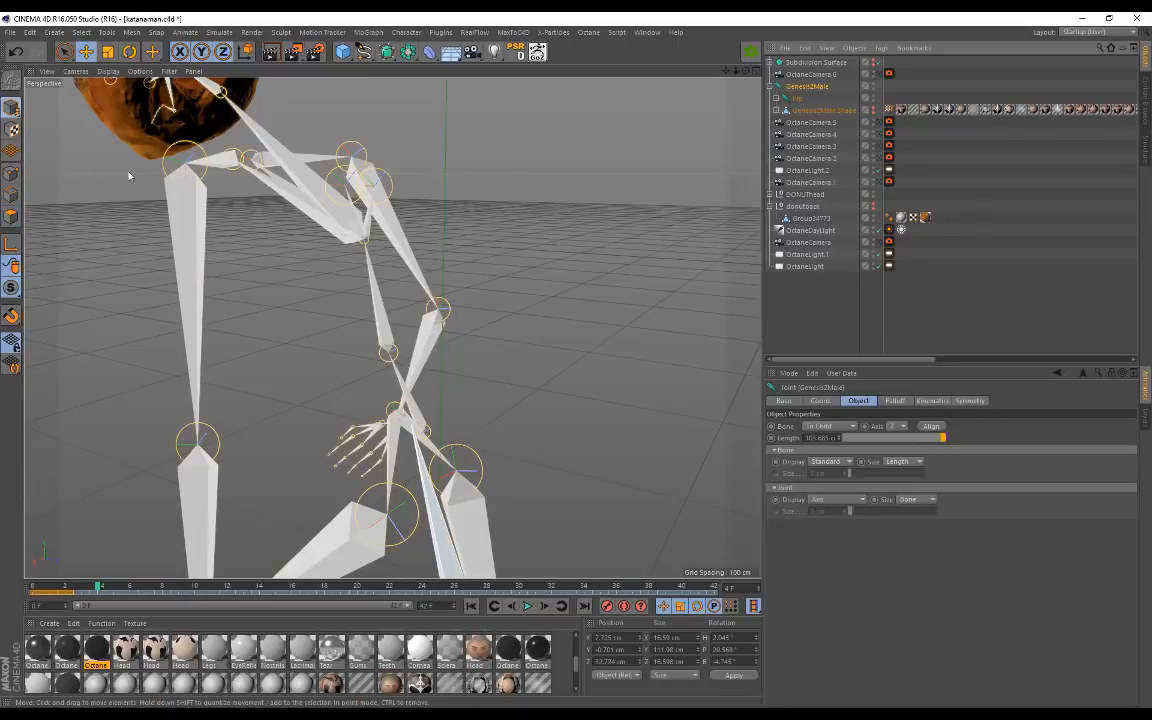
click(12, 108)
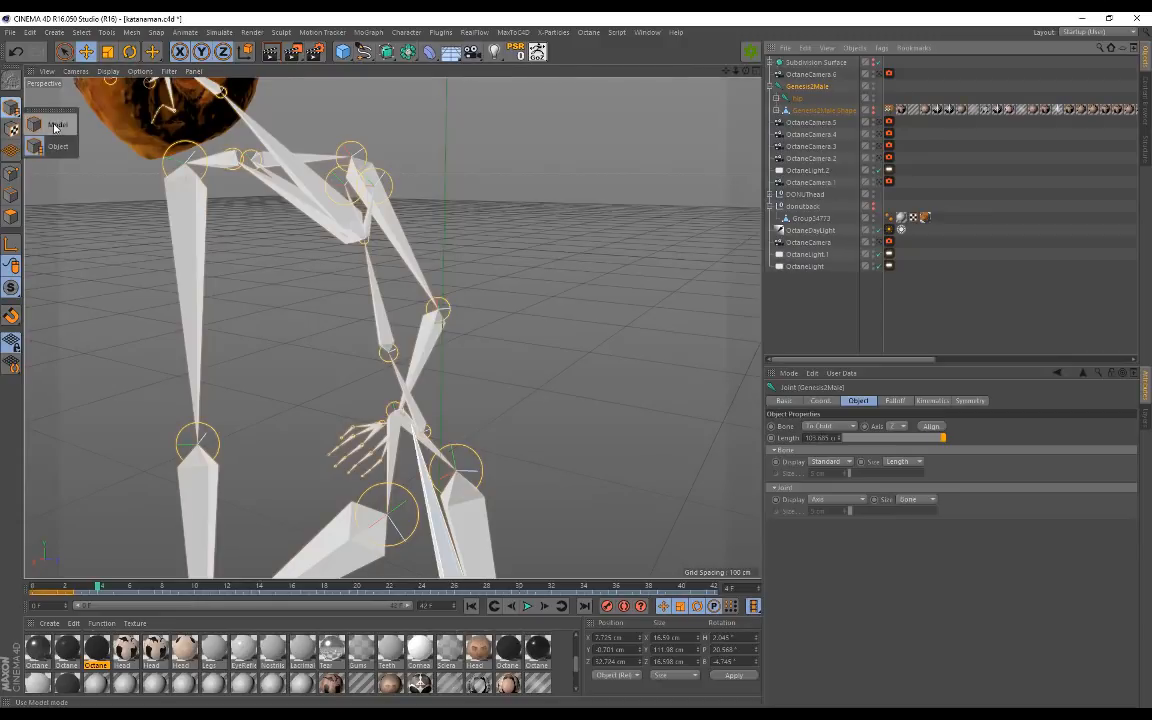
click(57, 148)
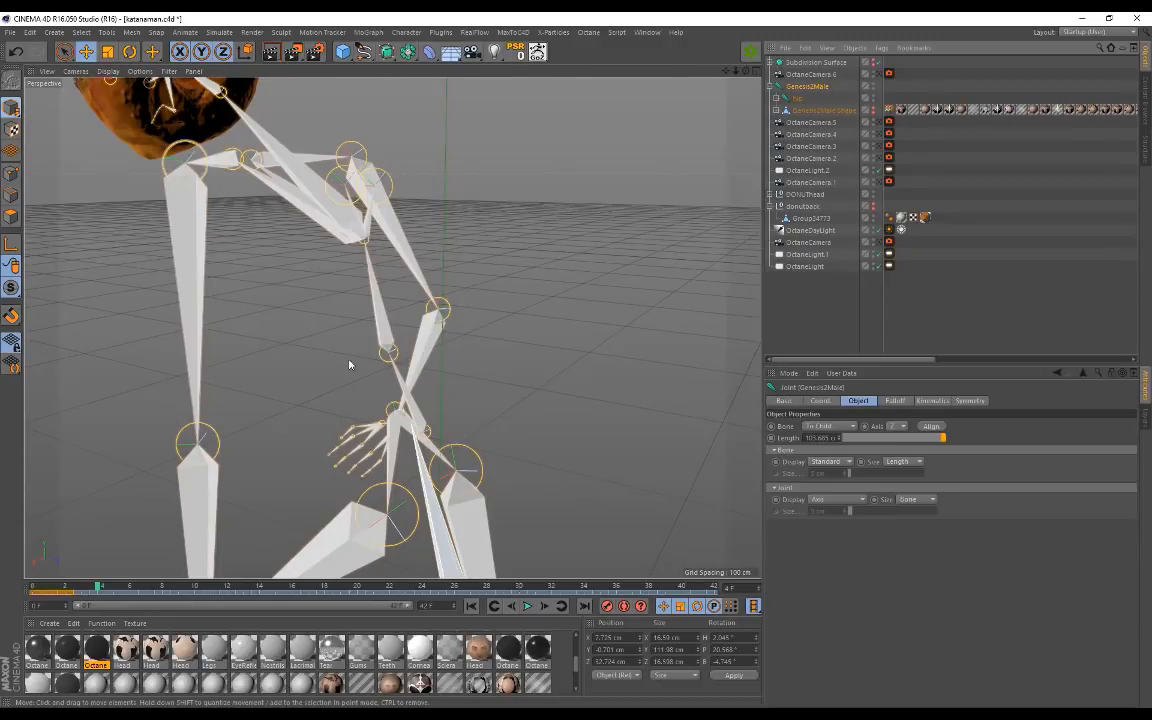
click(219, 442)
click(416, 518)
click(482, 469)
click(442, 309)
click(352, 155)
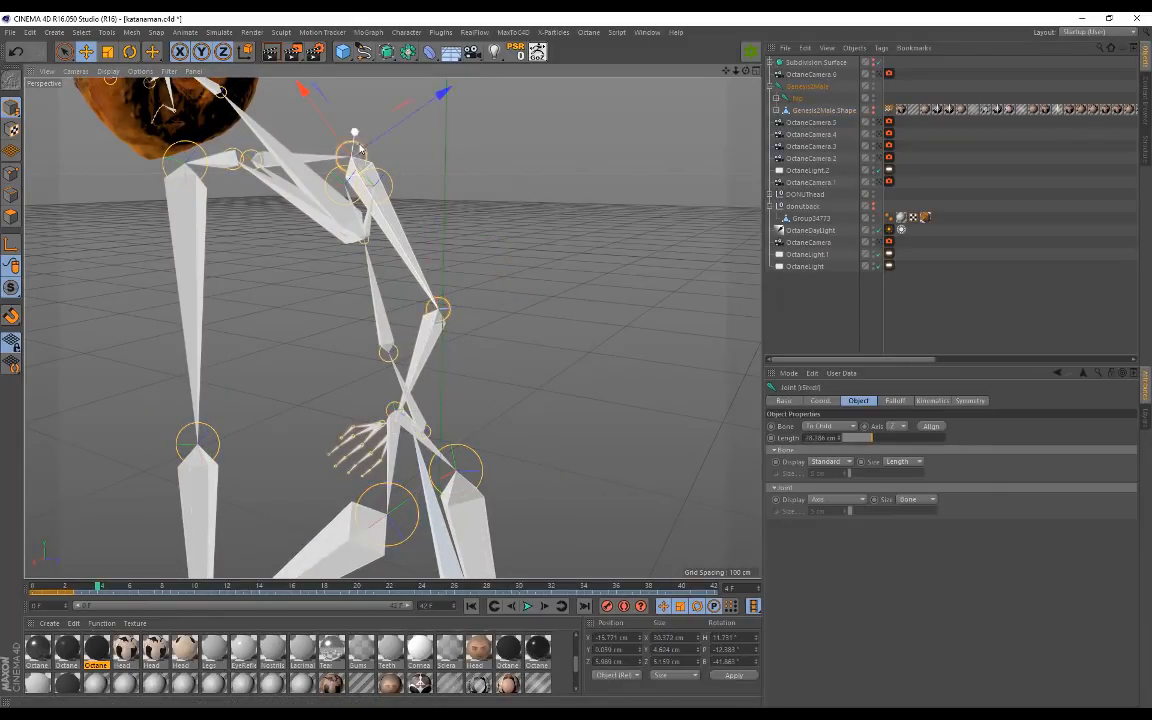
click(397, 362)
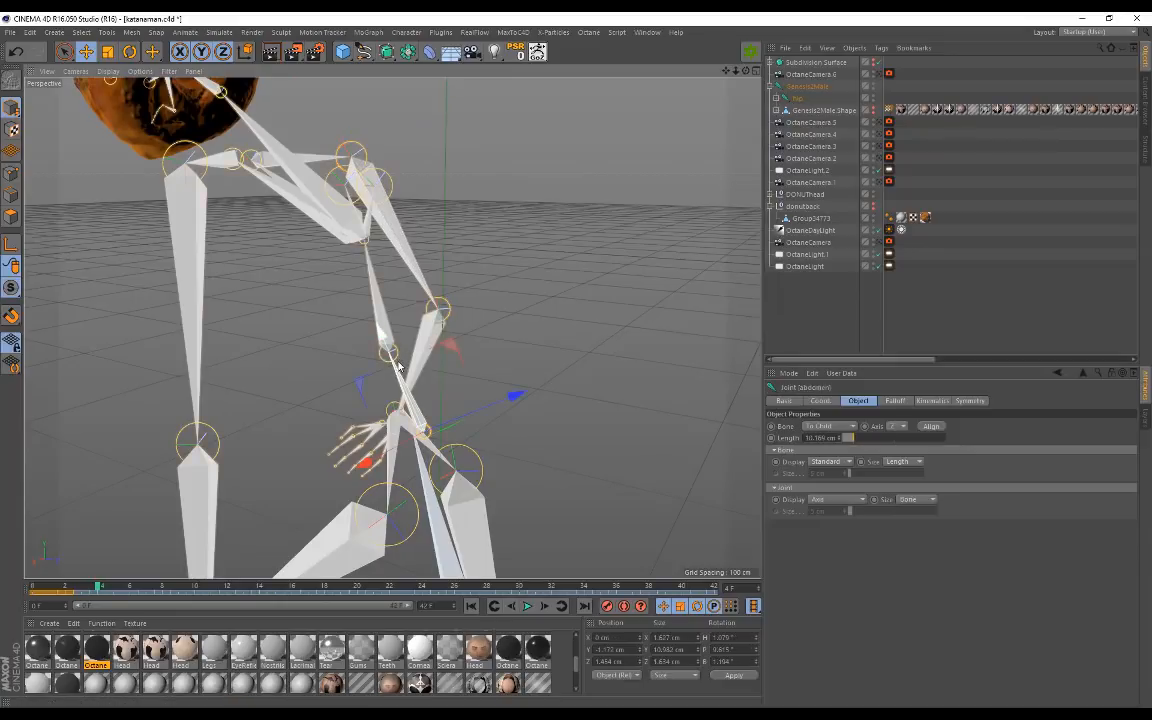
click(390, 354)
alt+drag(528, 370, 465, 366)
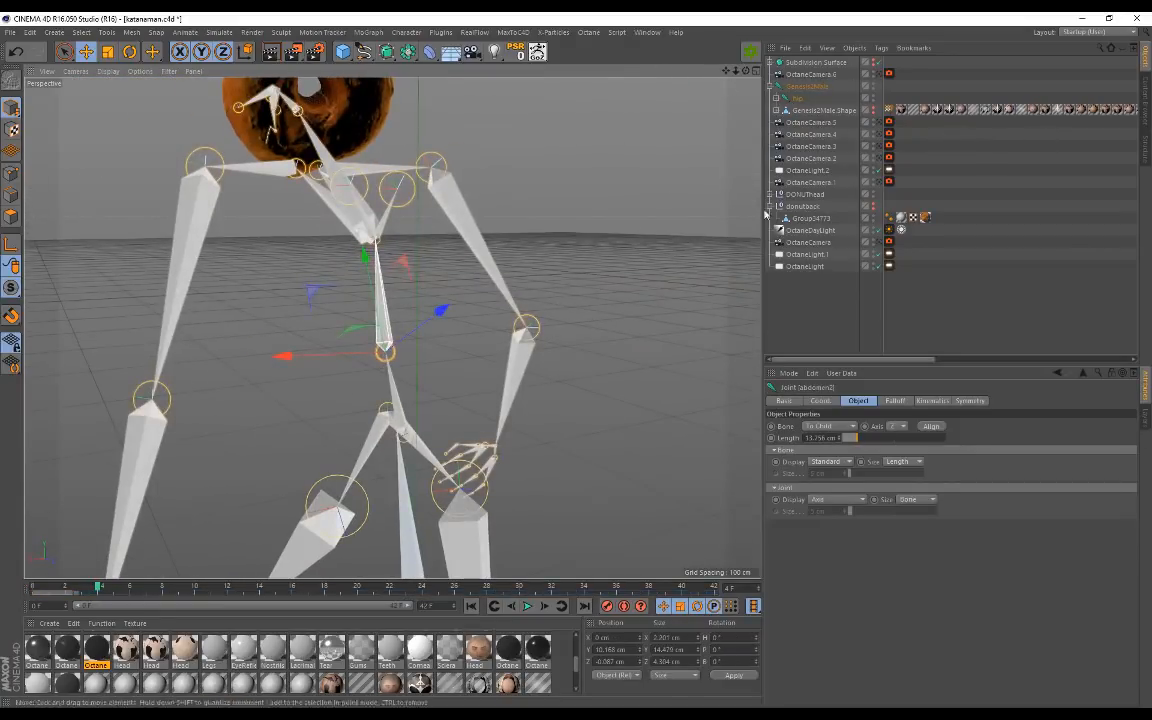
alt+drag(522, 265, 453, 270)
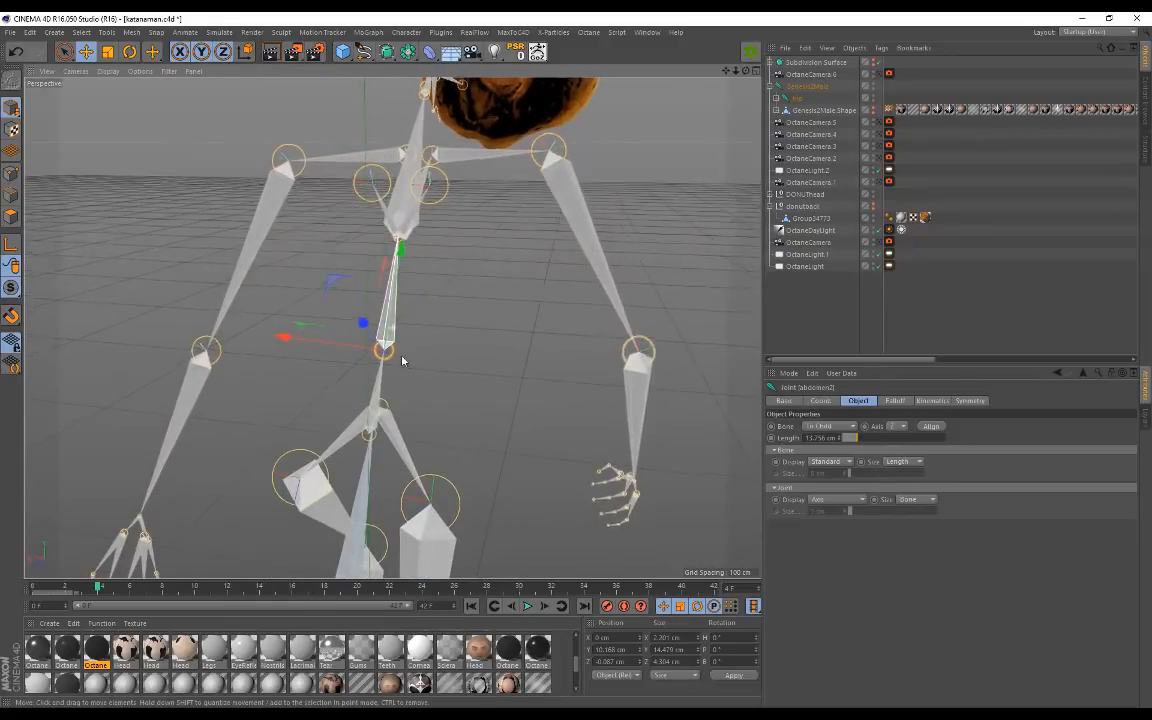
alt+drag(404, 357, 560, 365)
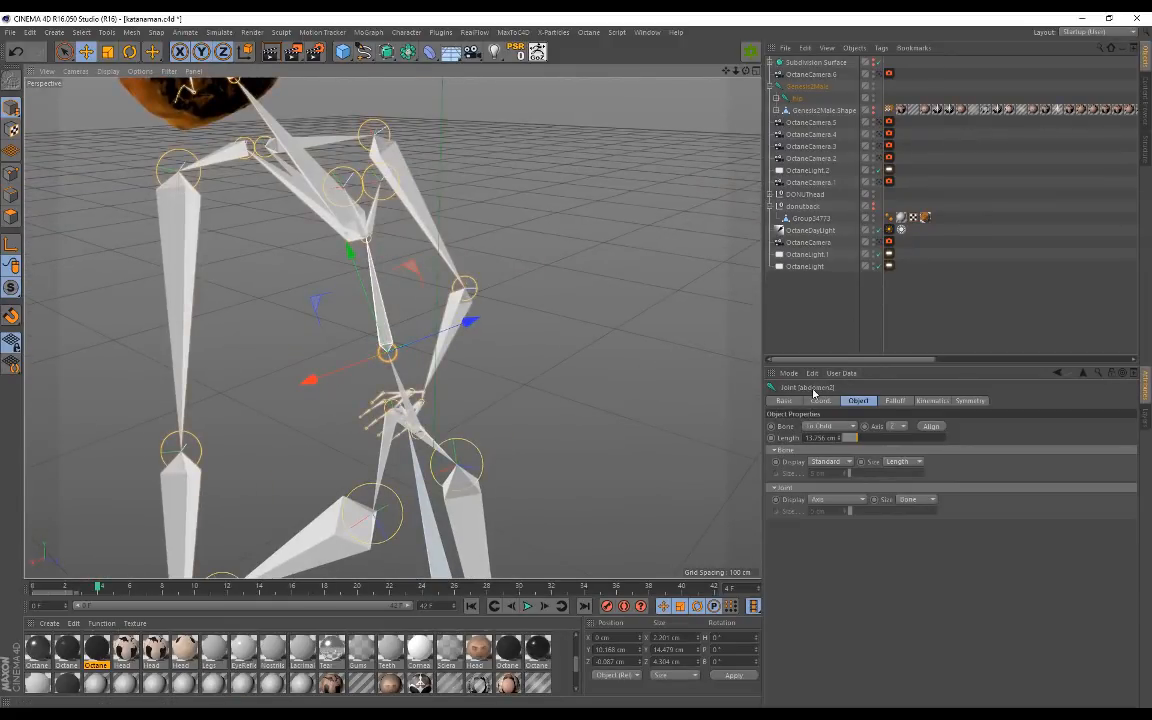
mouse_move(424, 264)
alt+mouse_down()
mouse_move(287, 253)
mouse_move(452, 263)
mouse_move(430, 270)
mouse_move(391, 327)
mouse_move(355, 193)
mouse_move(426, 256)
alt+mouse_up()
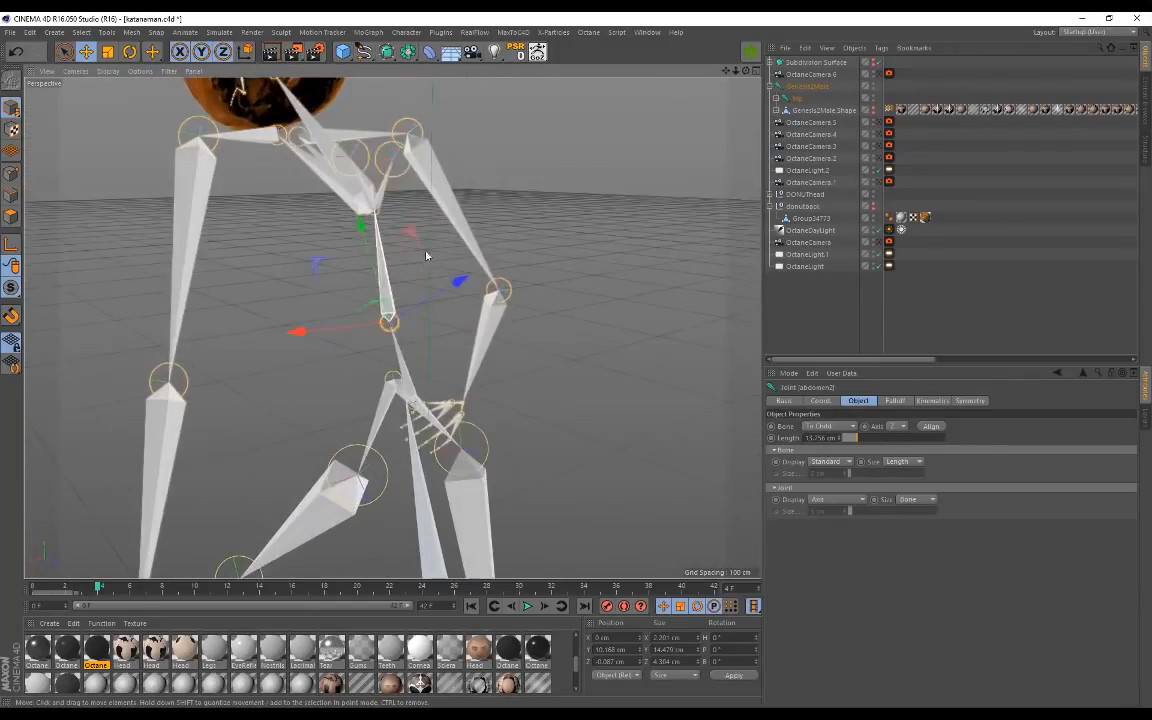
click(796, 91)
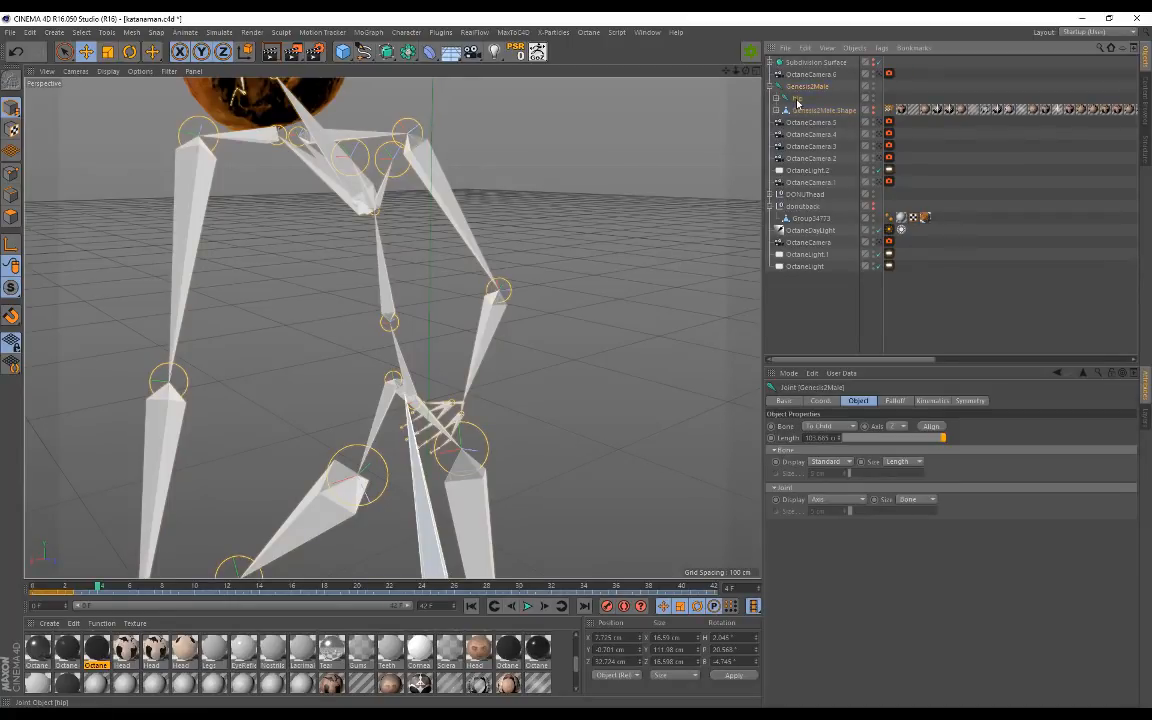
click(797, 99)
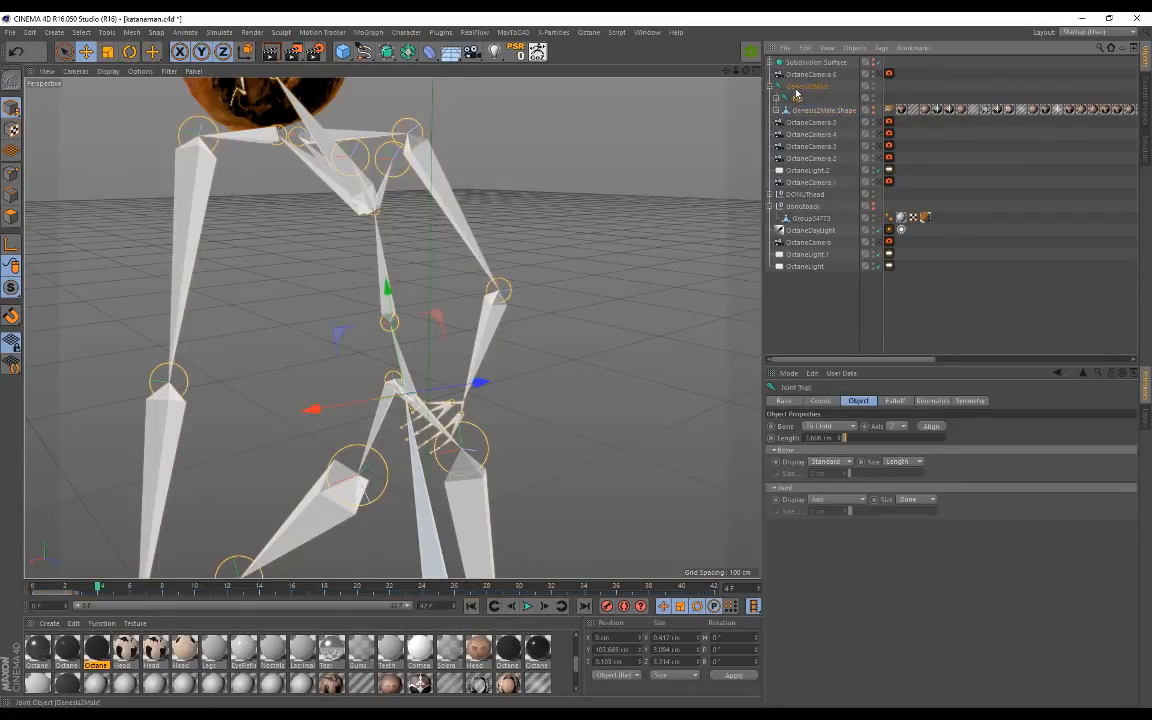
click(795, 88)
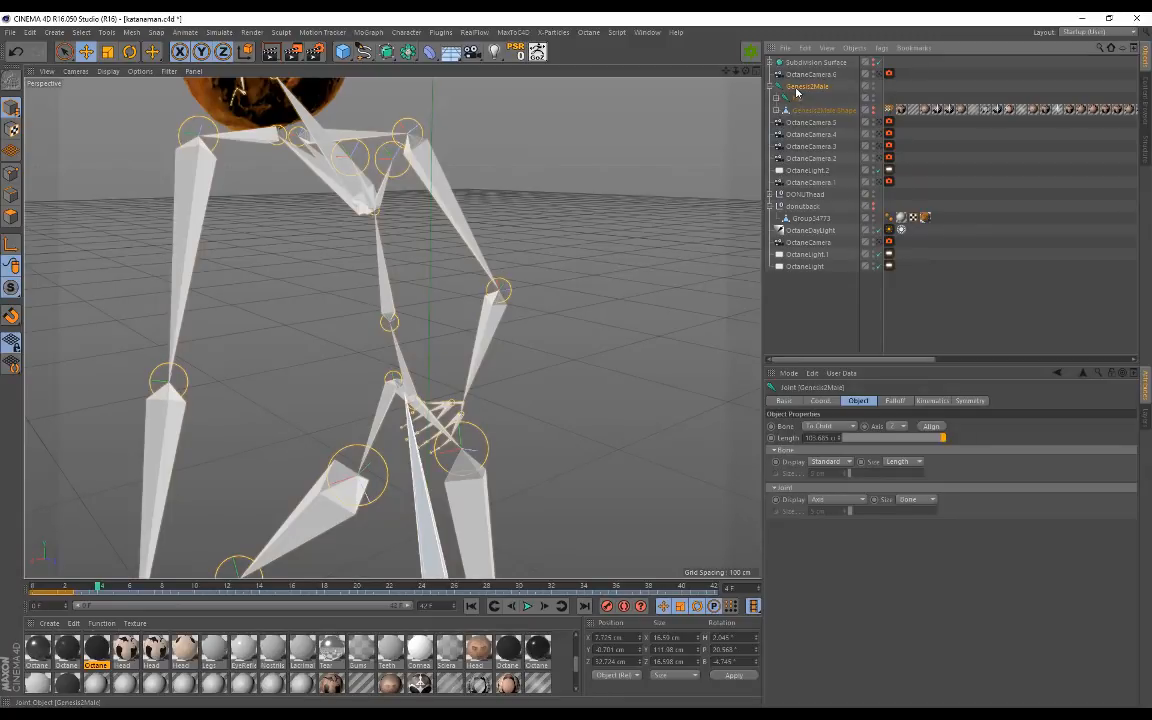
right_click(795, 91)
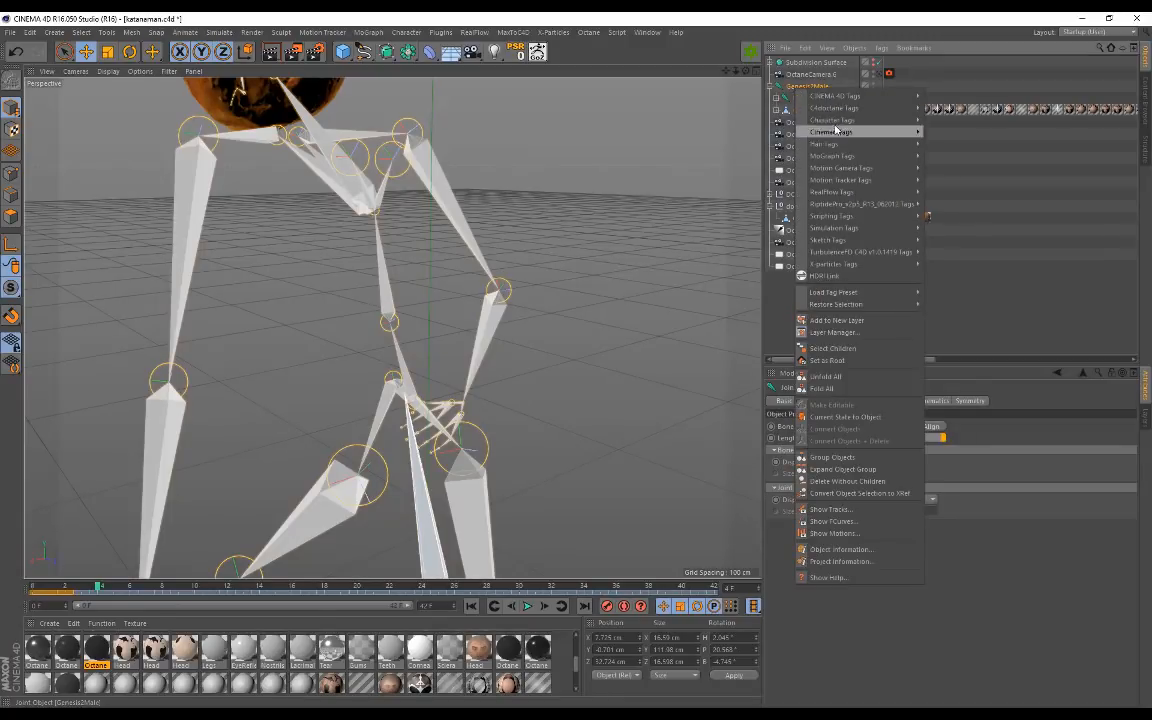
click(826, 376)
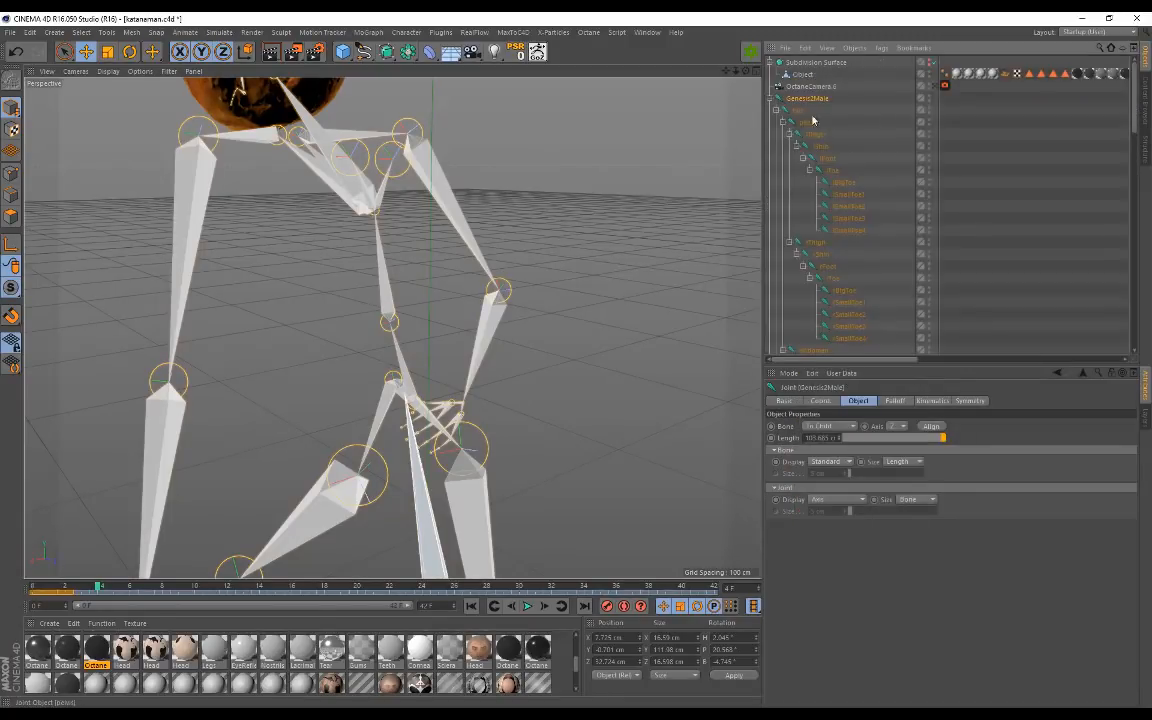
scroll(817, 107, down, 4)
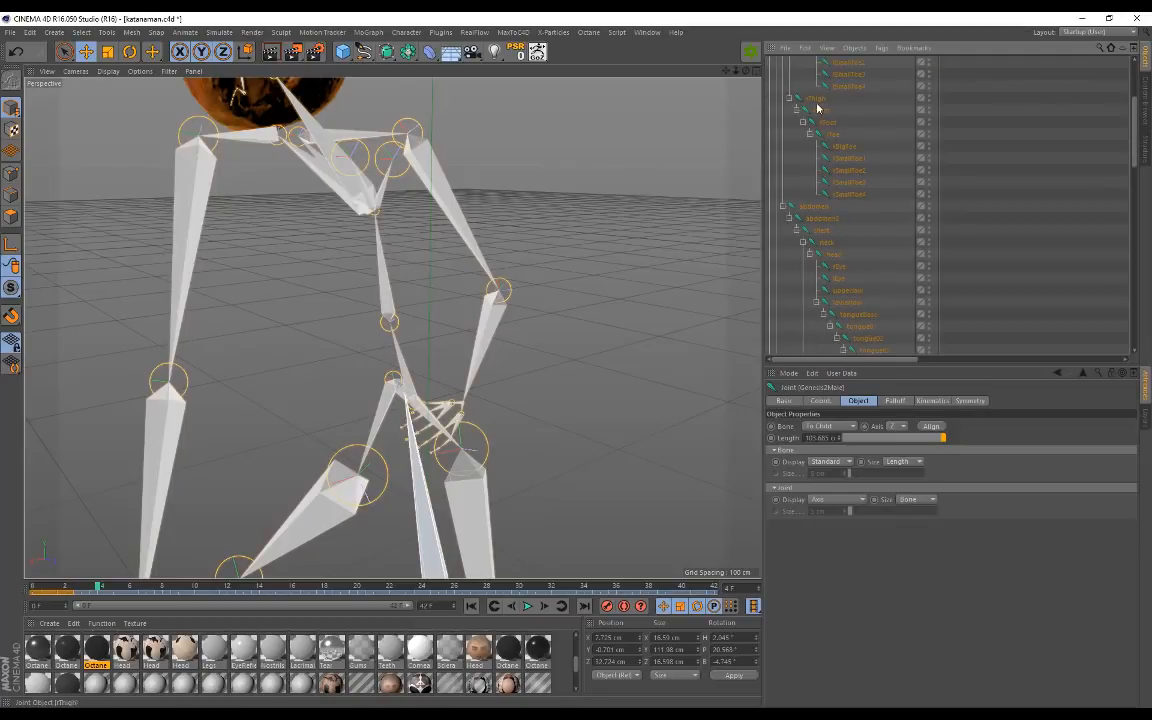
scroll(820, 170, up, 4)
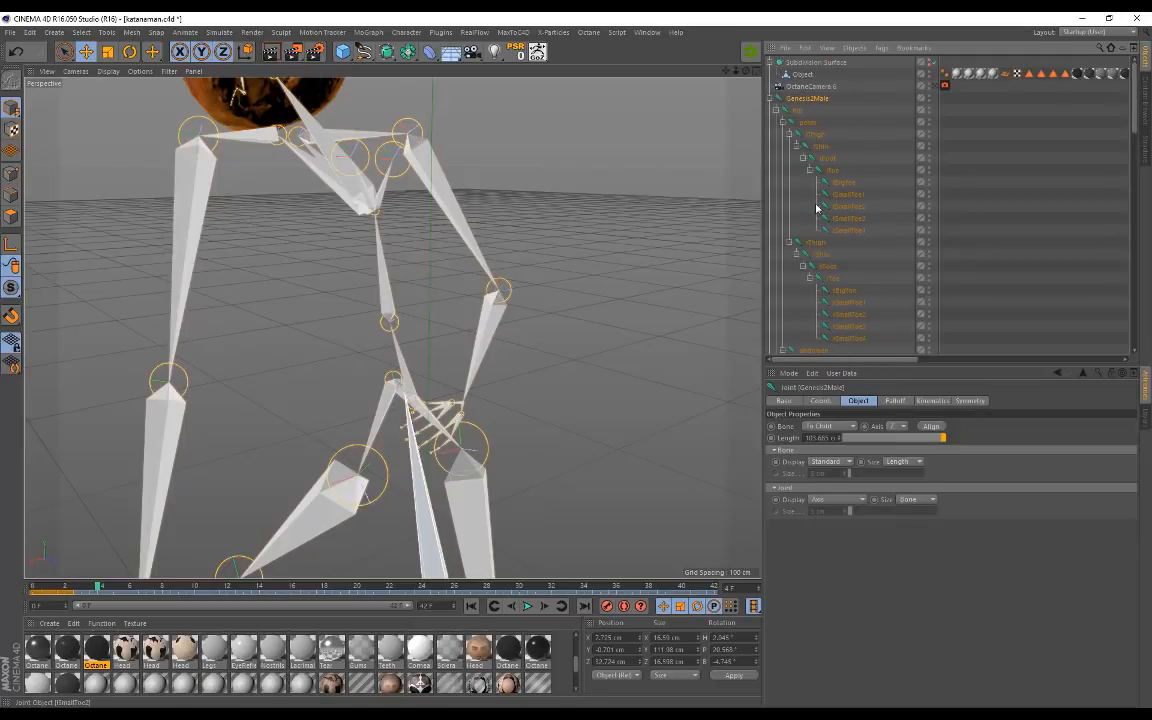
click(818, 245)
click(822, 257)
click(826, 268)
click(831, 279)
click(845, 292)
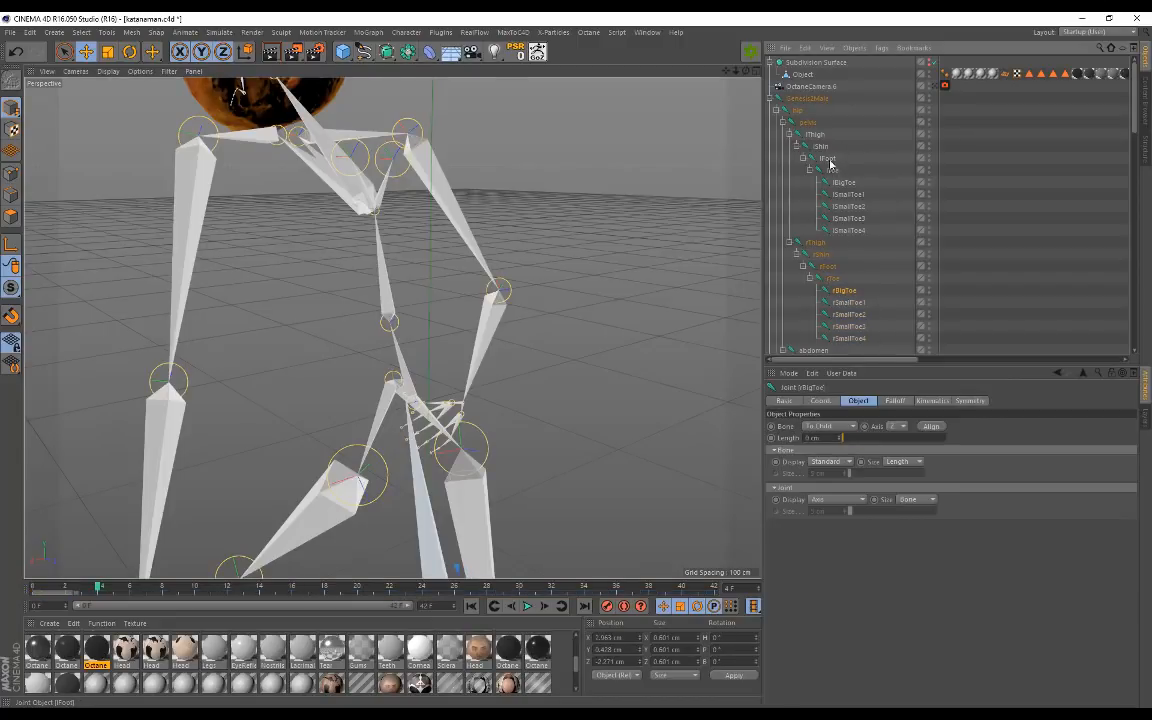
scroll(822, 236, down, 6)
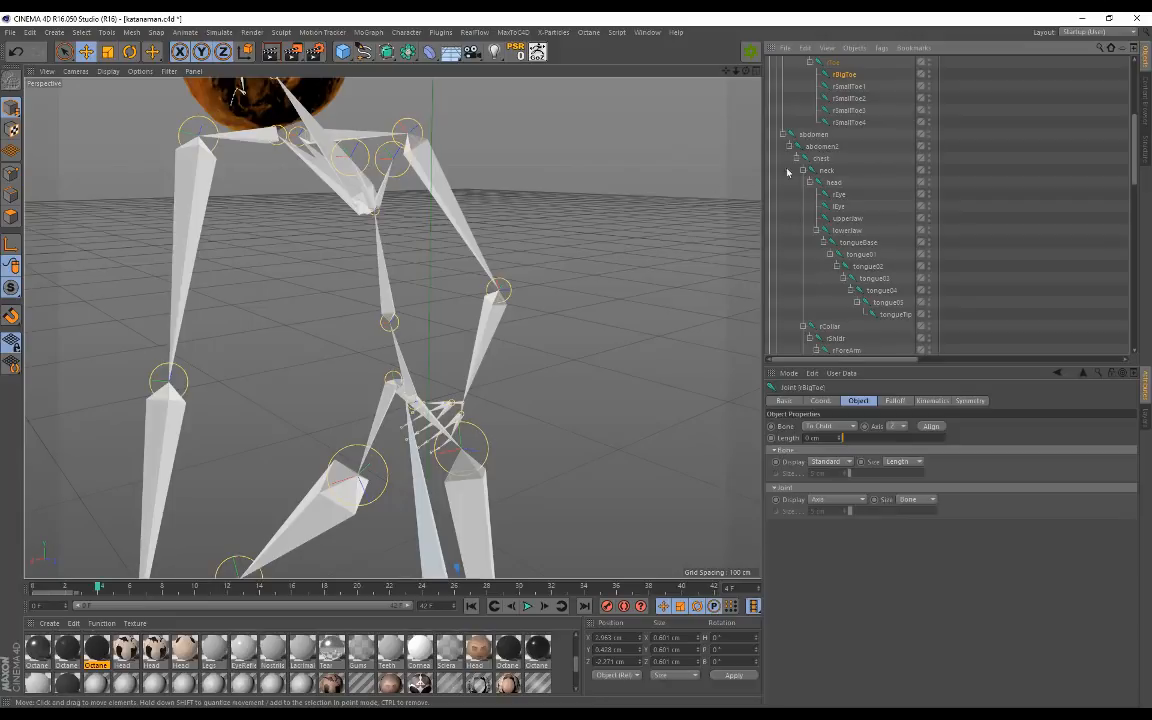
scroll(842, 230, down, 4)
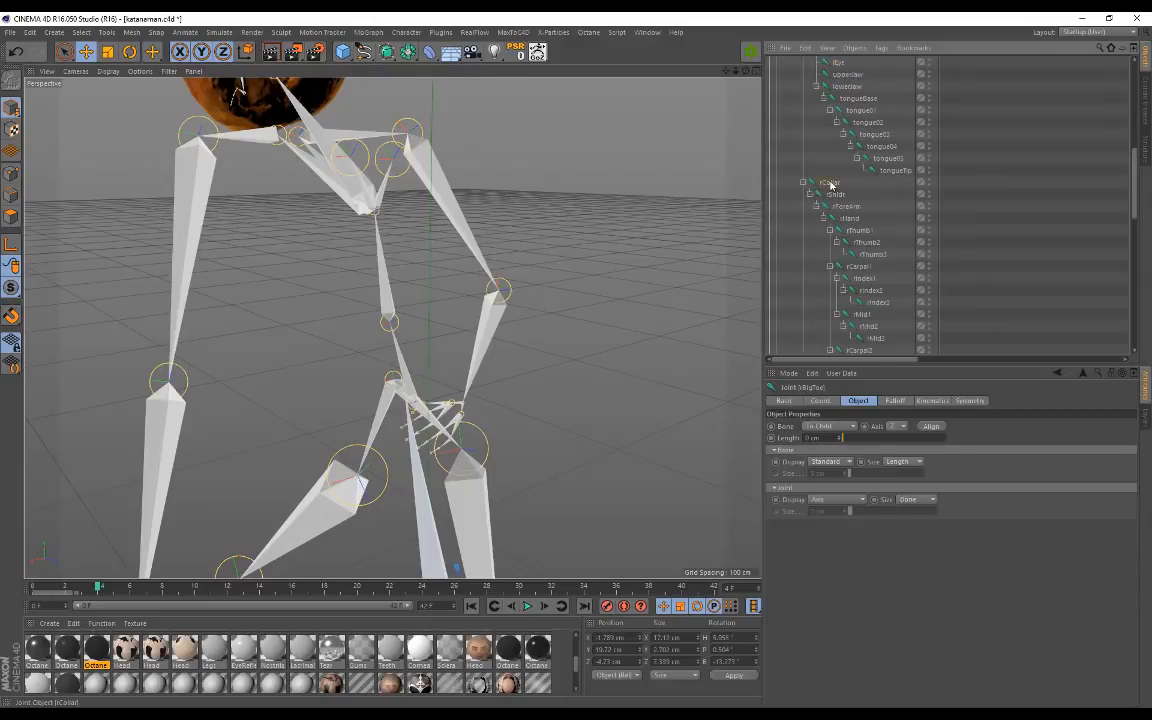
click(846, 206)
click(852, 223)
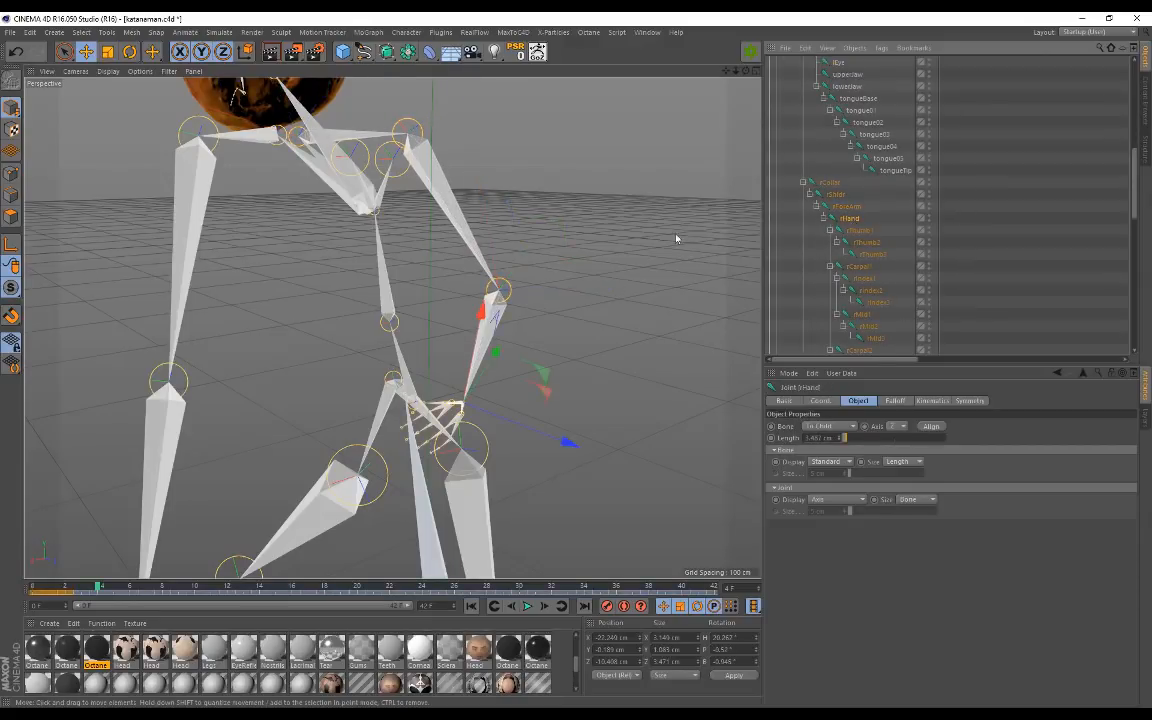
click(396, 327)
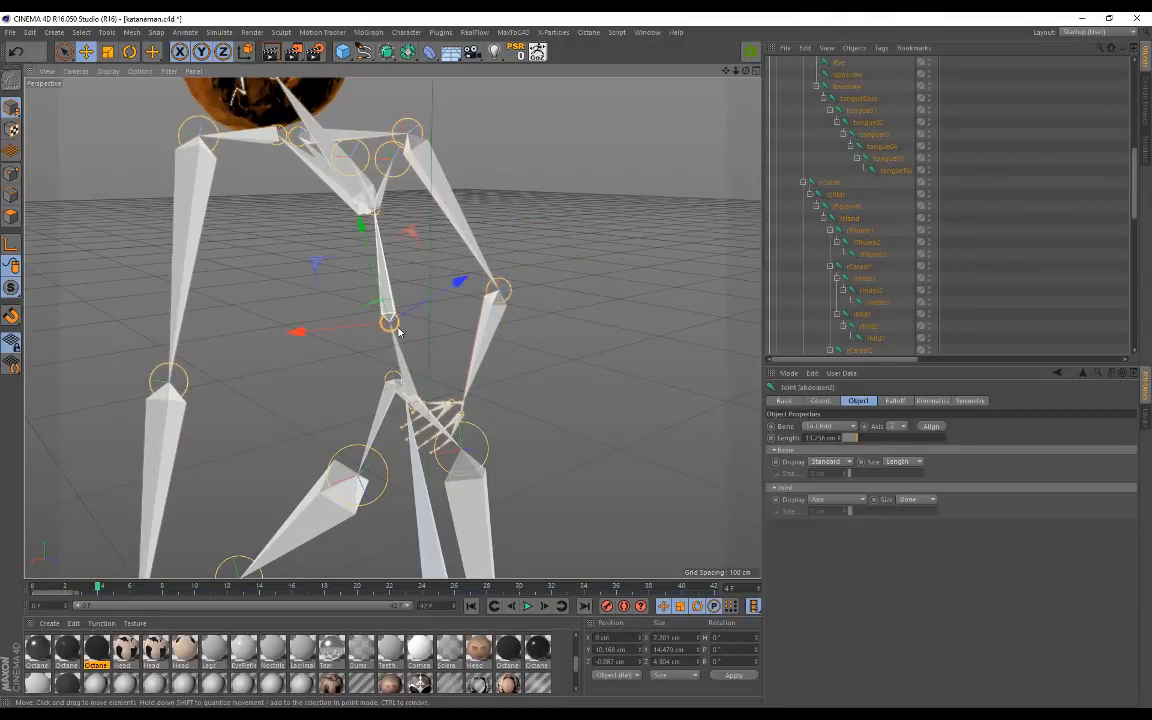
scroll(830, 208, down, 3)
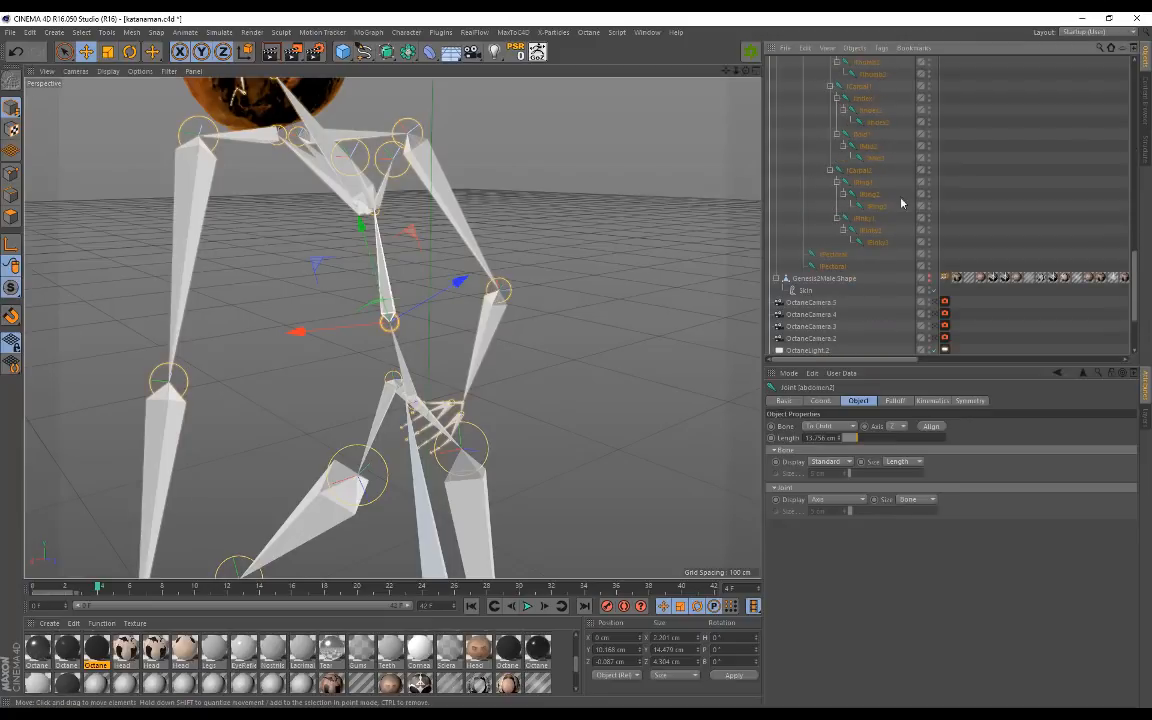
scroll(850, 198, up, 10)
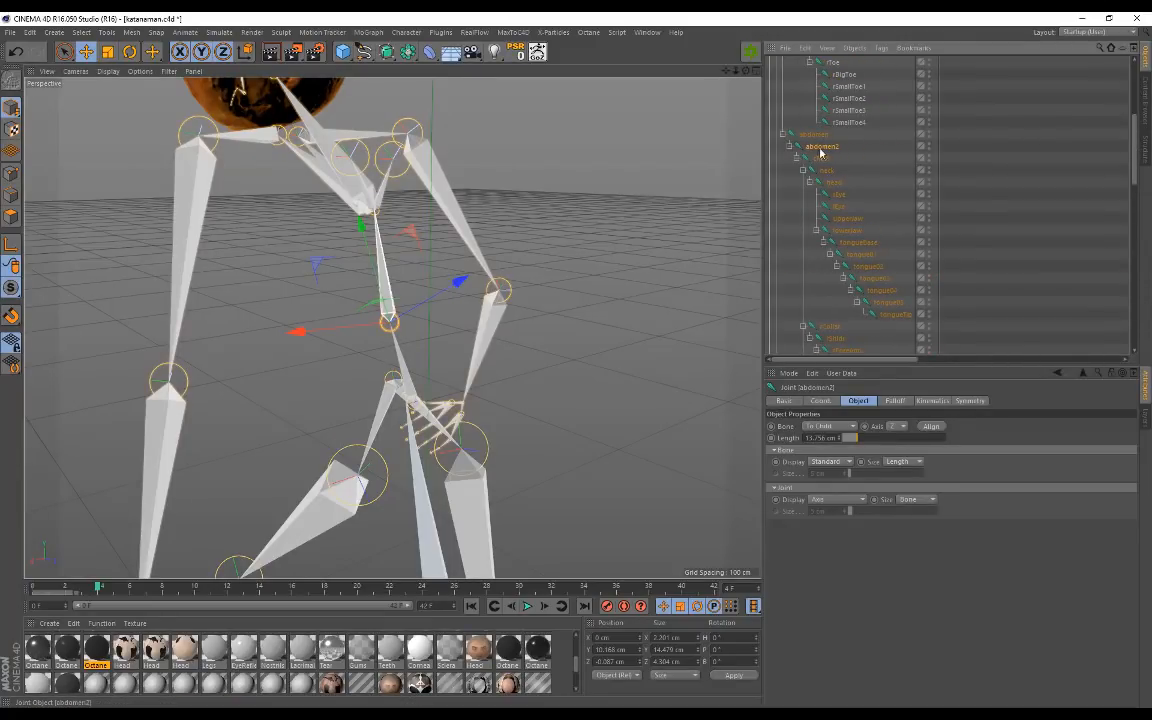
mouse_move(538, 218)
alt+mouse_down()
mouse_move(404, 218)
mouse_move(551, 214)
alt+mouse_up()
scroll(836, 197, up, 5)
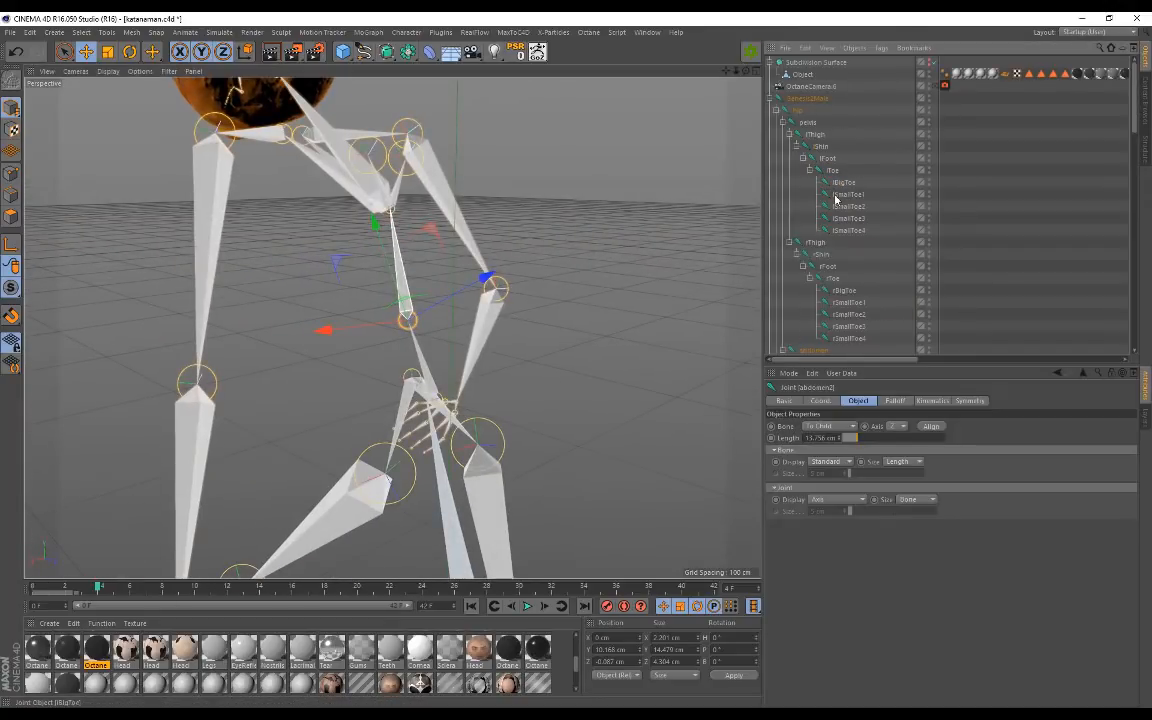
Step: Collapse Genesis2Male, select donutback and make the donut backpack visible again
click(773, 99)
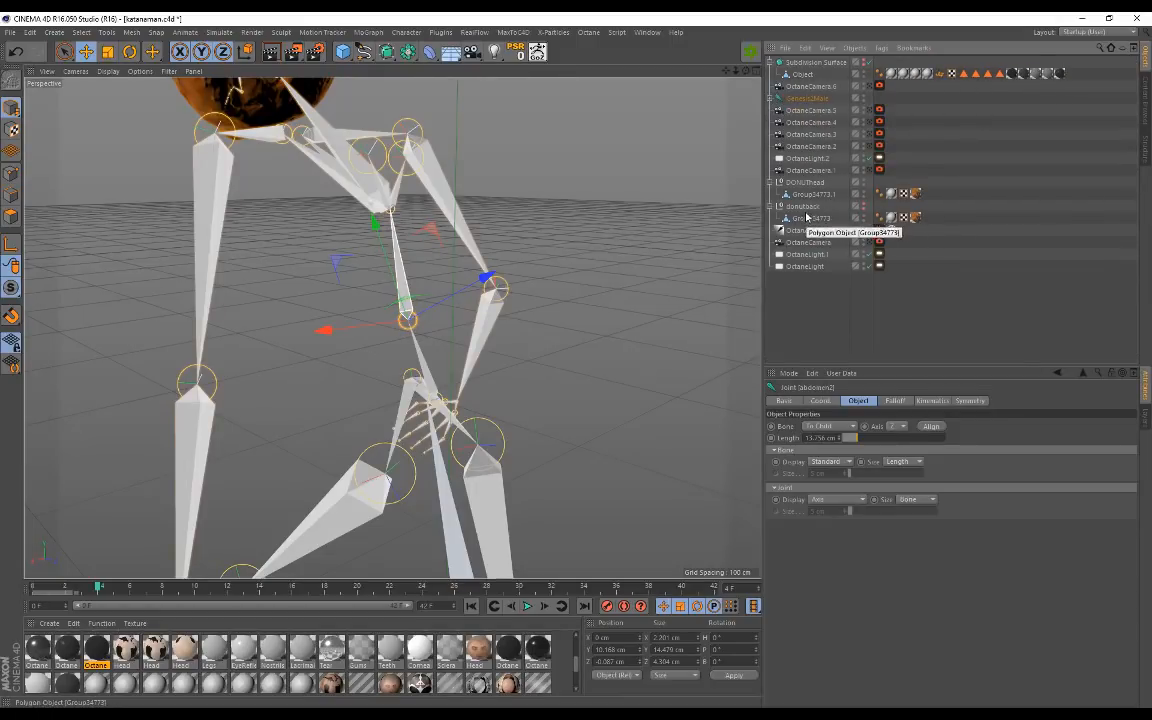
click(806, 207)
click(863, 206)
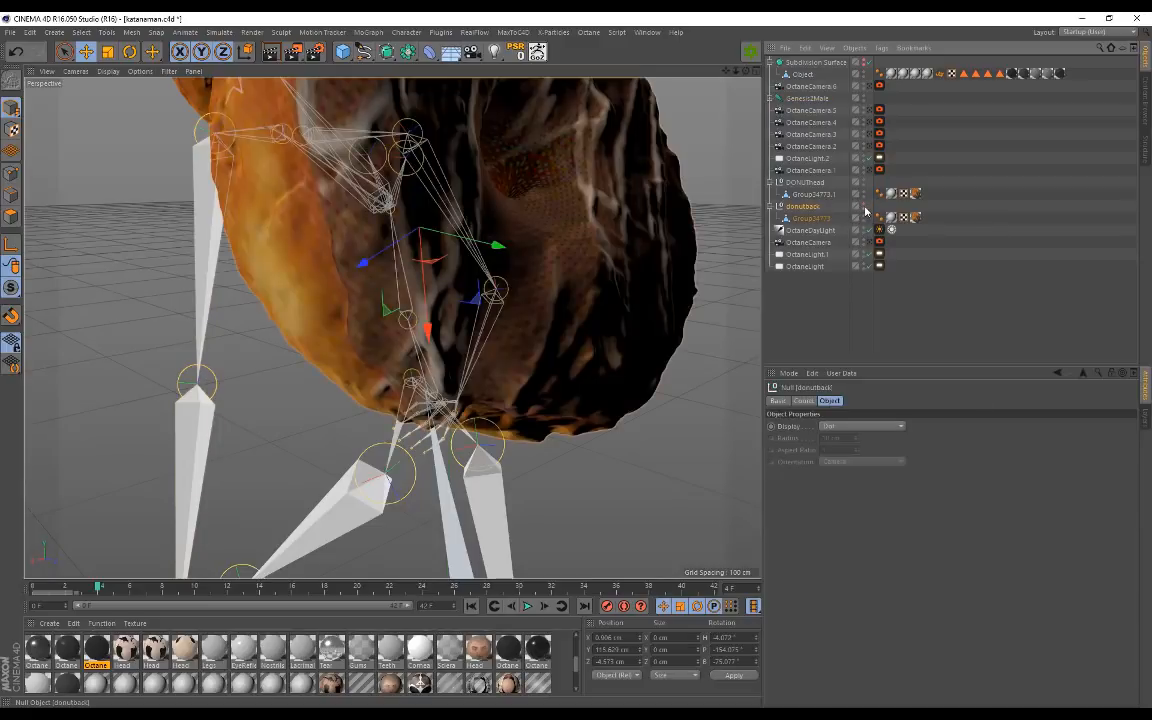
mouse_move(594, 236)
alt+mouse_down()
mouse_move(653, 243)
mouse_move(695, 224)
alt+mouse_up()
Step: Add a Character Constraint tag to donutback and set its Priority to Generators
click(880, 48)
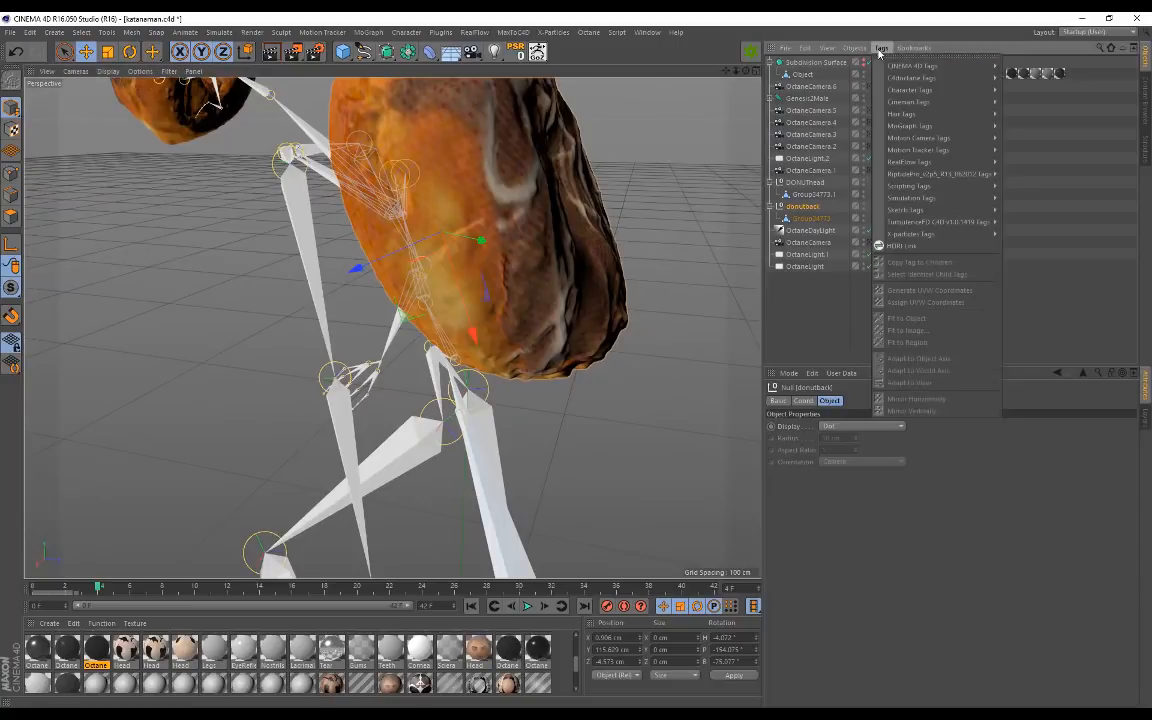
mouse_move(940, 90)
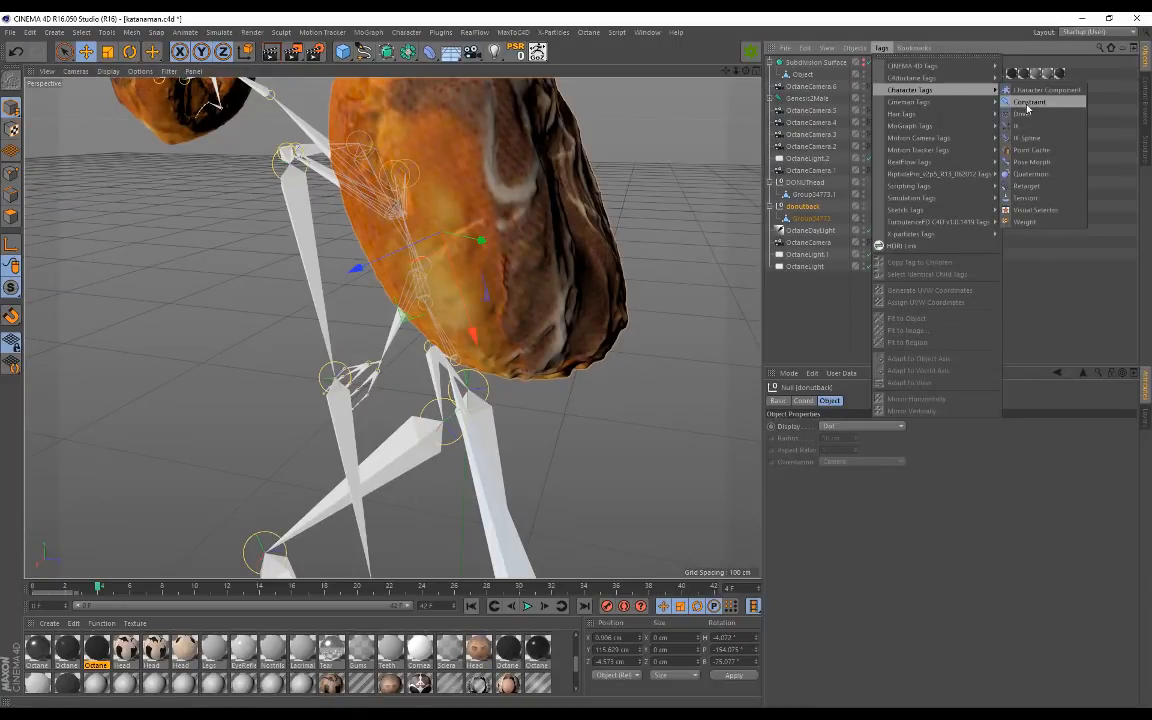
click(1029, 102)
alt+drag(512, 163, 385, 297)
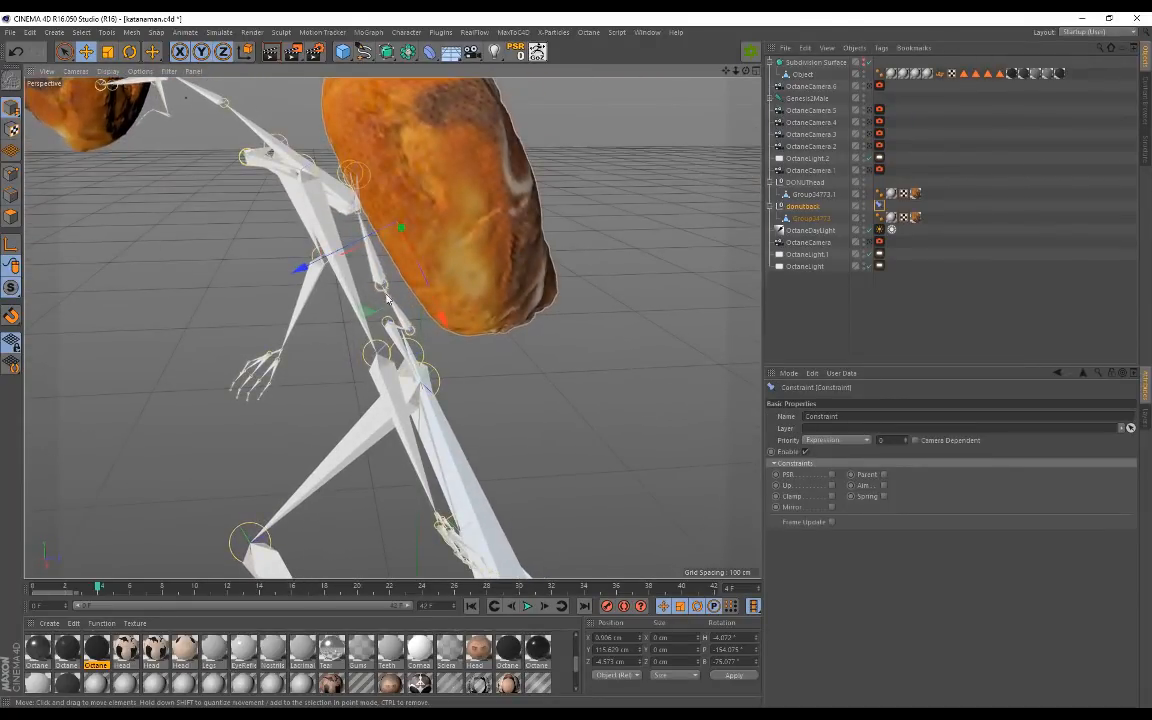
alt+middle_drag(416, 324, 429, 349)
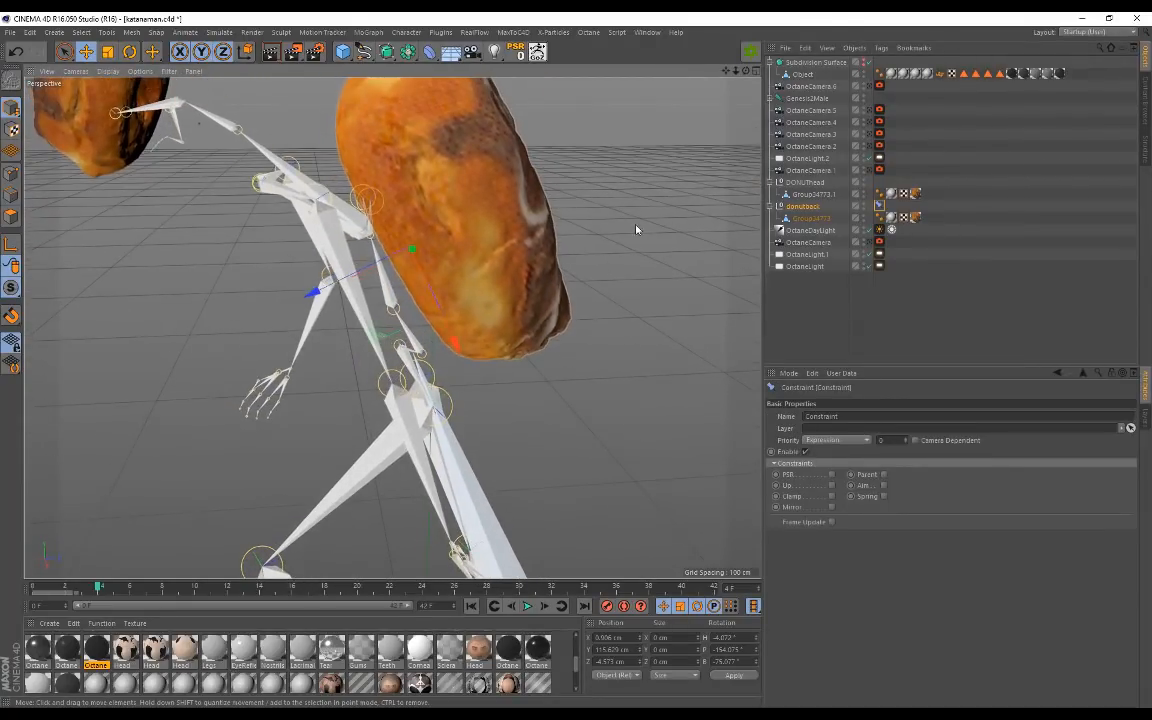
click(842, 443)
click(828, 501)
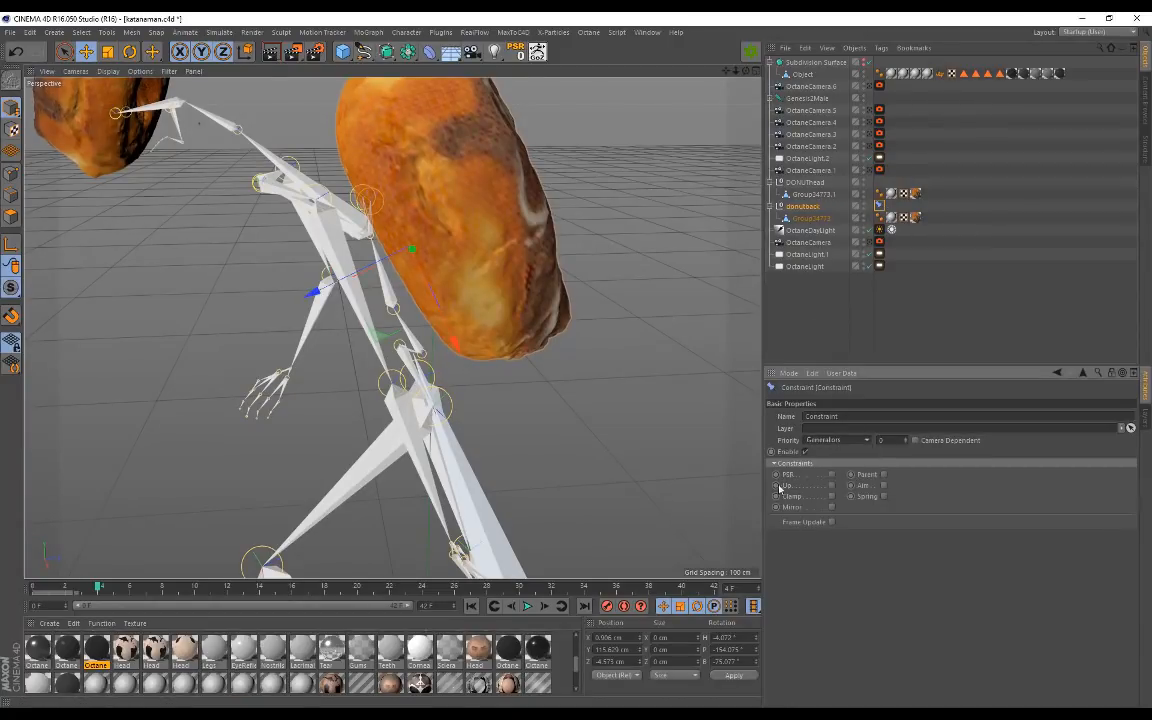
Step: Enable PSR on the Constraint tag and locate the abdomen2 joint on the skeleton
click(830, 476)
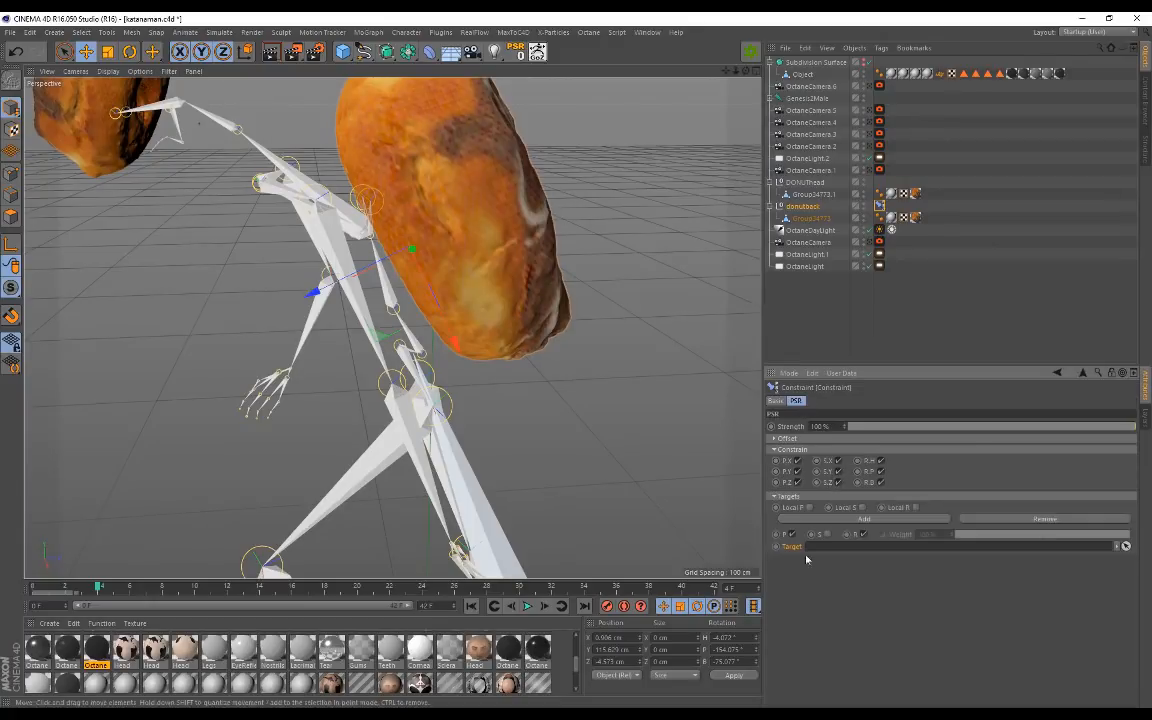
alt+drag(640, 416, 520, 364)
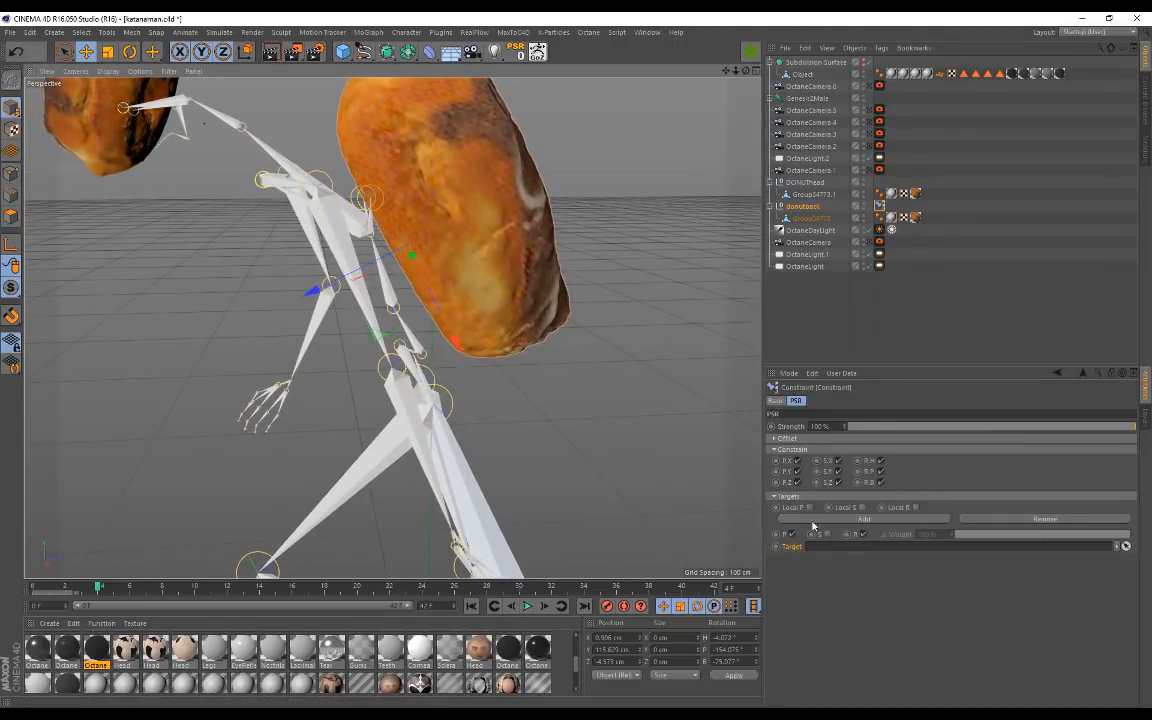
click(771, 98)
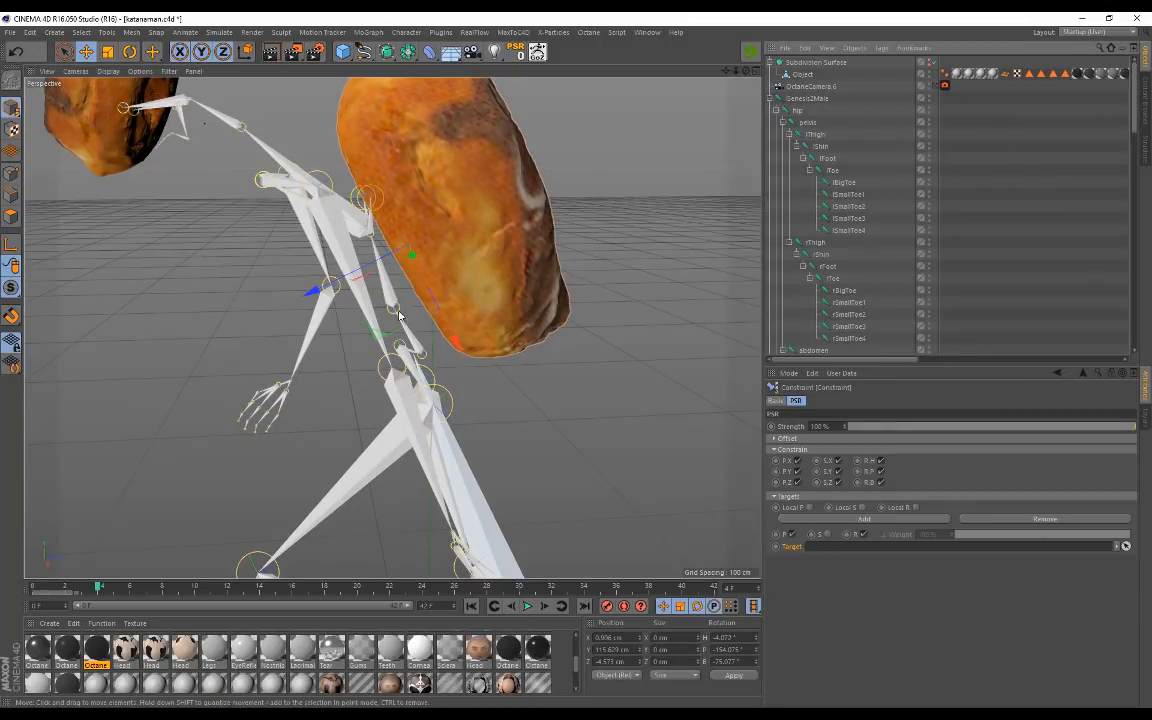
click(510, 278)
scroll(821, 222, down, 5)
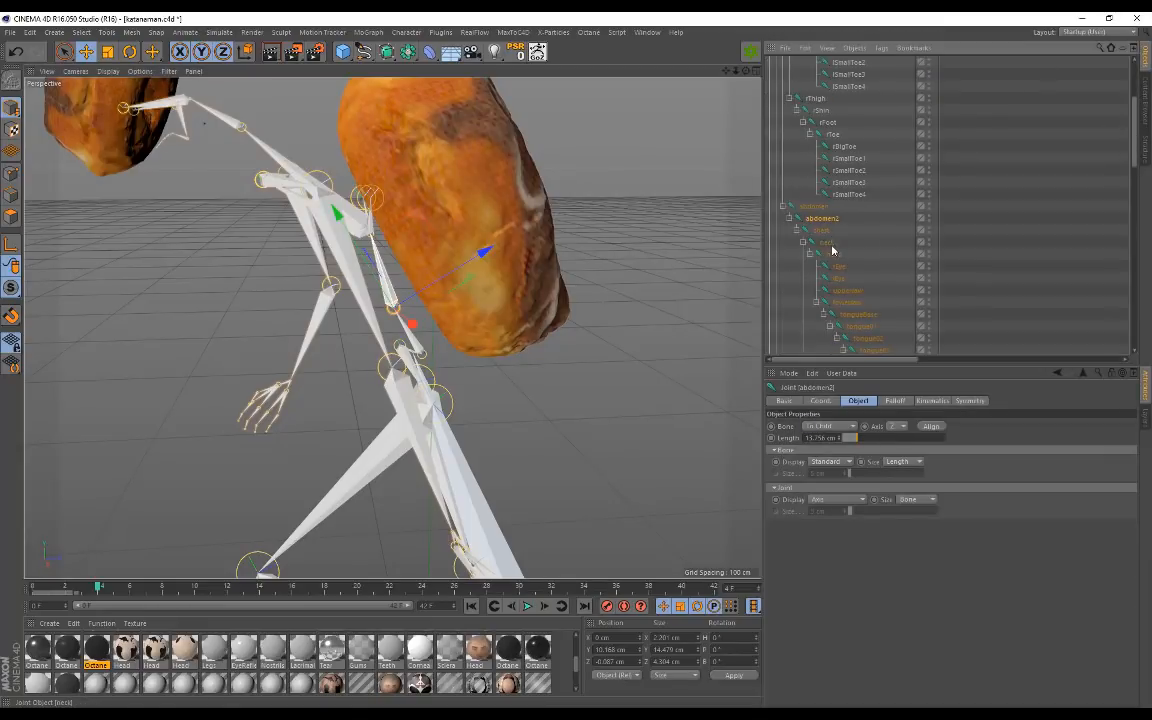
scroll(848, 154, up, 5)
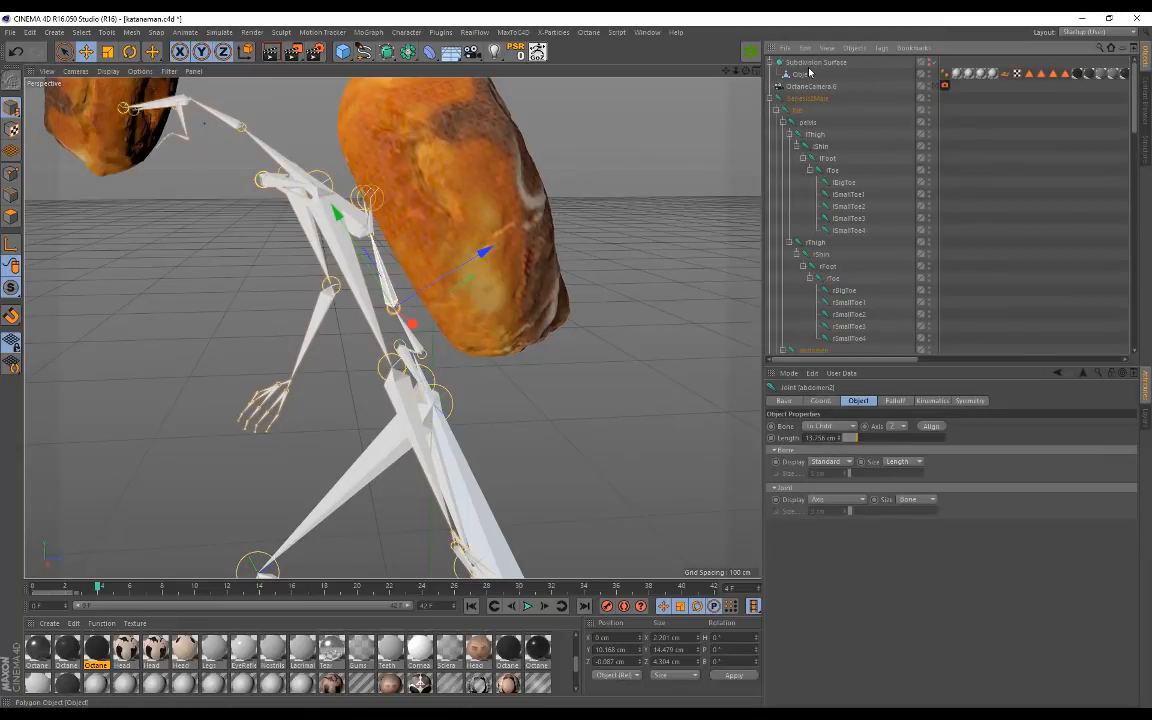
click(773, 100)
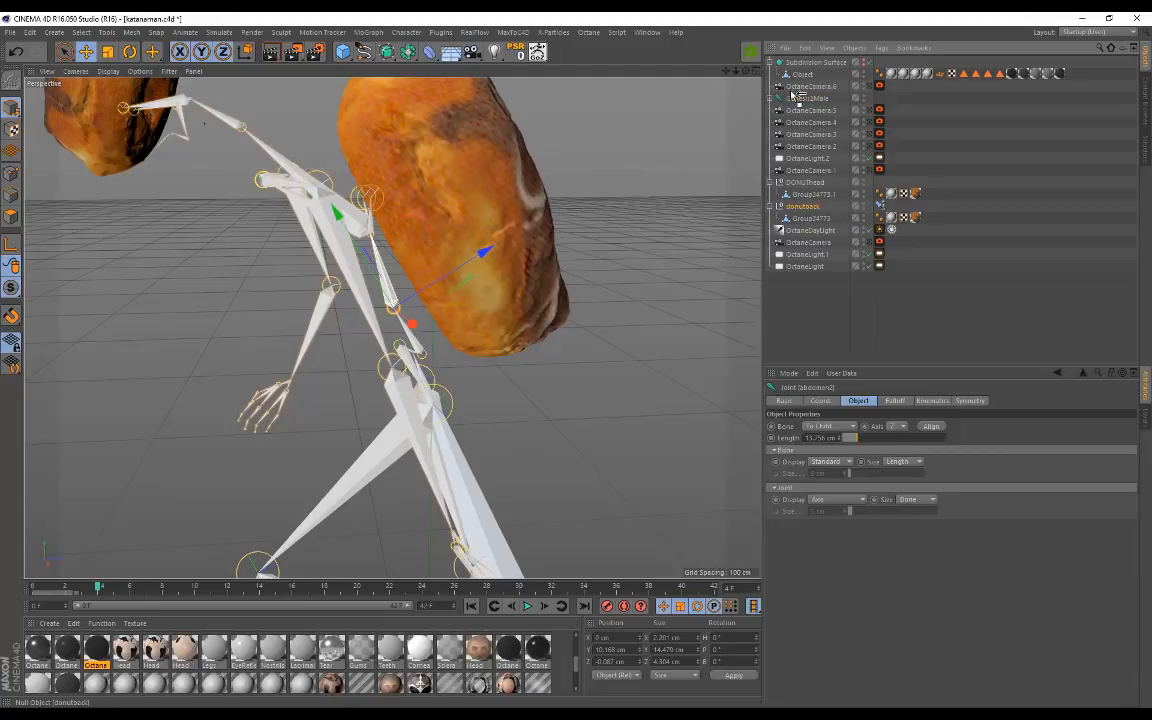
Step: Move donutback above Genesis2Male in the hierarchy and pick the abdomen2 joint
drag(795, 95, 797, 96)
click(770, 122)
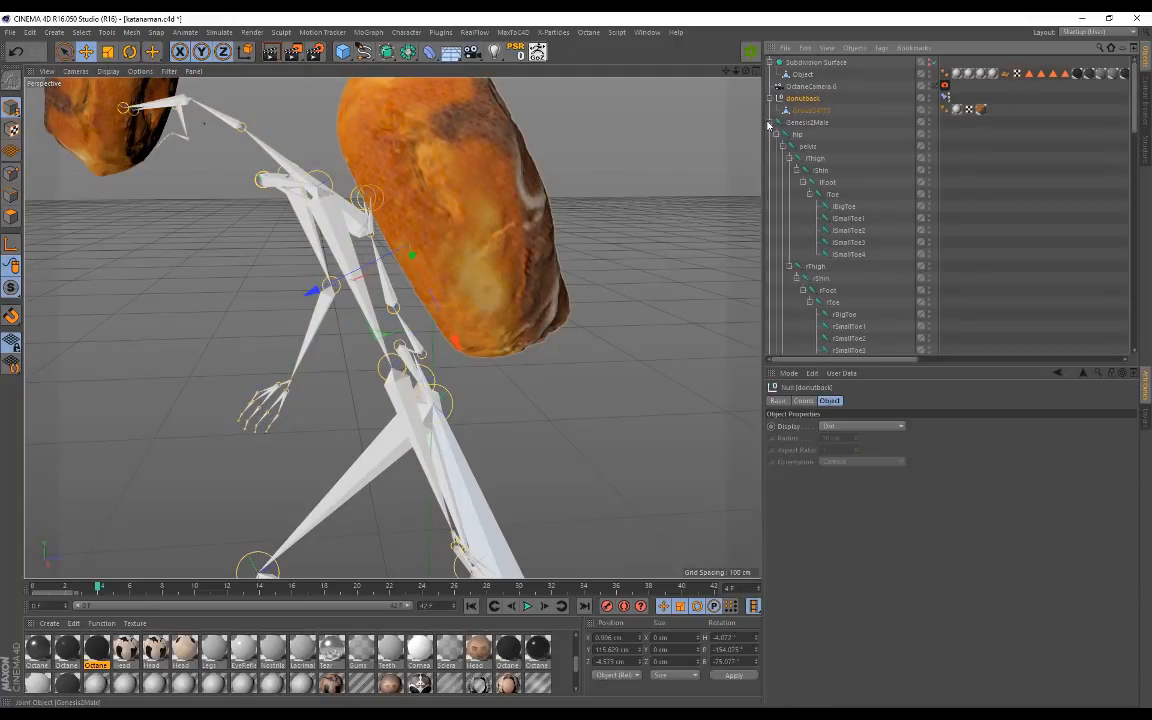
click(944, 103)
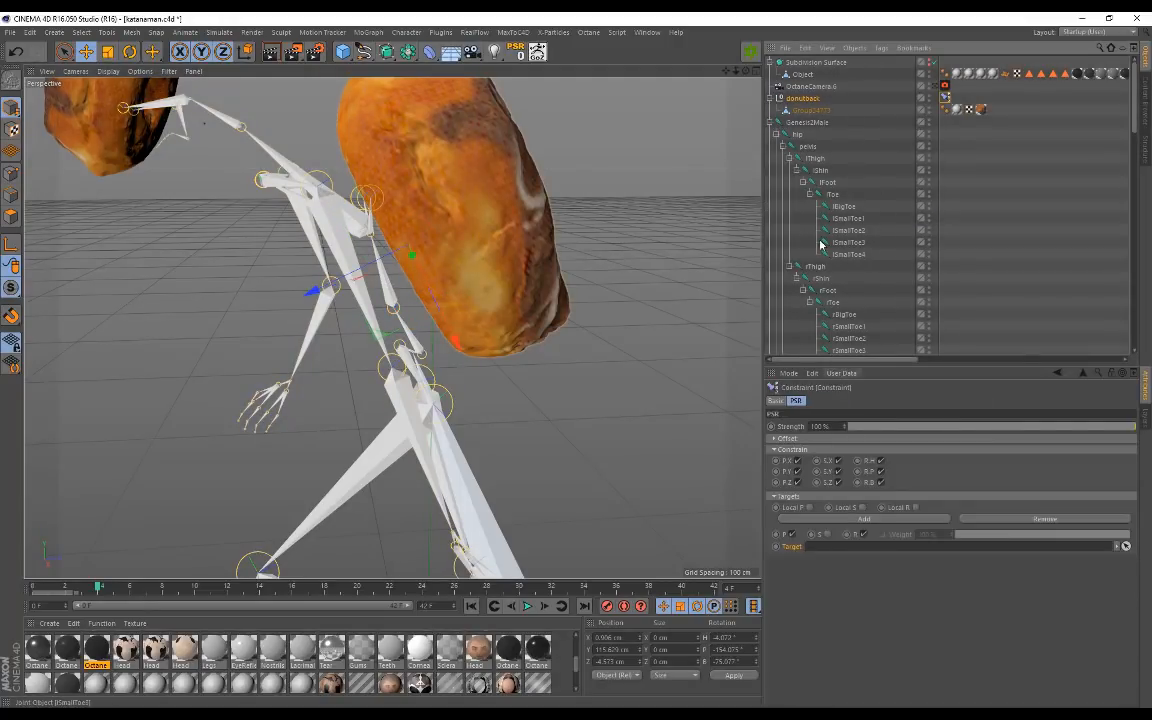
alt+drag(520, 360, 421, 337)
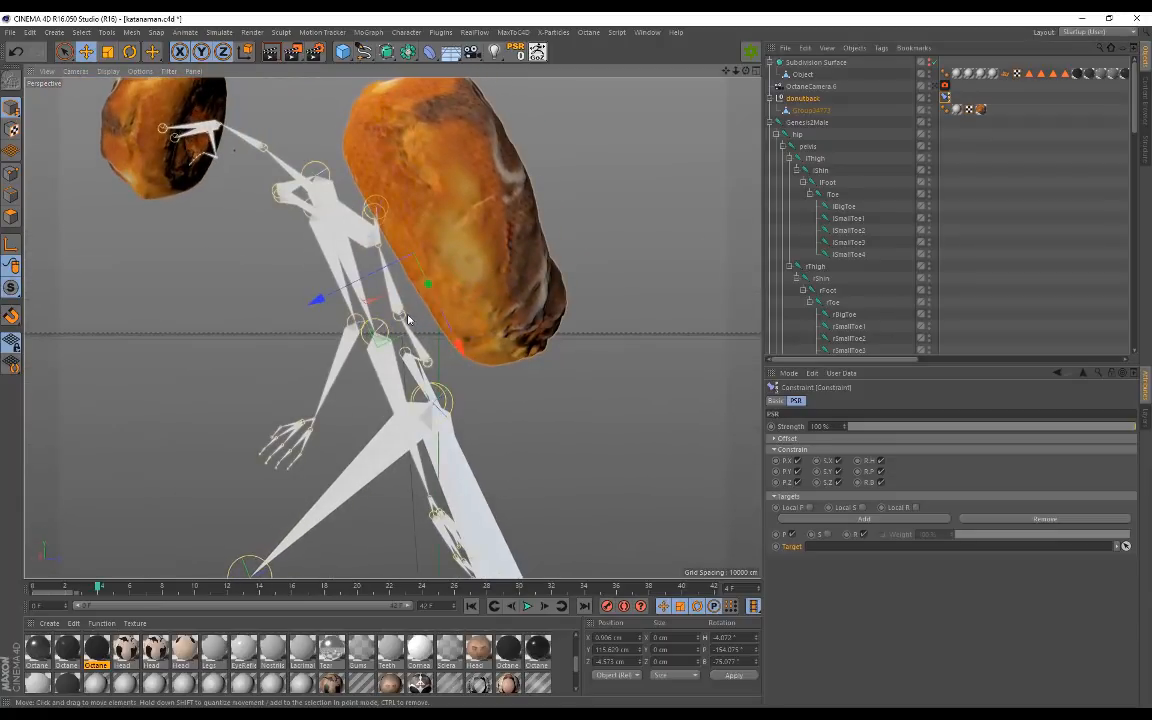
click(405, 320)
scroll(835, 240, down, 5)
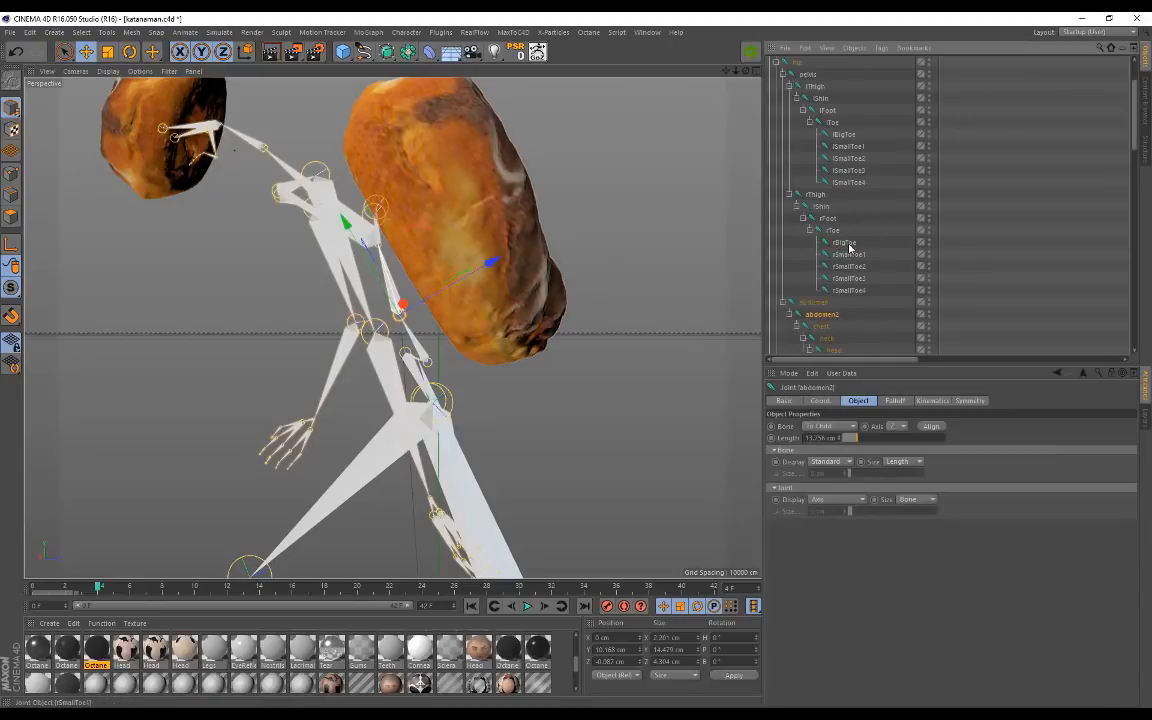
scroll(825, 150, up, 6)
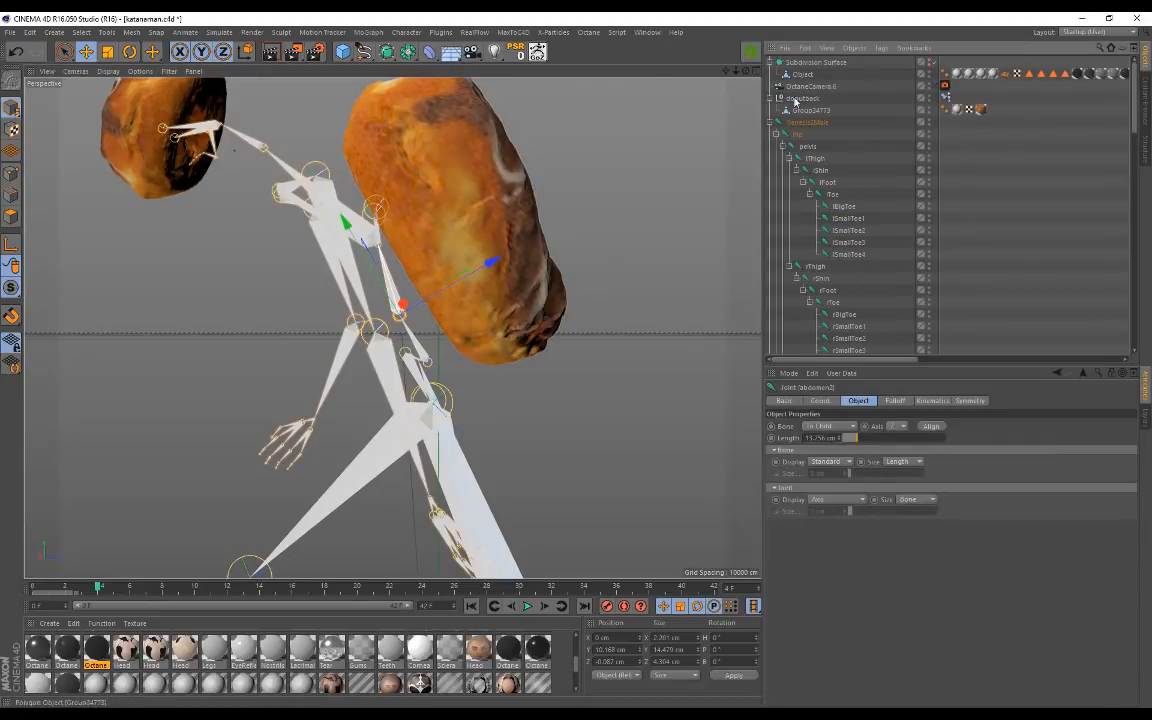
Step: Set abdomen2 as the PSR constraint target and check the backpack follows the walk
click(946, 97)
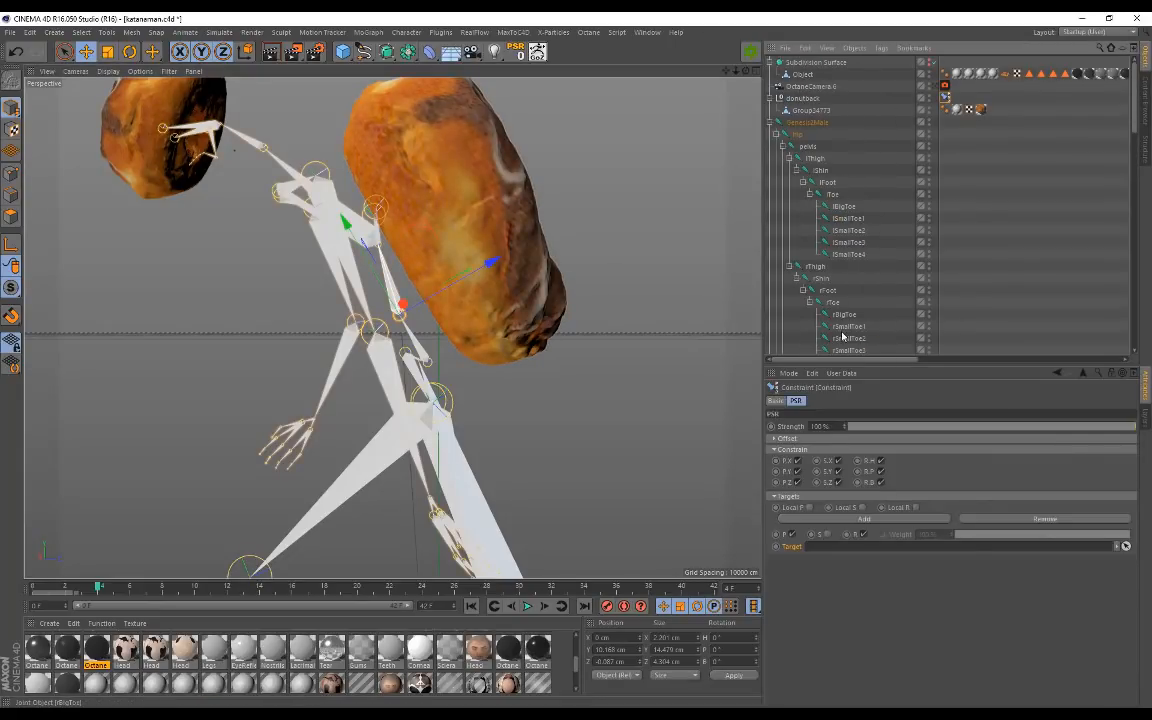
scroll(838, 320, down, 5)
drag(823, 247, 820, 547)
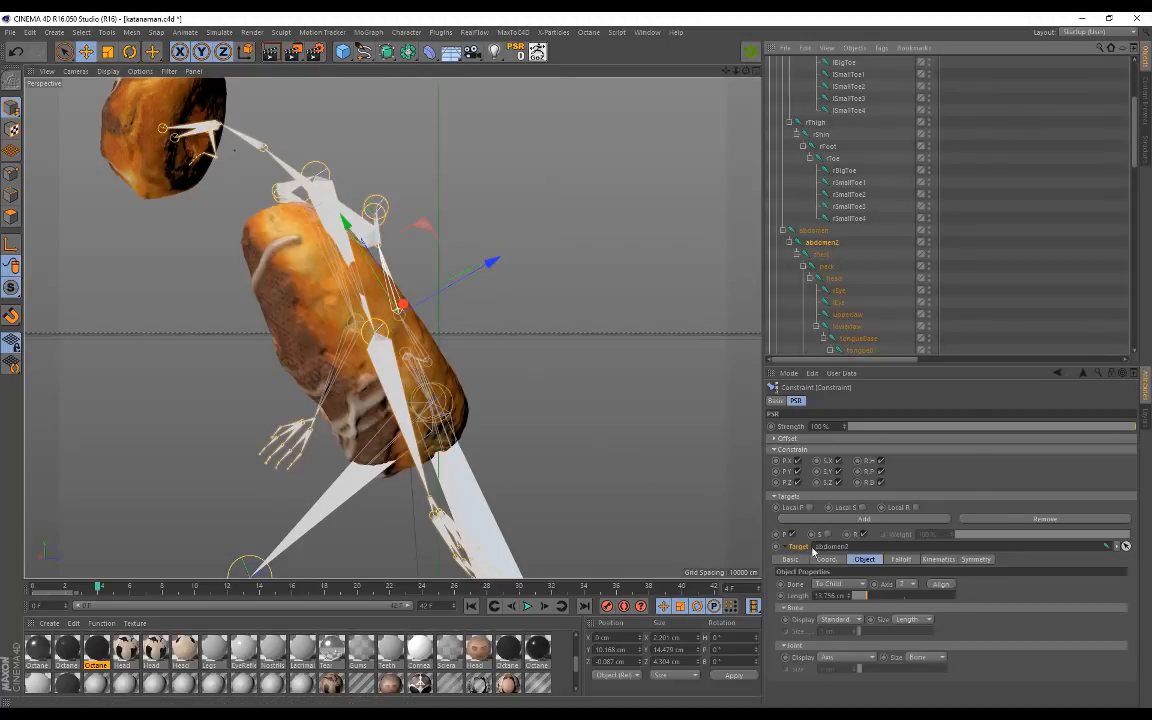
alt+middle_drag(491, 365, 520, 370)
mouse_move(278, 313)
alt+mouse_down()
mouse_move(396, 311)
mouse_move(286, 335)
alt+mouse_up()
click(528, 606)
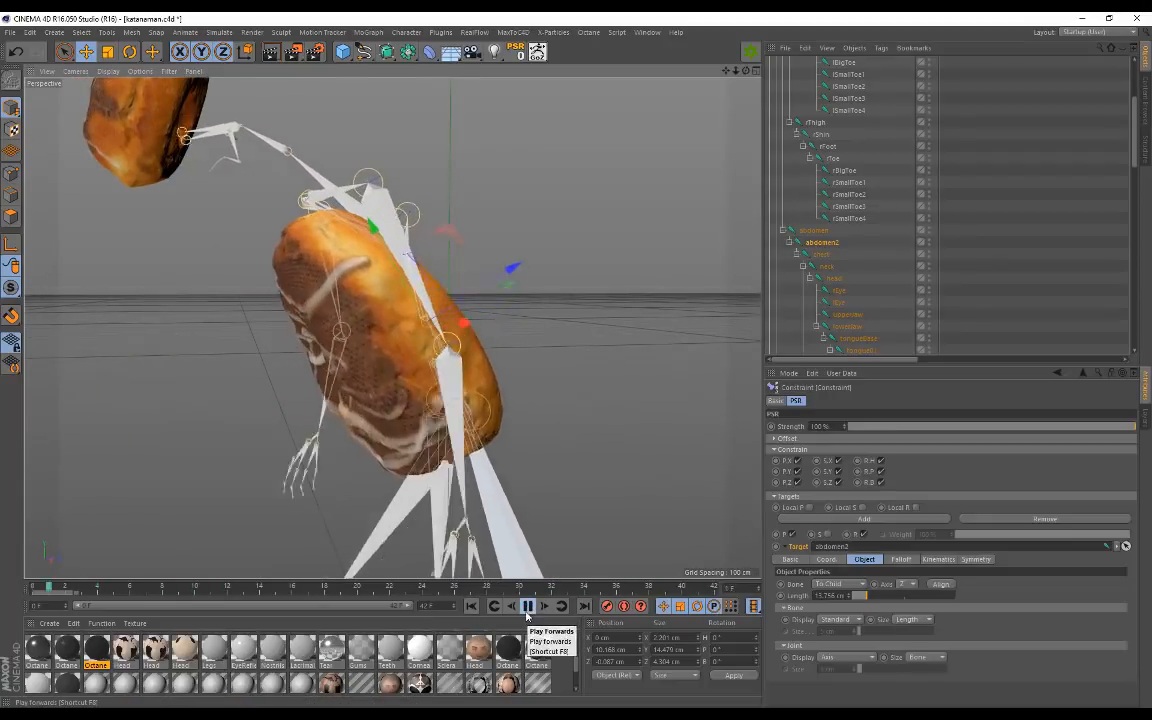
Step: Rewind to frame 0 and move Group34773 about 25.879 cm out along its Z axis
click(528, 606)
drag(211, 592, 34, 589)
alt+drag(135, 528, 190, 395)
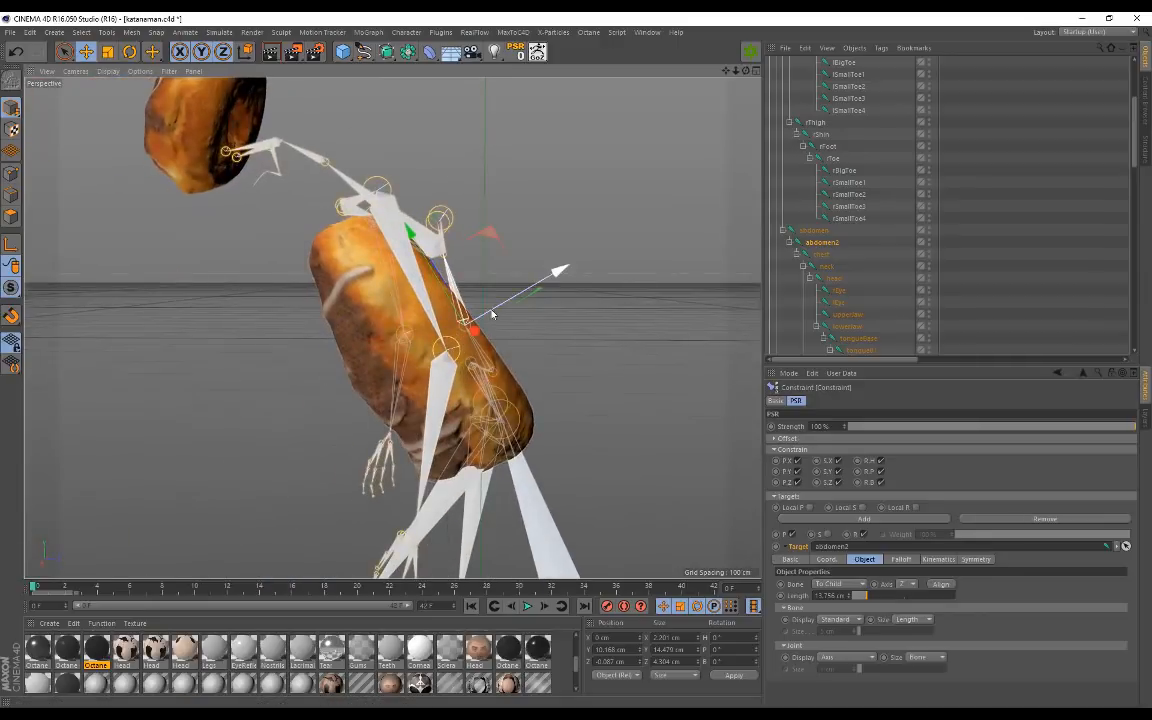
scroll(843, 222, up, 4)
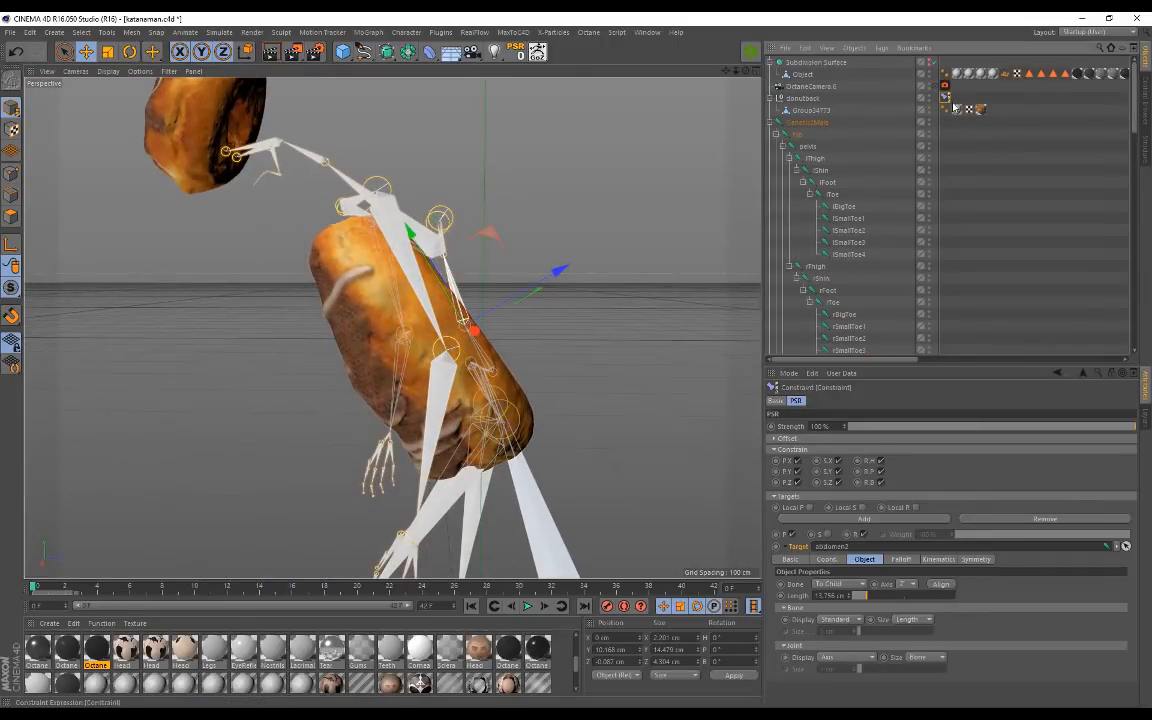
click(802, 98)
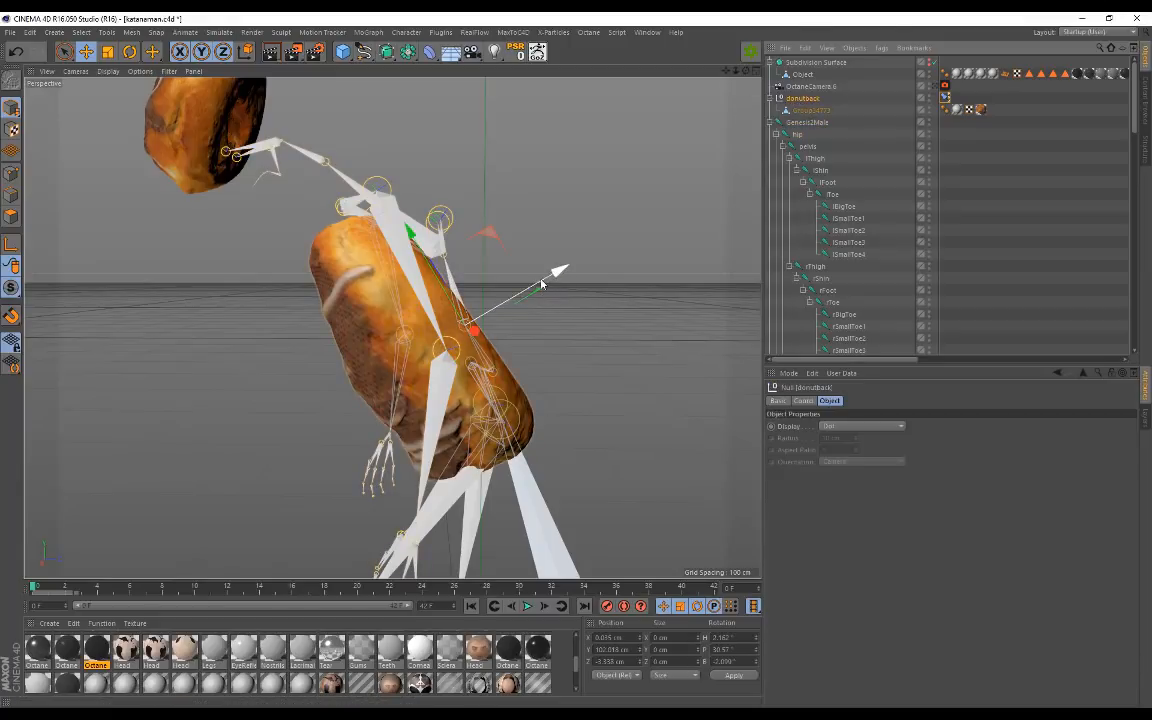
drag(544, 281, 589, 257)
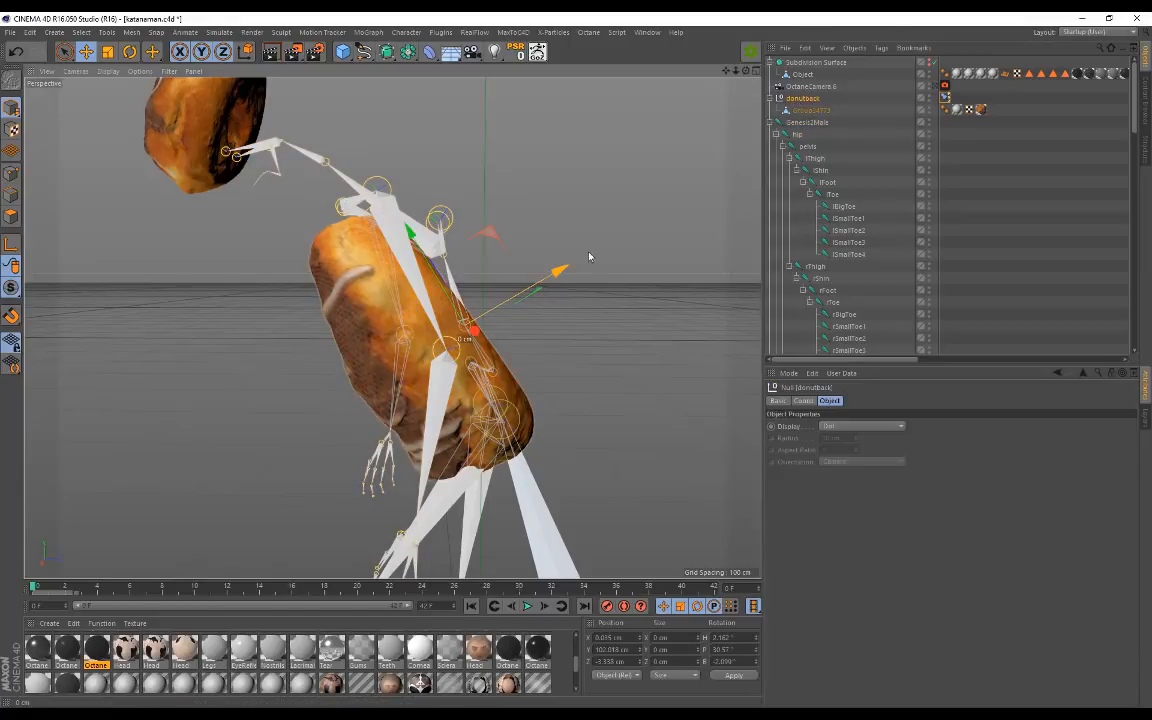
click(812, 110)
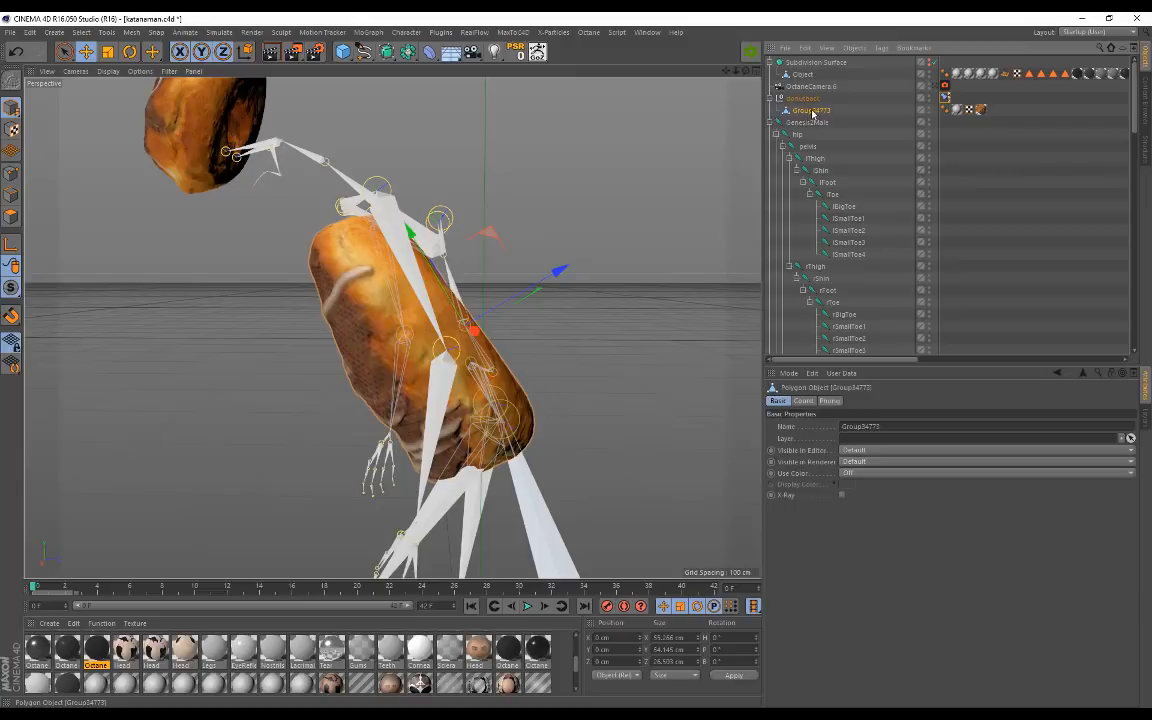
drag(558, 272, 670, 207)
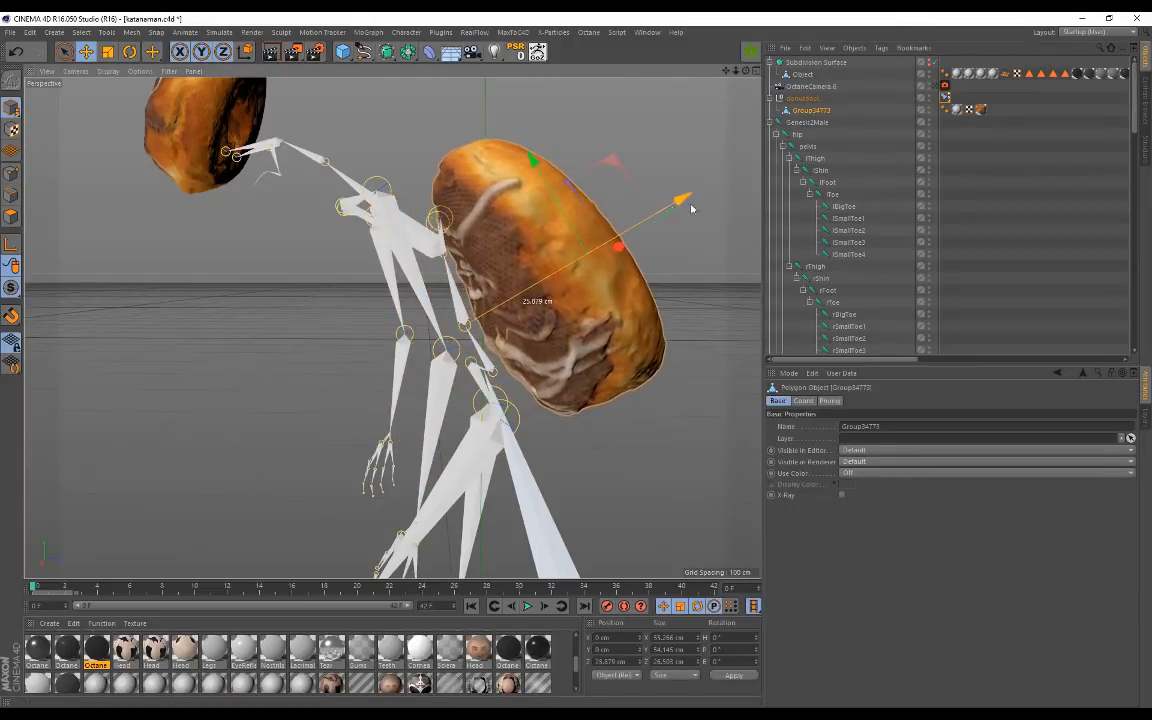
scroll(845, 167, down, 10)
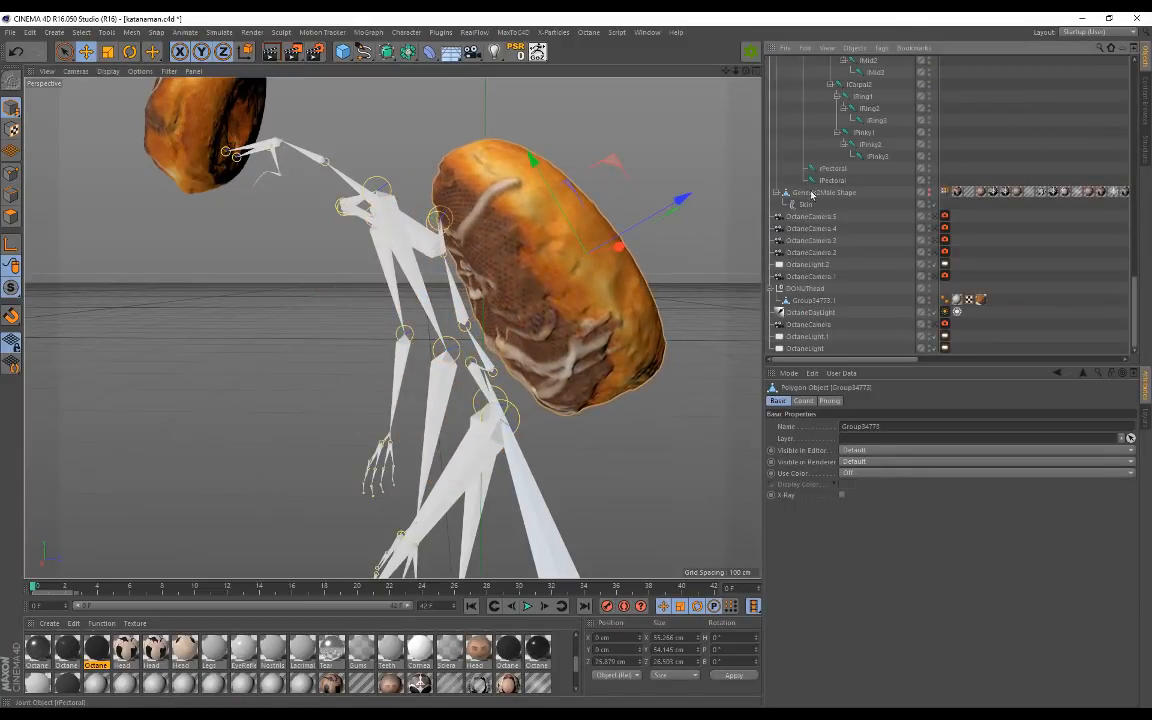
Step: Unhide the Genesis2Male mesh and the Subdivision Surface clothing
click(930, 193)
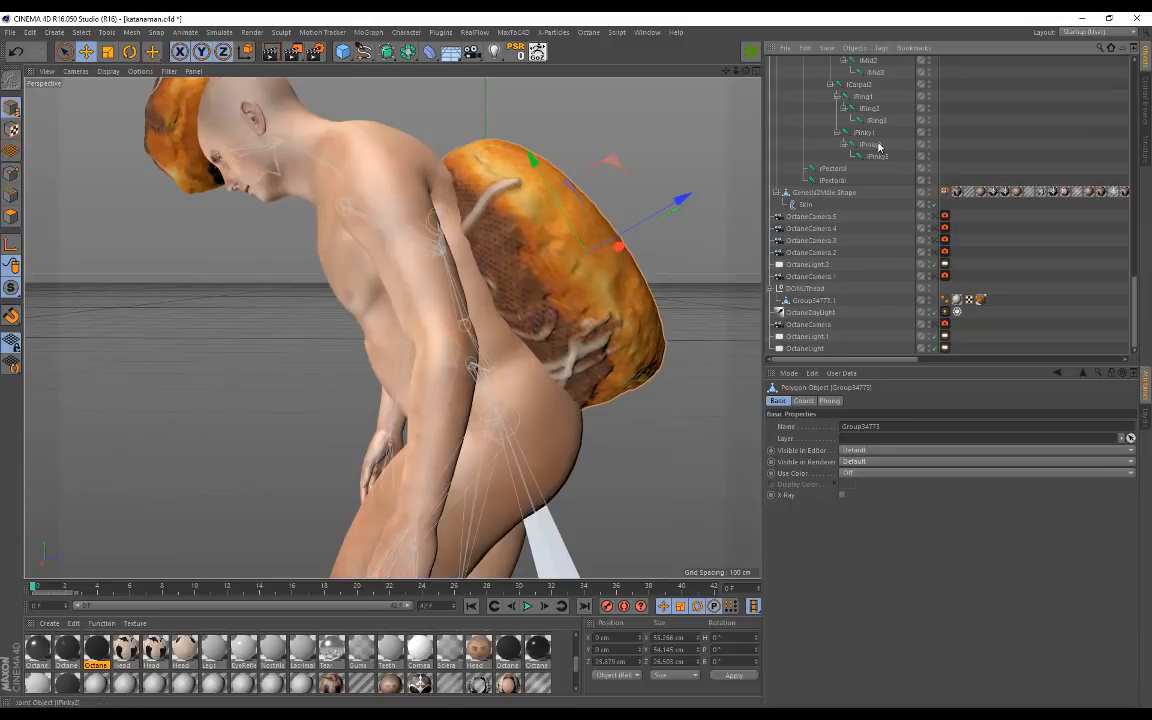
scroll(877, 150, up, 10)
scroll(870, 186, down, 10)
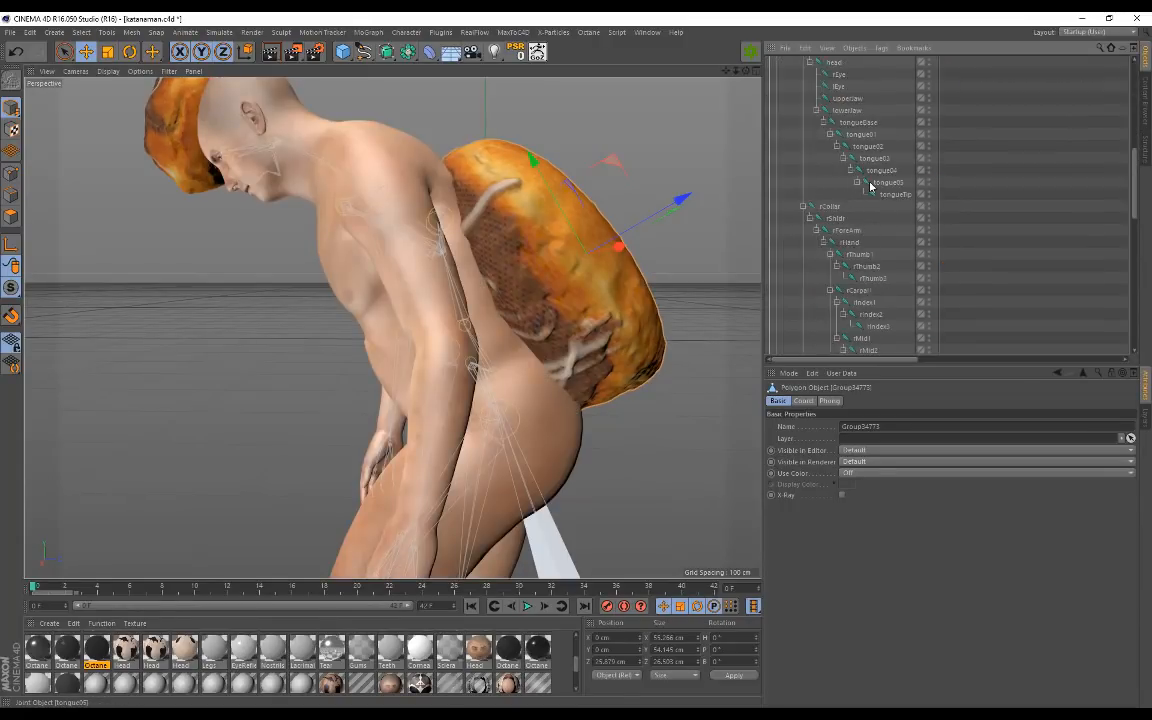
scroll(869, 187, up, 15)
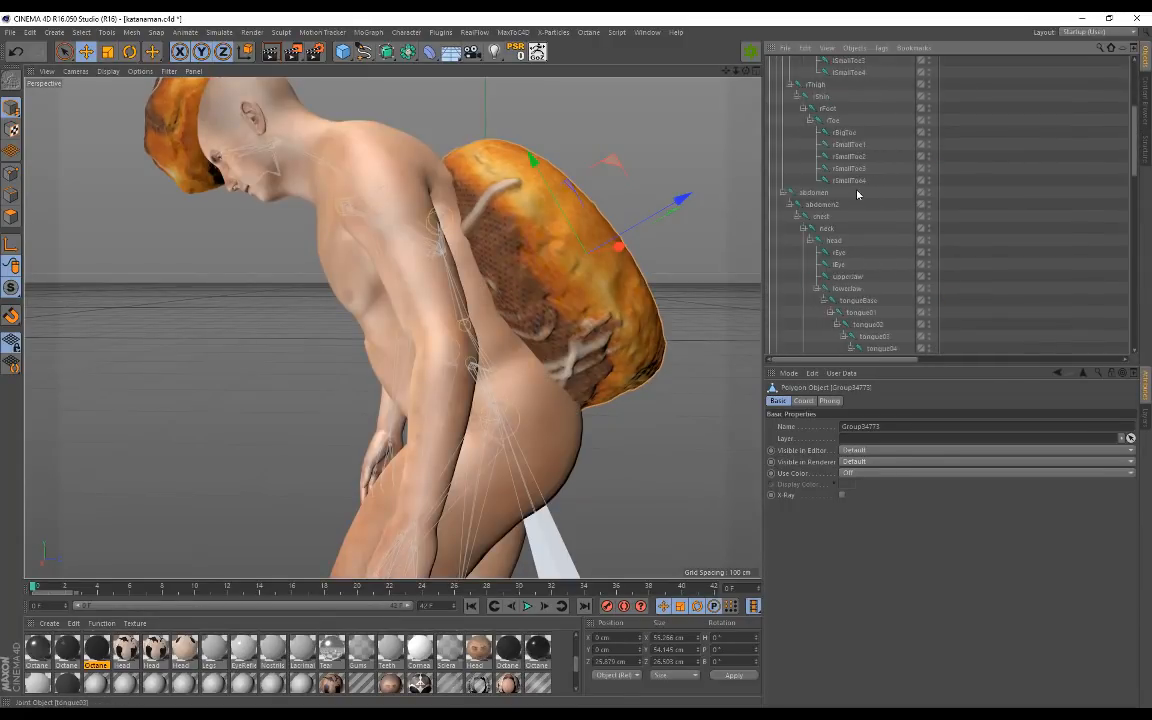
click(929, 64)
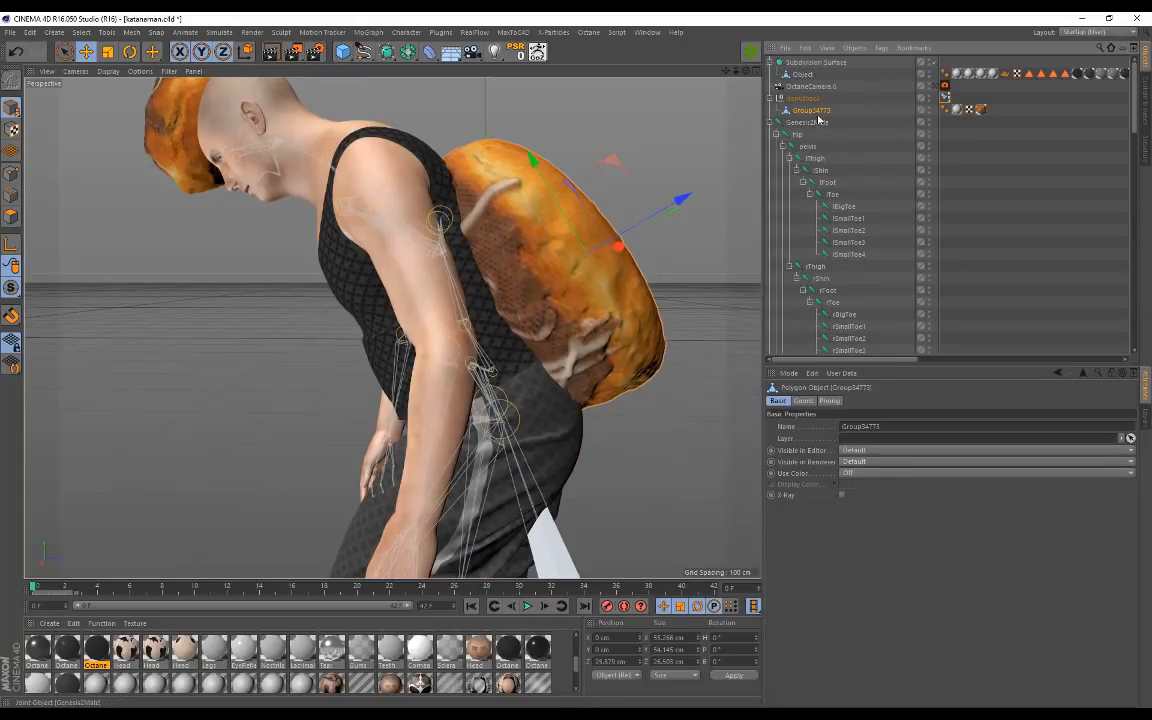
Step: Move the donut about 11 cm along Z and onto the figure's back, raising it slightly
alt+middle_drag(585, 155, 517, 189)
drag(591, 246, 573, 186)
key(r)
key(e)
drag(470, 305, 368, 361)
drag(509, 419, 482, 373)
alt+drag(553, 225, 601, 261)
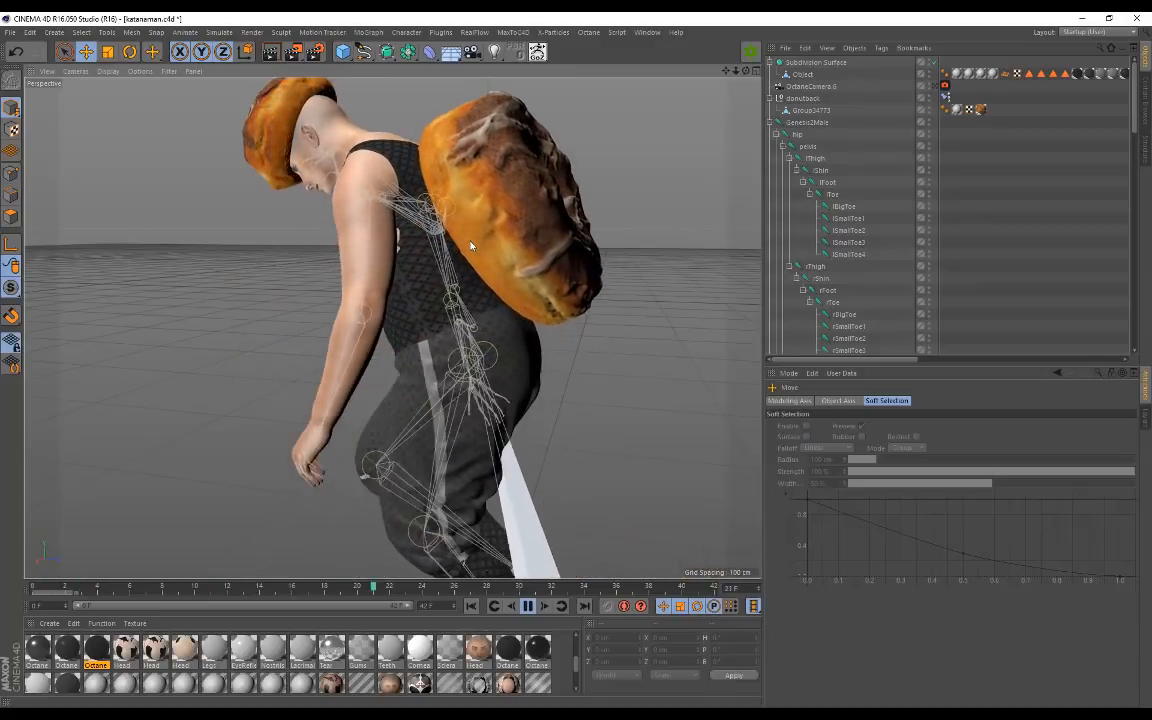
Step: Pause and replay the walk, orbiting around the figure to check the backpack donut
click(530, 607)
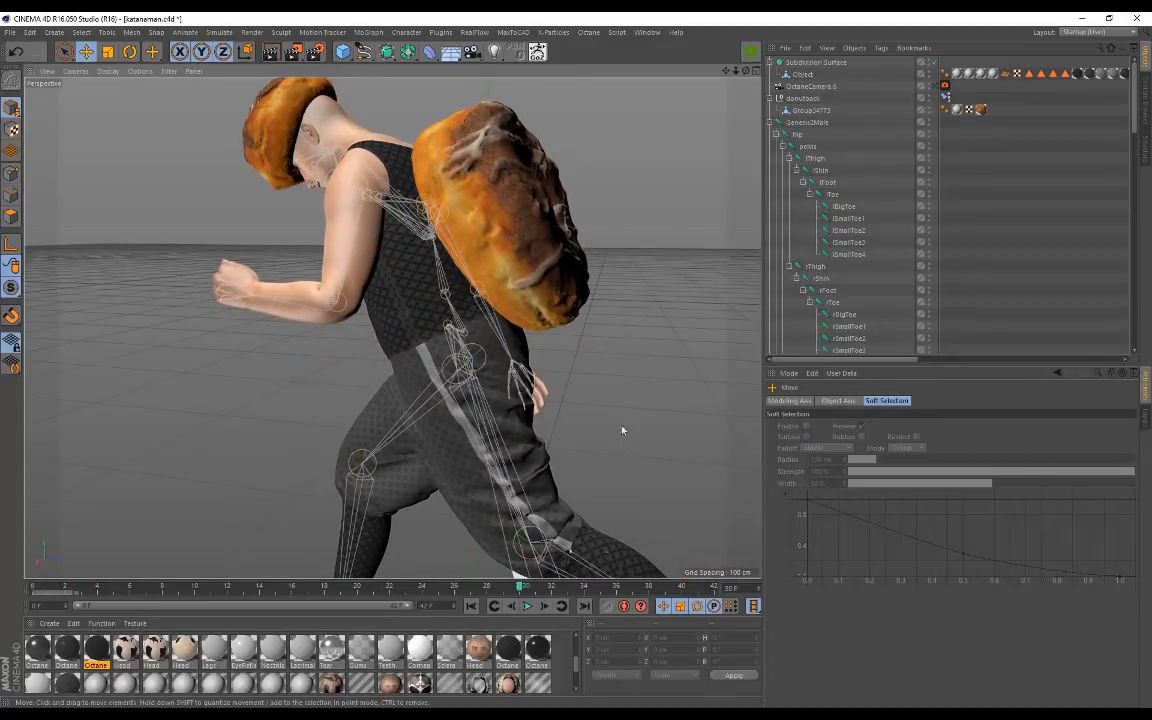
scroll(613, 283, up, 4)
alt+drag(612, 280, 529, 301)
scroll(529, 301, down, 3)
alt+drag(361, 256, 545, 265)
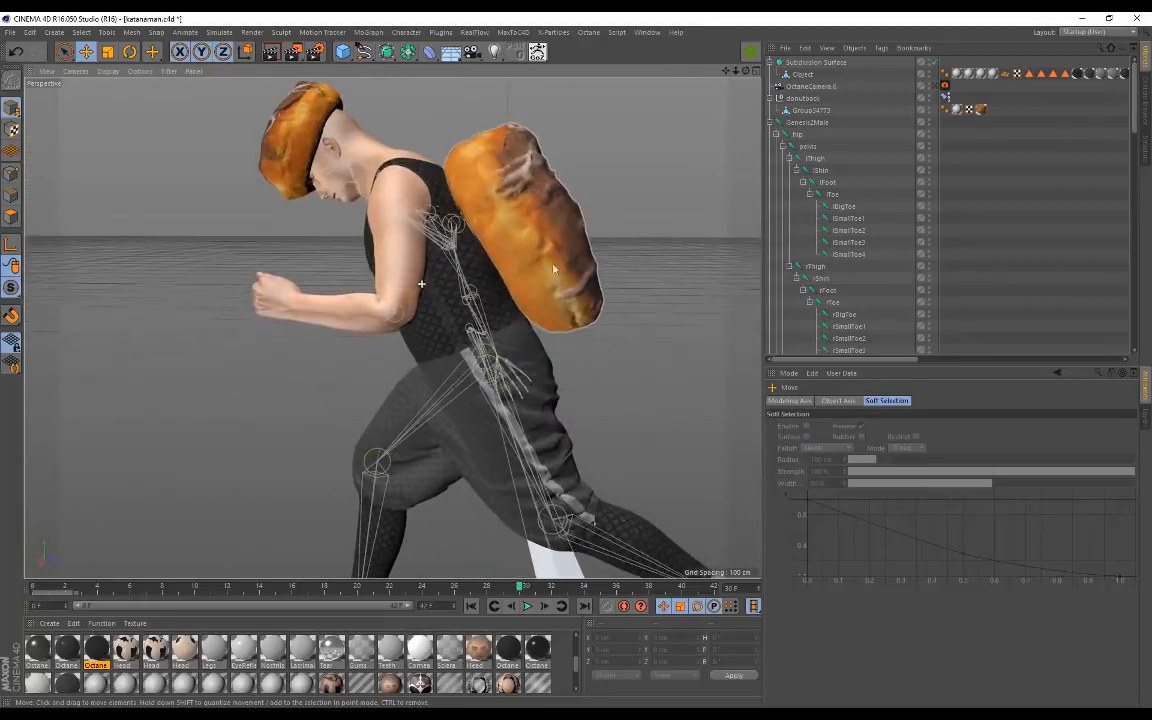
click(530, 608)
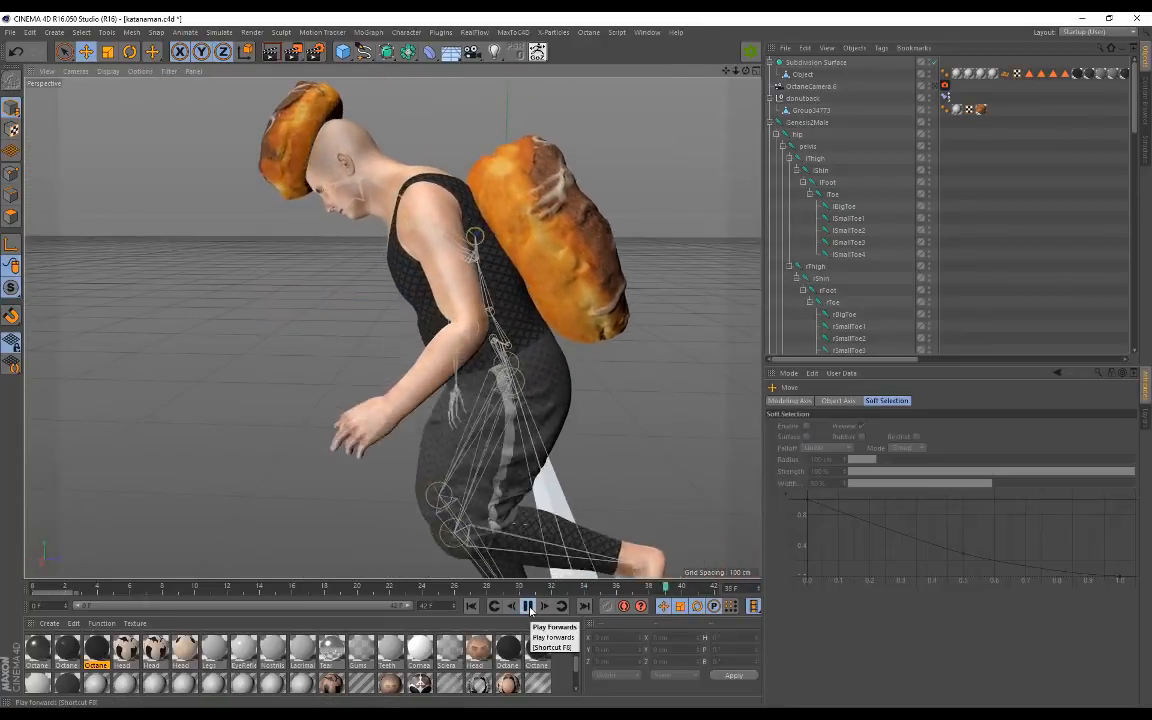
click(528, 607)
alt+drag(592, 373, 184, 201)
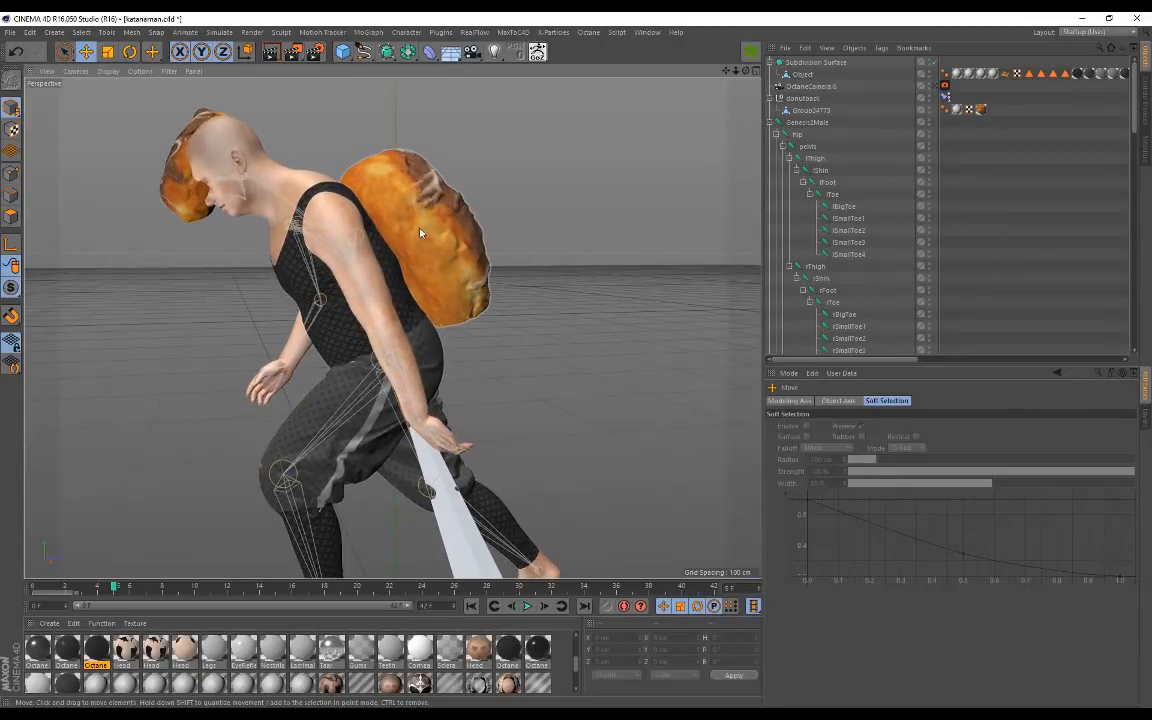
Step: Raise backpack donut Group34773 slightly on Y and tilt it to about 173.8° pitch
click(462, 294)
drag(441, 352, 433, 340)
alt+drag(462, 292, 484, 334)
key(r)
drag(449, 284, 441, 292)
alt+drag(509, 321, 480, 362)
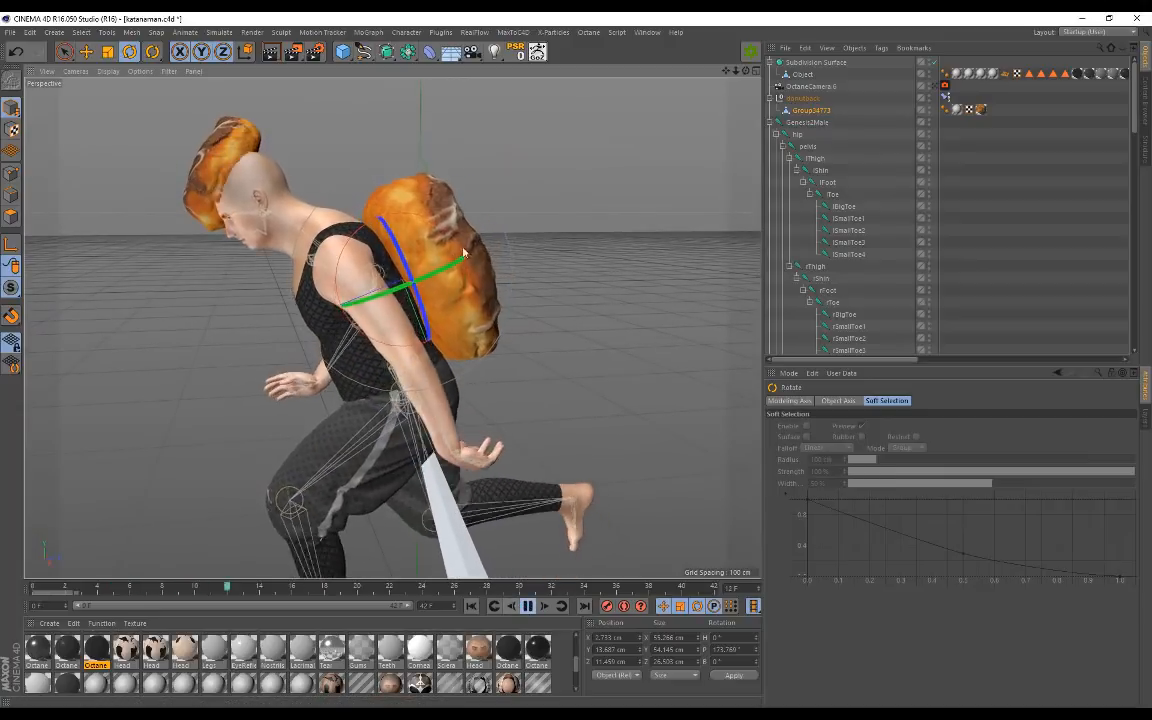
Step: Stop playback at frame 32, select the head donut, and rewind to frame 0
click(529, 607)
alt+middle_drag(471, 352, 551, 346)
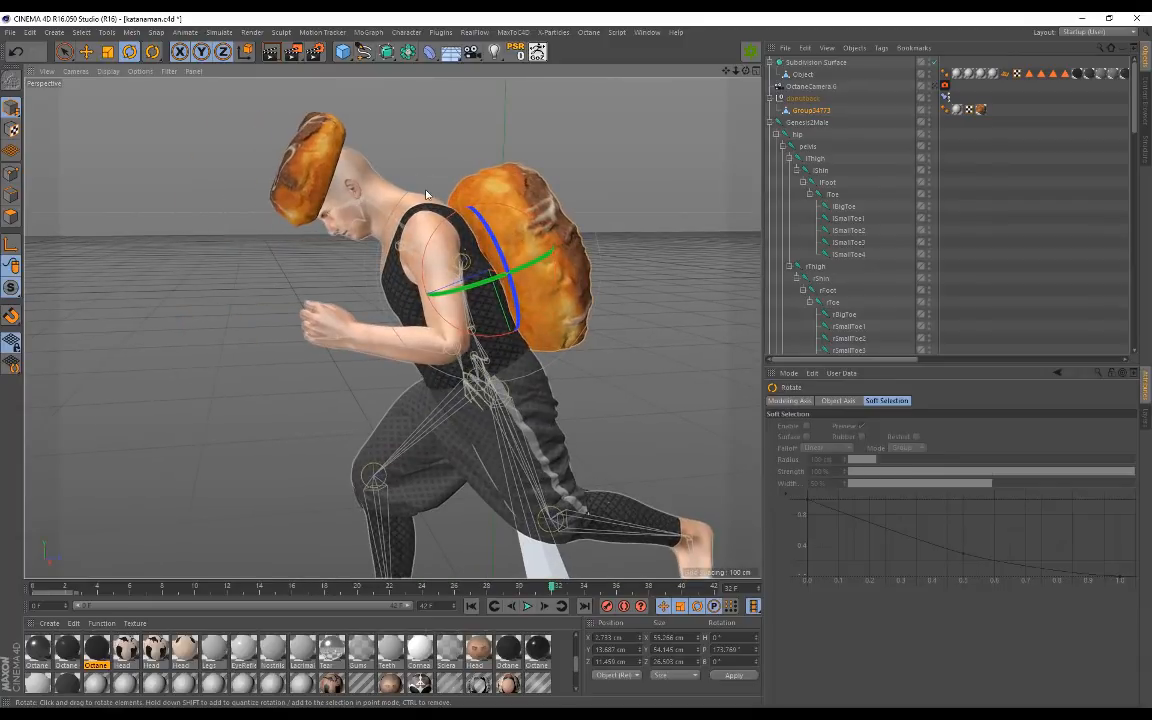
click(309, 172)
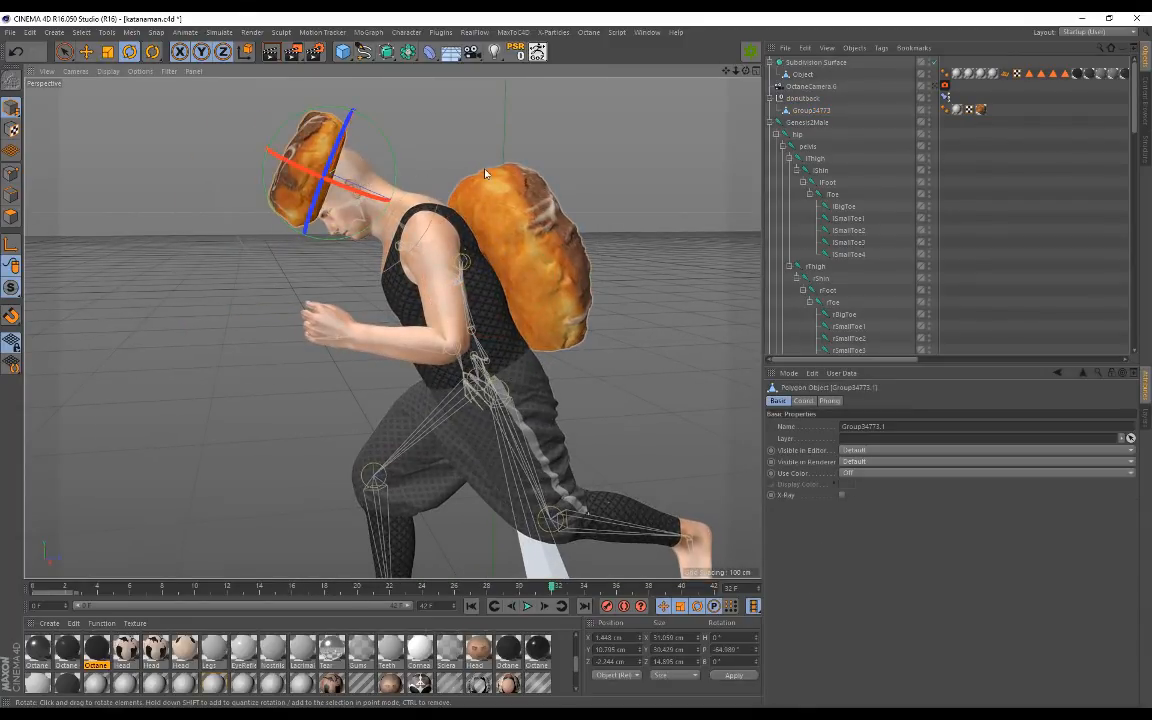
drag(554, 588, 33, 588)
alt+drag(391, 328, 429, 324)
alt+middle_drag(555, 277, 521, 284)
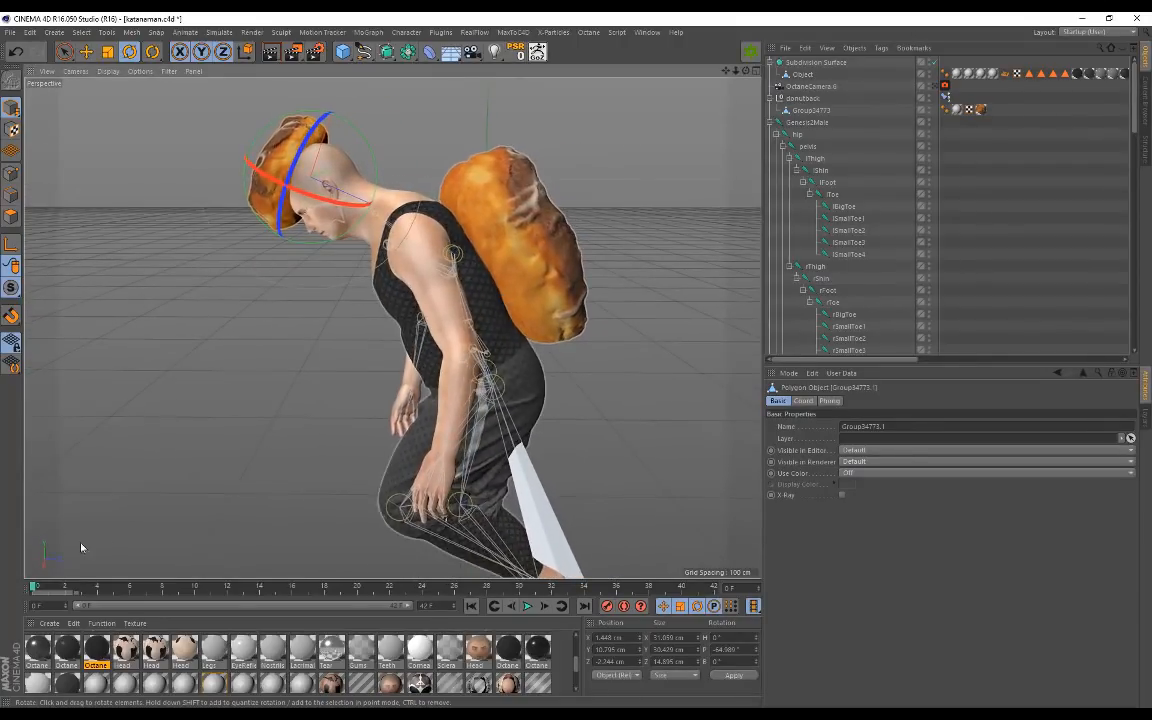
drag(32, 590, 3, 592)
Step: Orbit around the character's back and select the backpack donut to inspect its fit
alt+drag(352, 312, 404, 311)
click(400, 317)
alt+drag(168, 301, 400, 345)
click(650, 348)
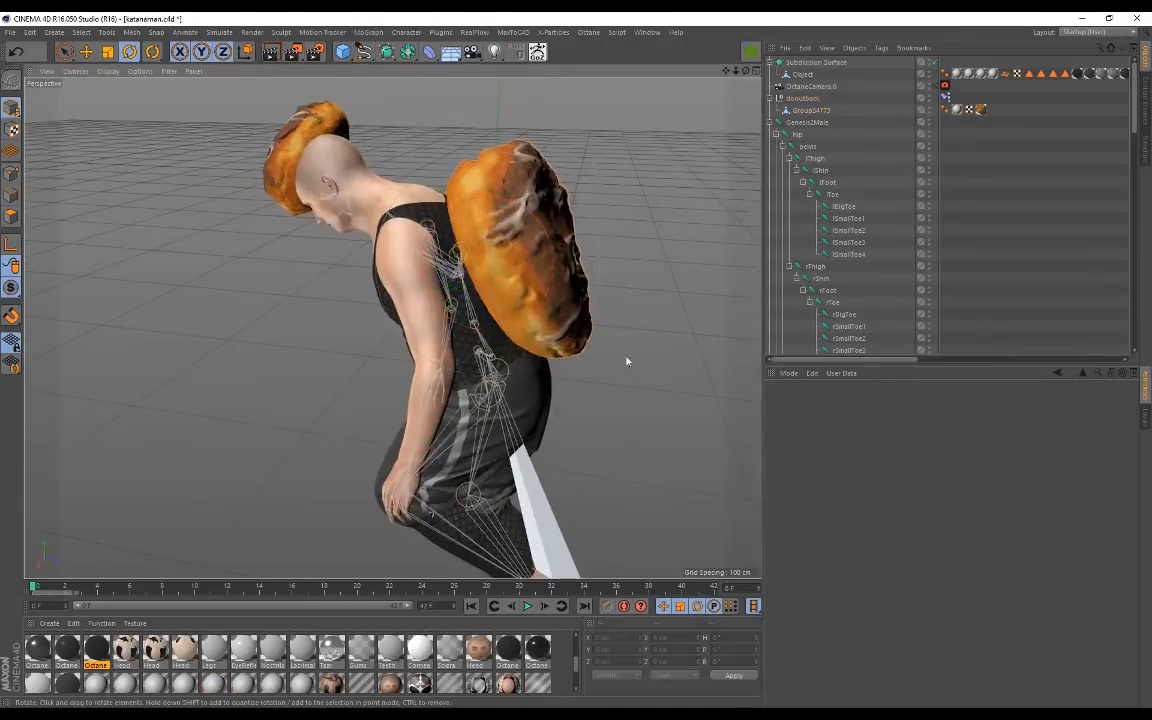
alt+drag(630, 360, 438, 391)
click(517, 387)
key(e)
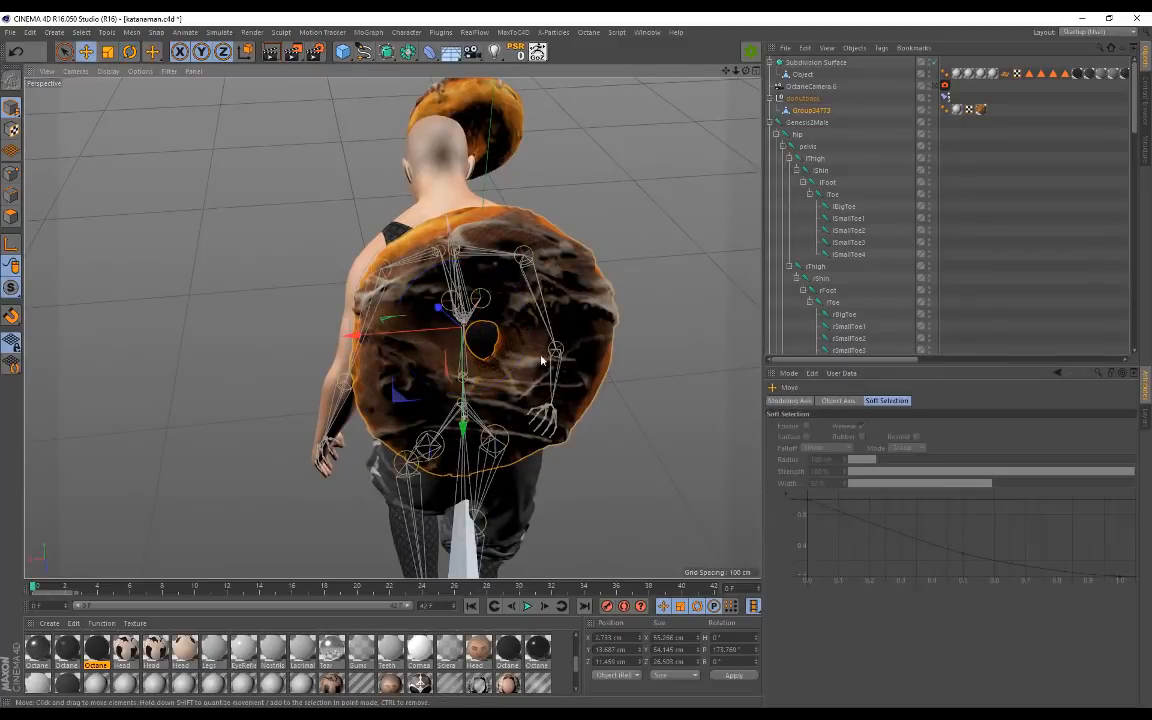
alt+drag(199, 296, 240, 300)
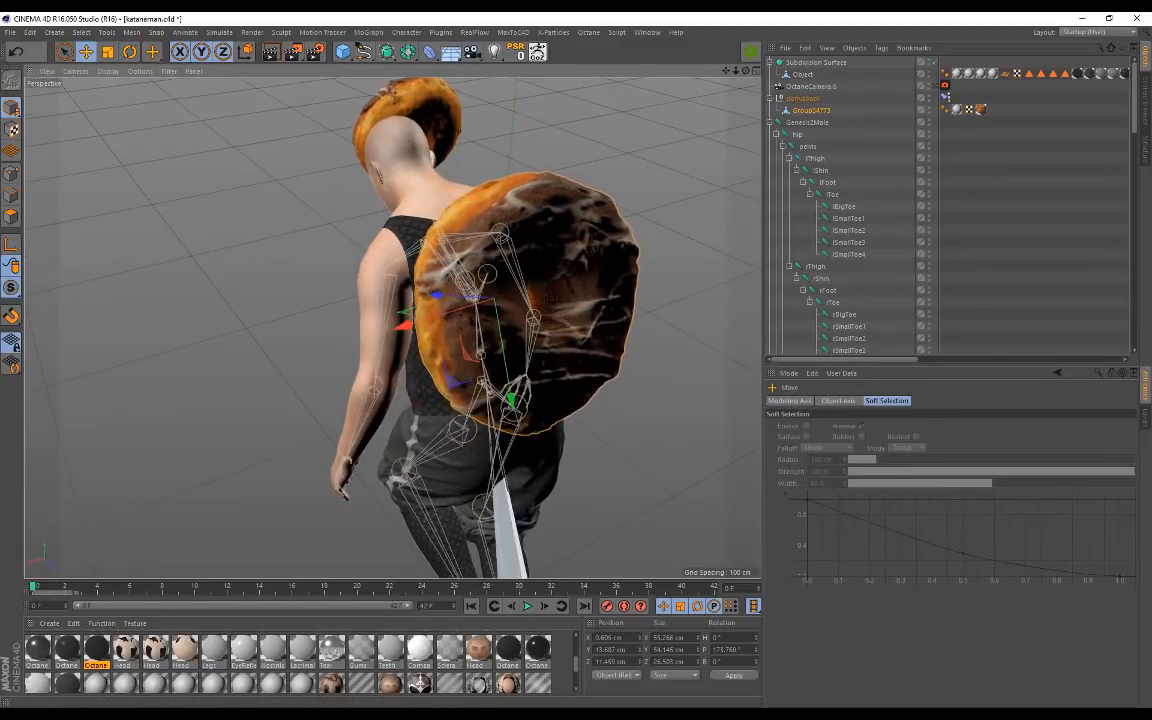
drag(34, 590, 293, 588)
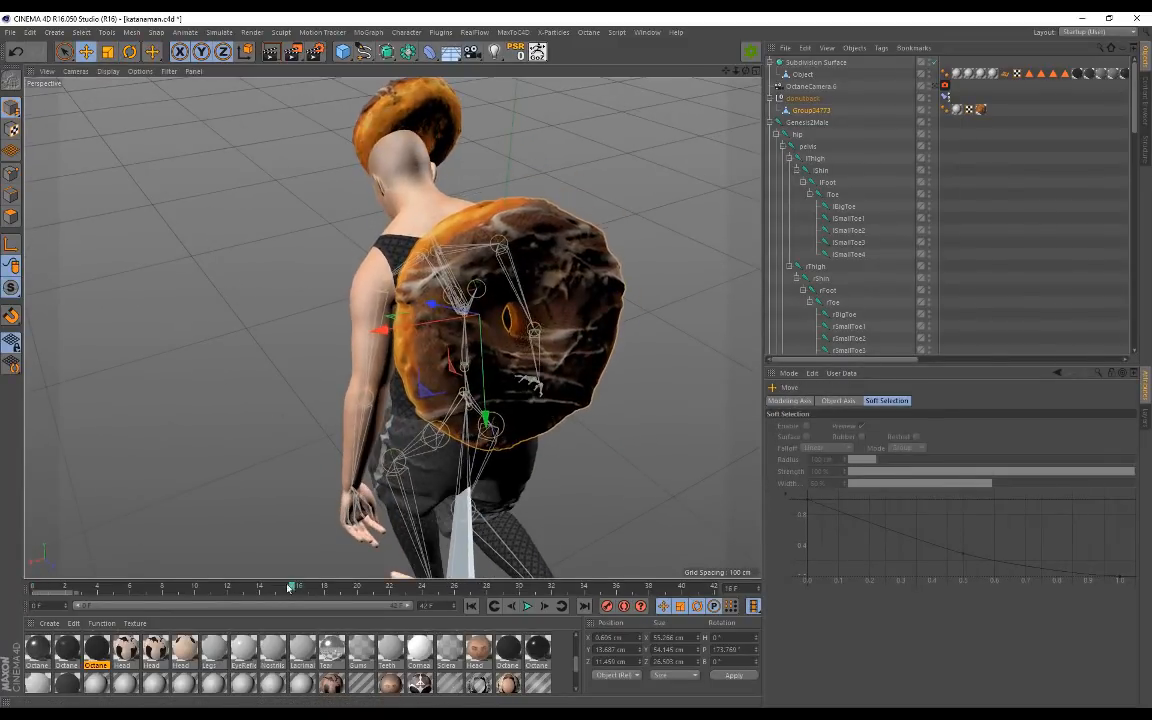
alt+drag(220, 392, 255, 370)
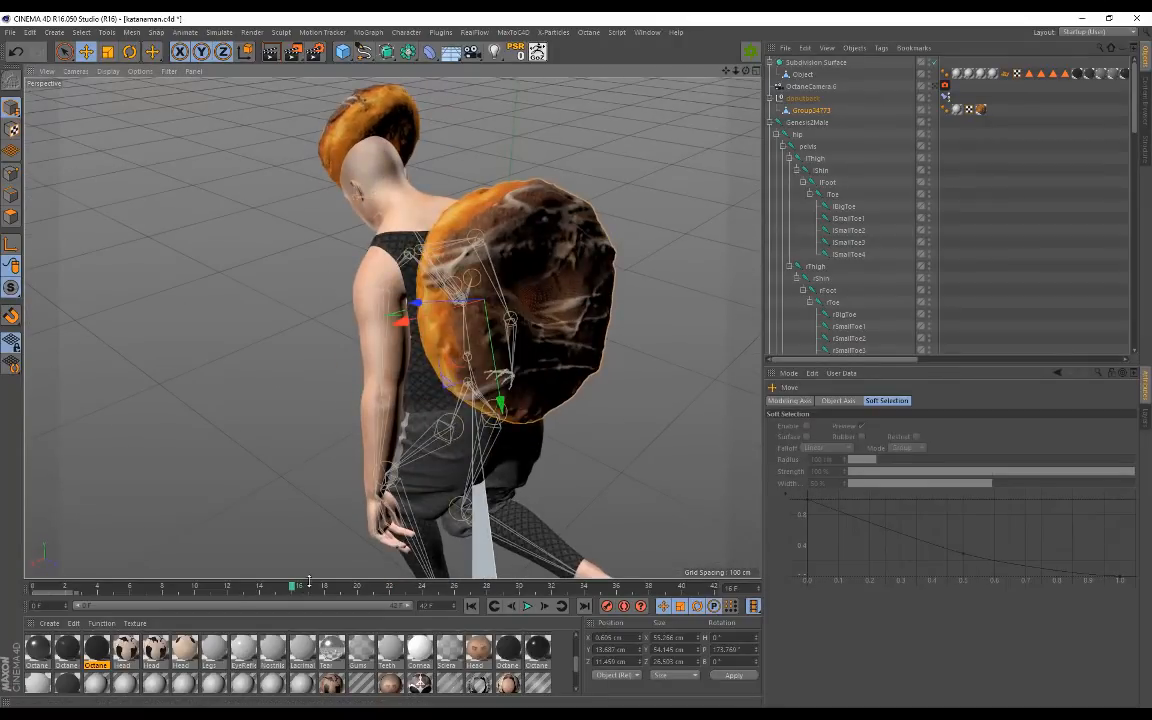
drag(294, 590, 34, 589)
alt+drag(278, 419, 276, 362)
Step: Add a Constraint character tag to the DONUThead null holding the head donut
click(299, 214)
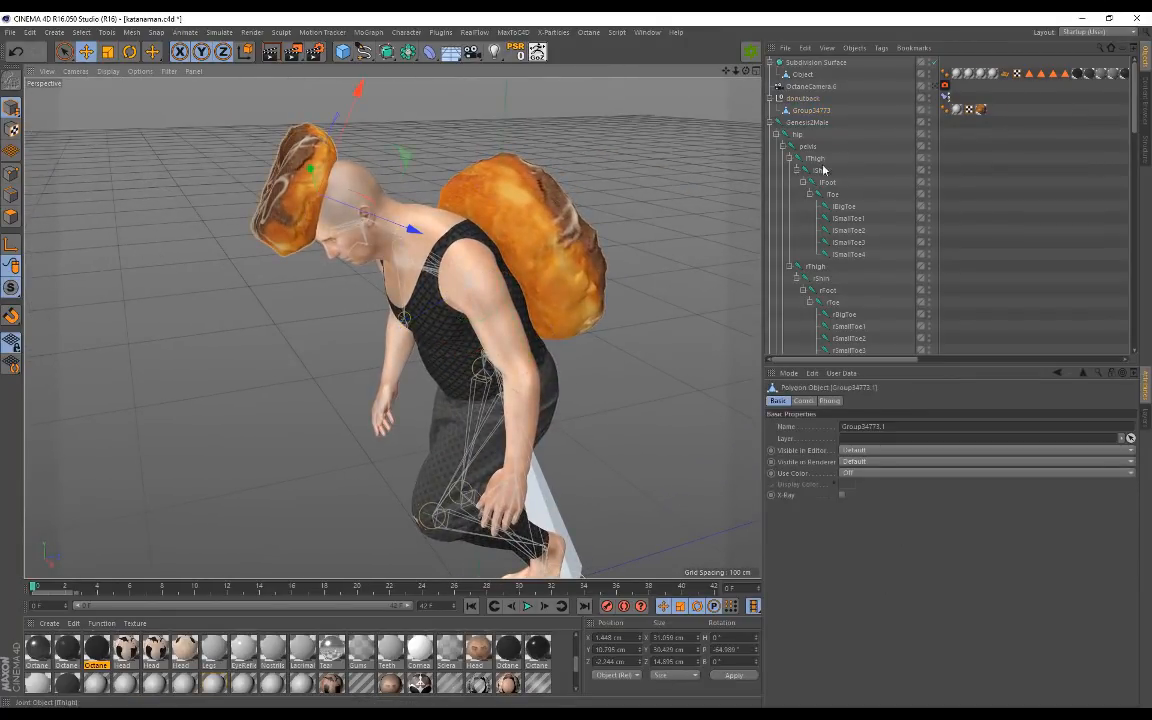
scroll(820, 121, down, 10)
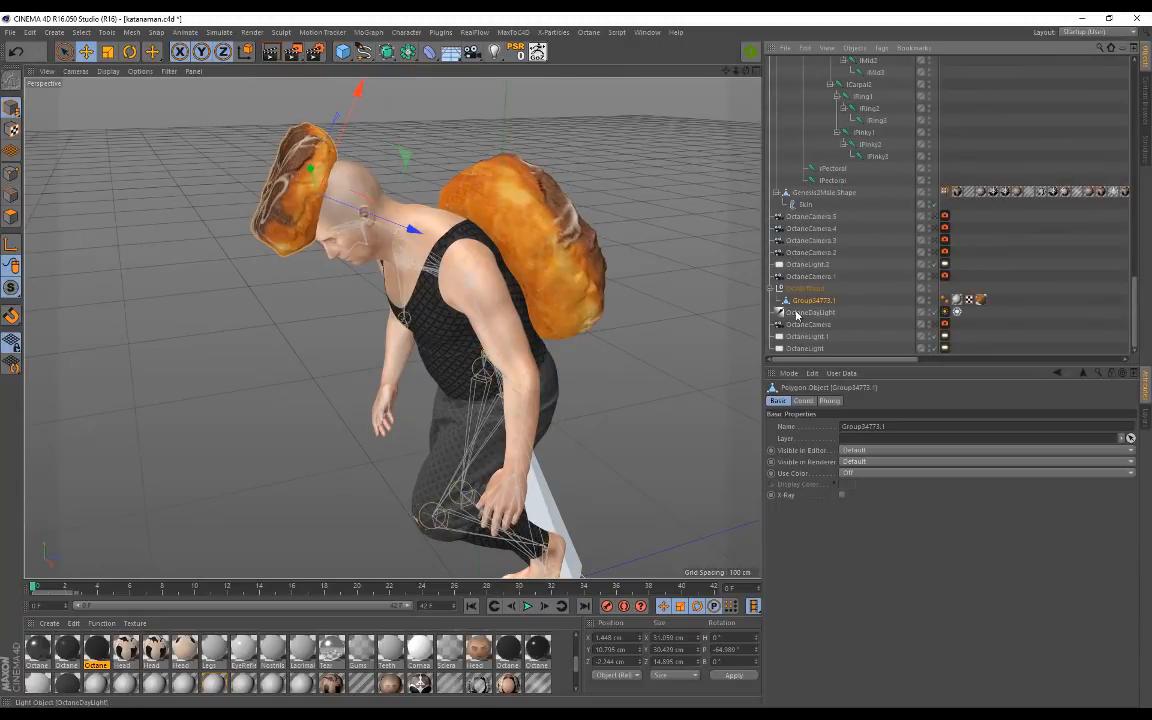
click(808, 290)
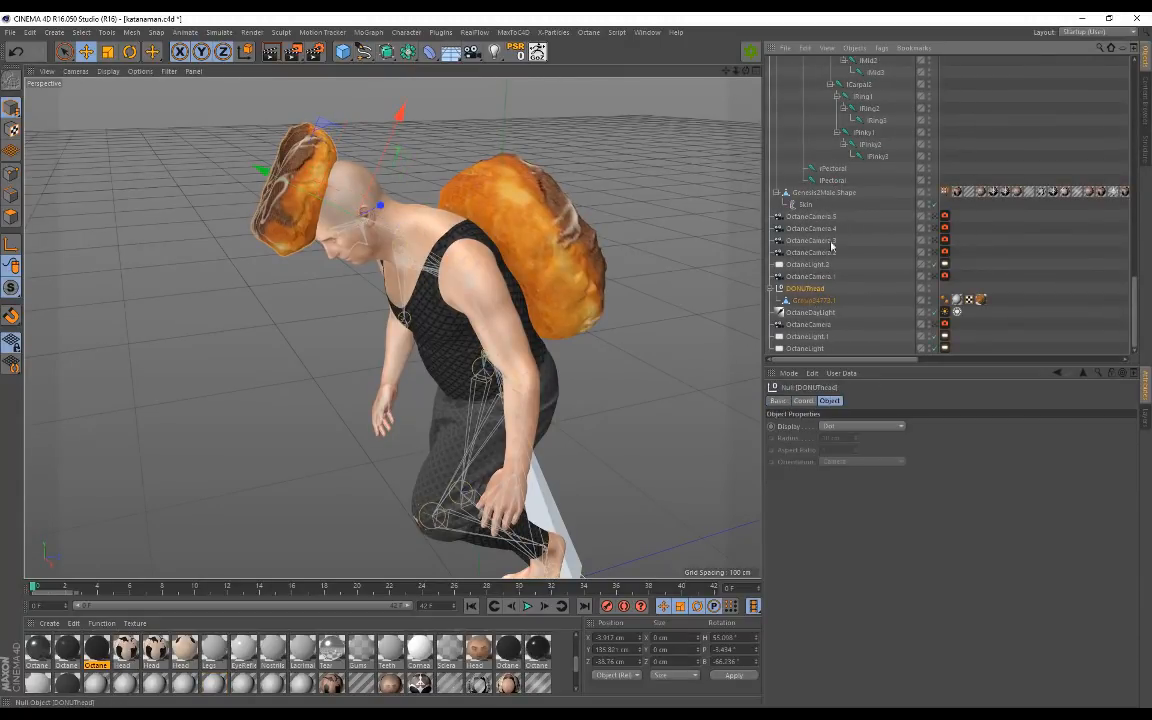
click(881, 48)
mouse_move(946, 92)
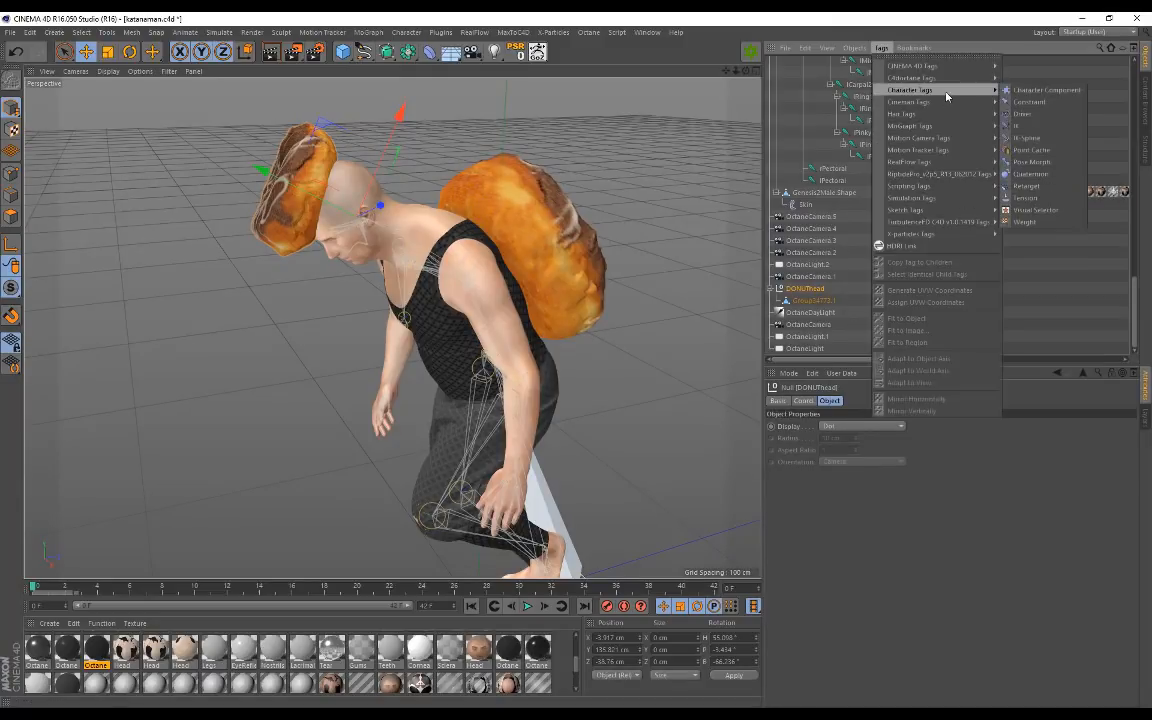
click(1031, 102)
Step: Set the constraint priority to Generators, enable PSR, and move DONUThead above Genesis2Male
click(836, 440)
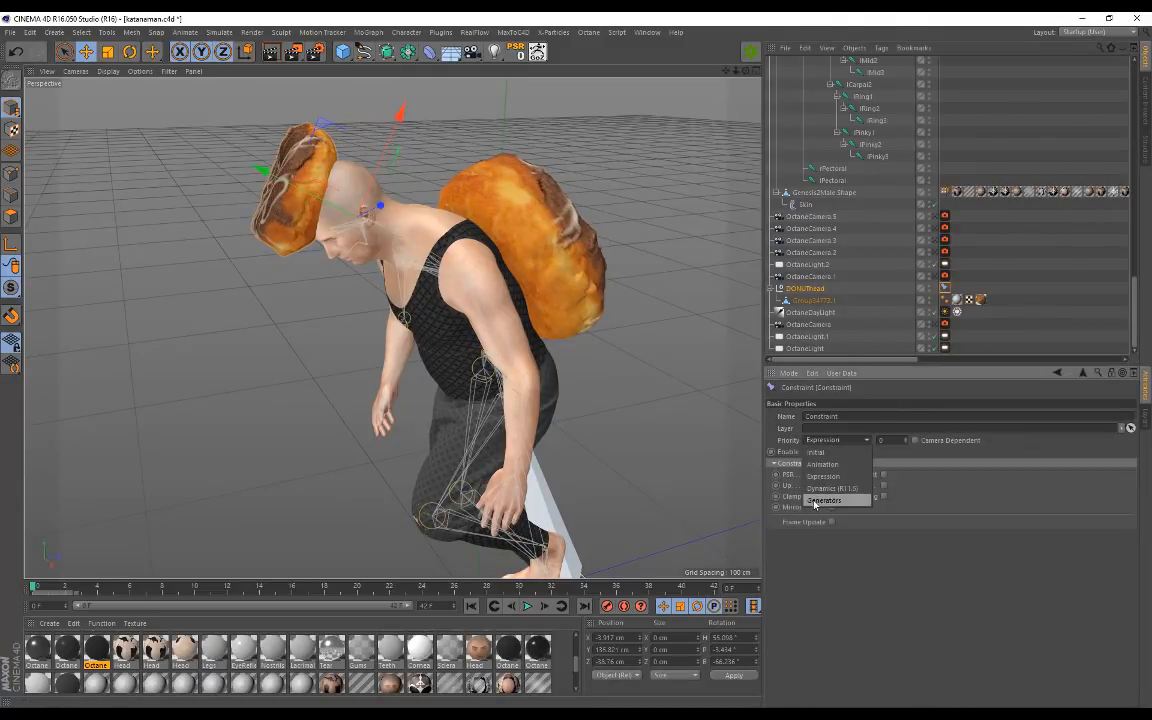
click(822, 500)
click(830, 475)
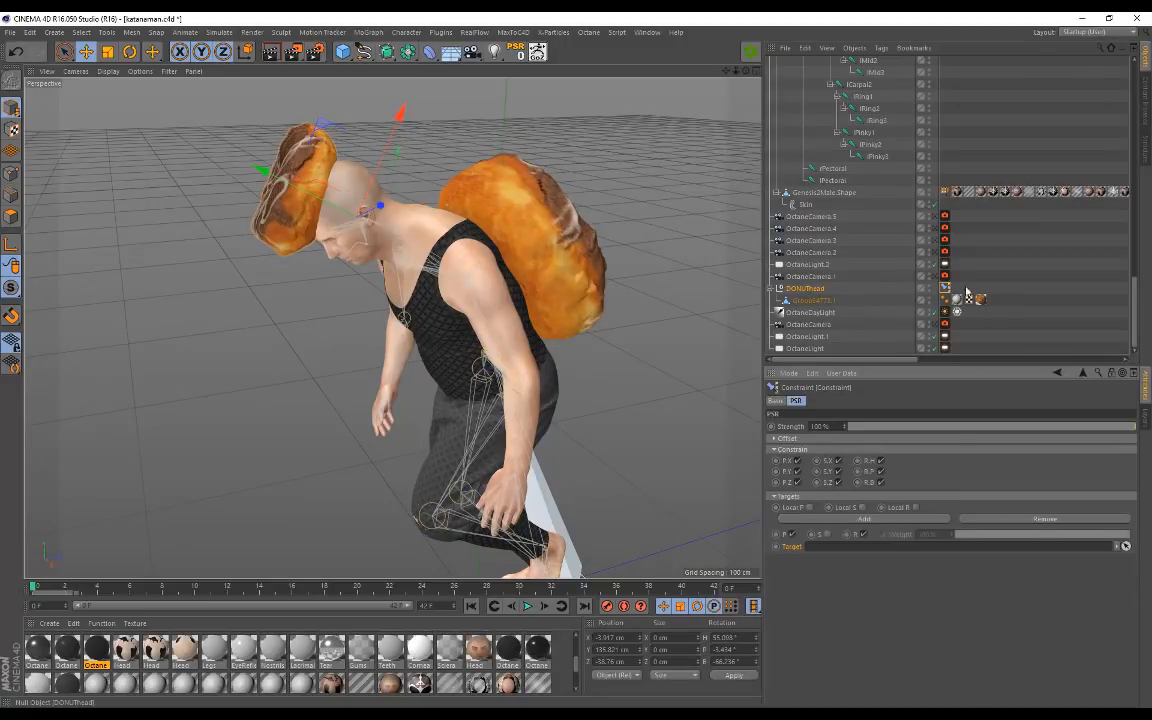
drag(805, 288, 803, 108)
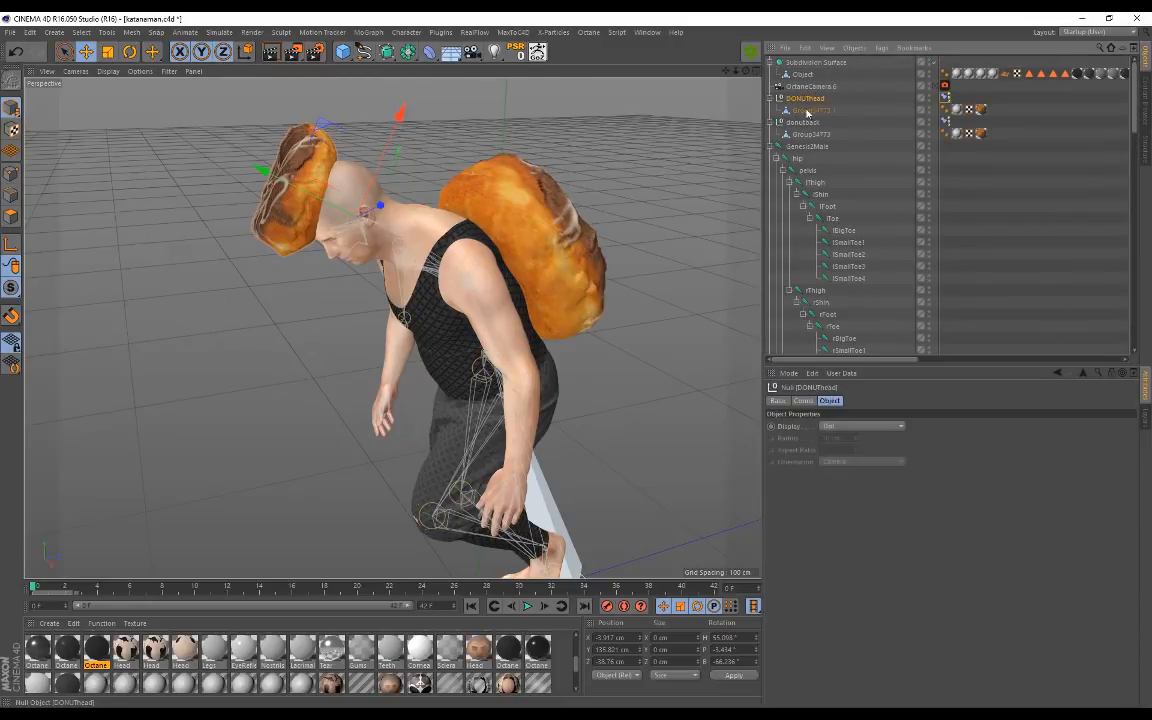
Step: Hide DONUThead and Genesis2Male.Shape, then select the lEye joint inside the head
click(930, 97)
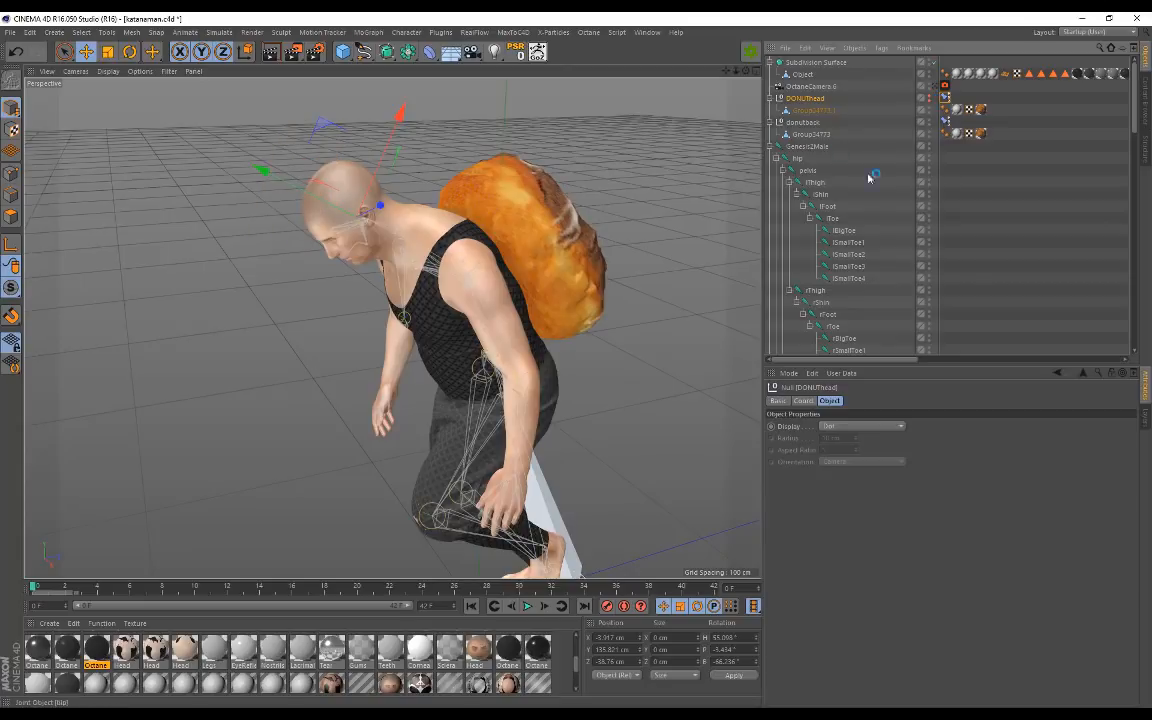
scroll(862, 160, down, 15)
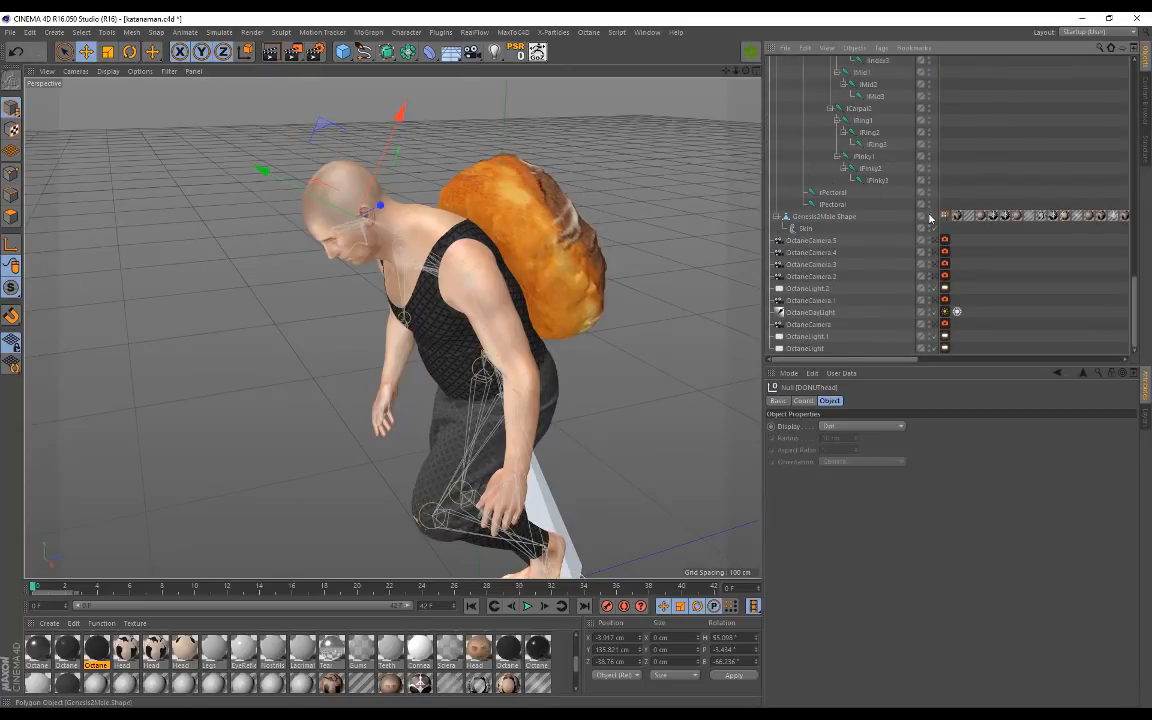
click(929, 216)
alt+drag(533, 228, 505, 203)
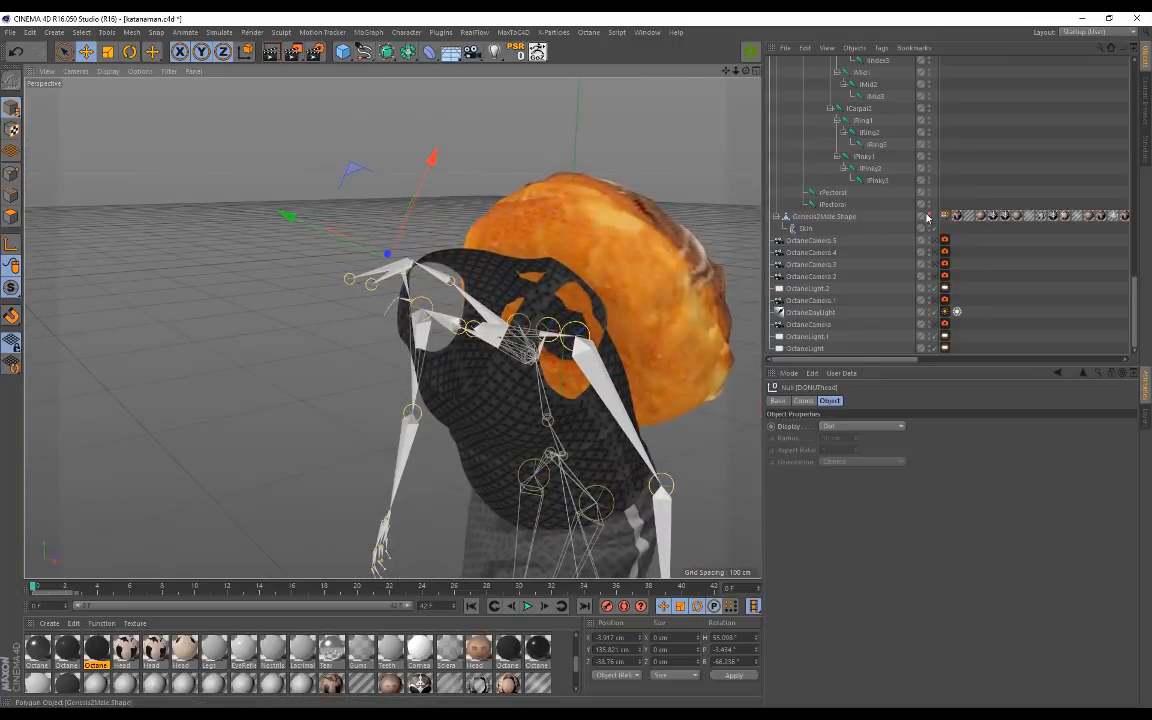
click(374, 291)
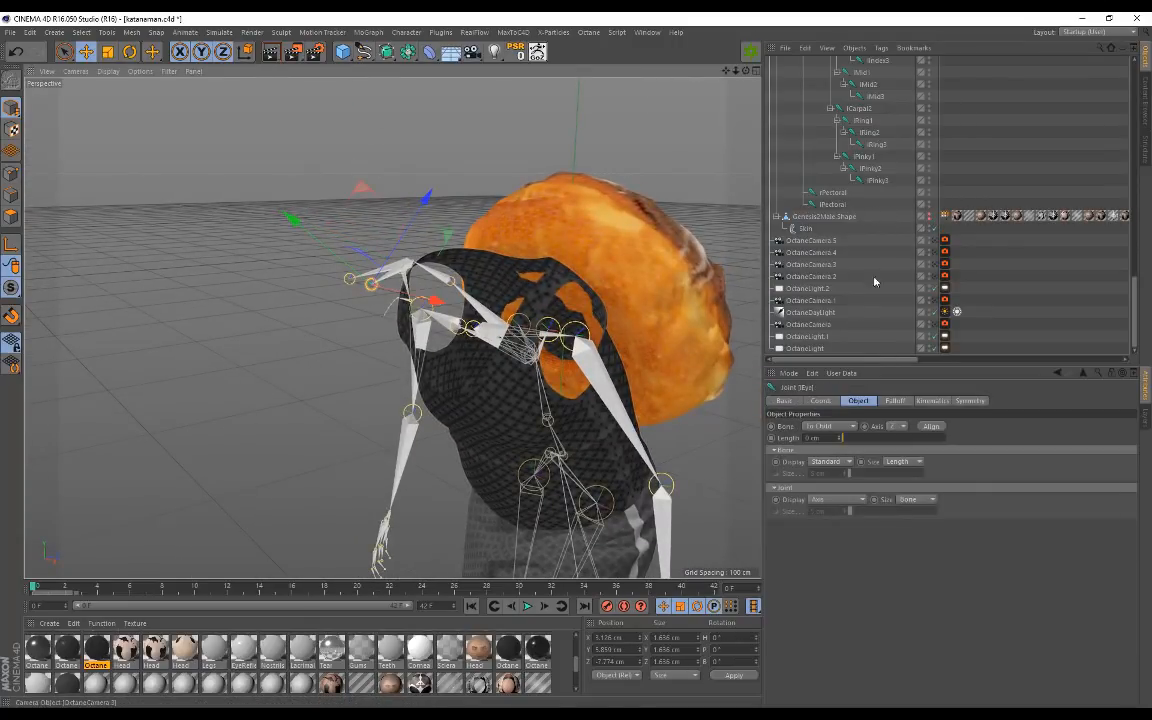
Step: Show the body mesh again and view the head from the side
click(929, 217)
alt+drag(479, 170, 446, 166)
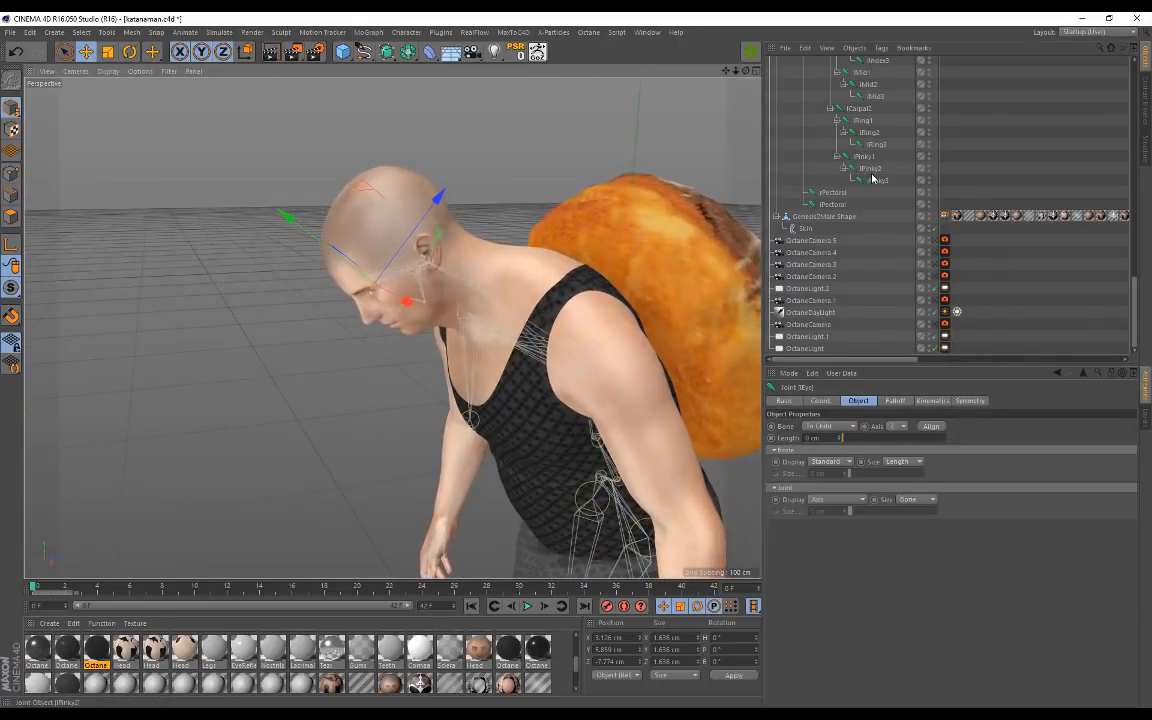
scroll(868, 184, up, 10)
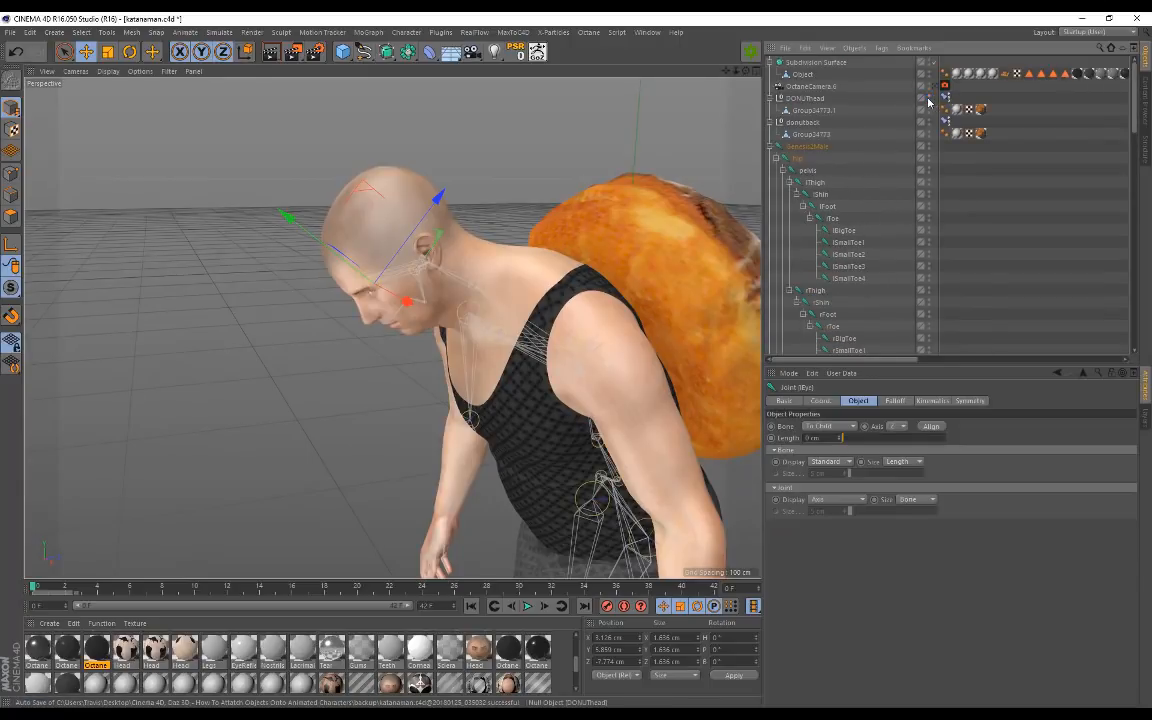
Step: Unhide DONUThead and set the head joint as its Constraint tag's PSR target
click(930, 106)
click(945, 98)
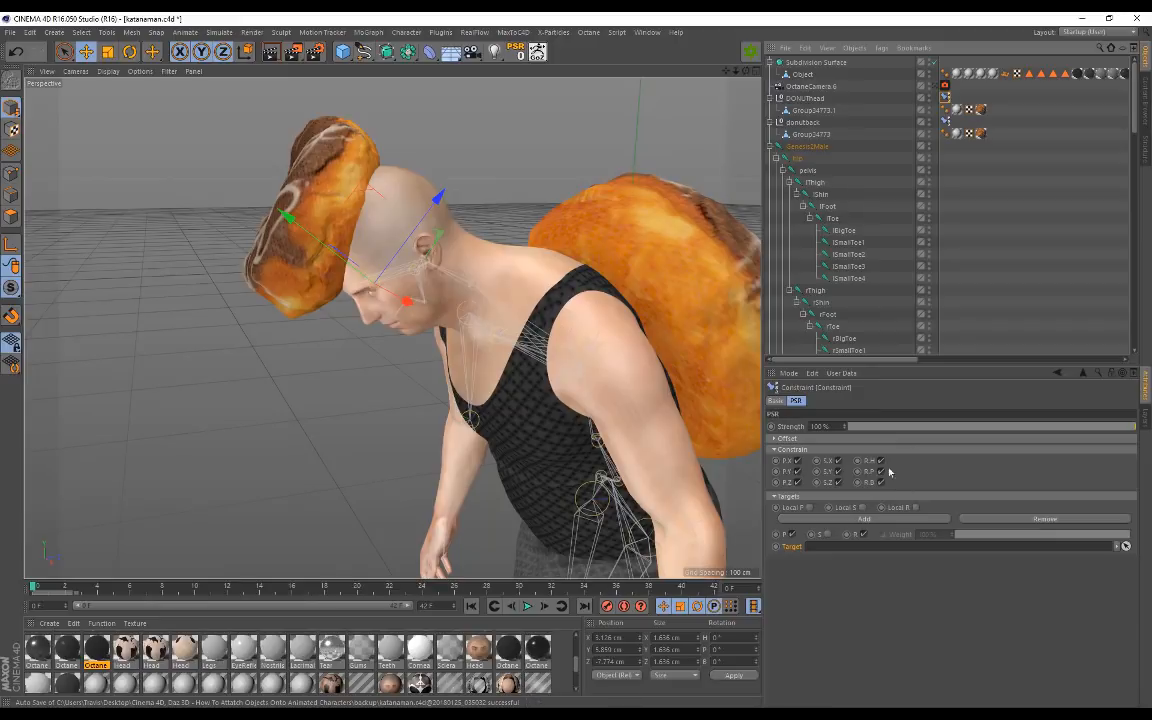
scroll(857, 278, down, 6)
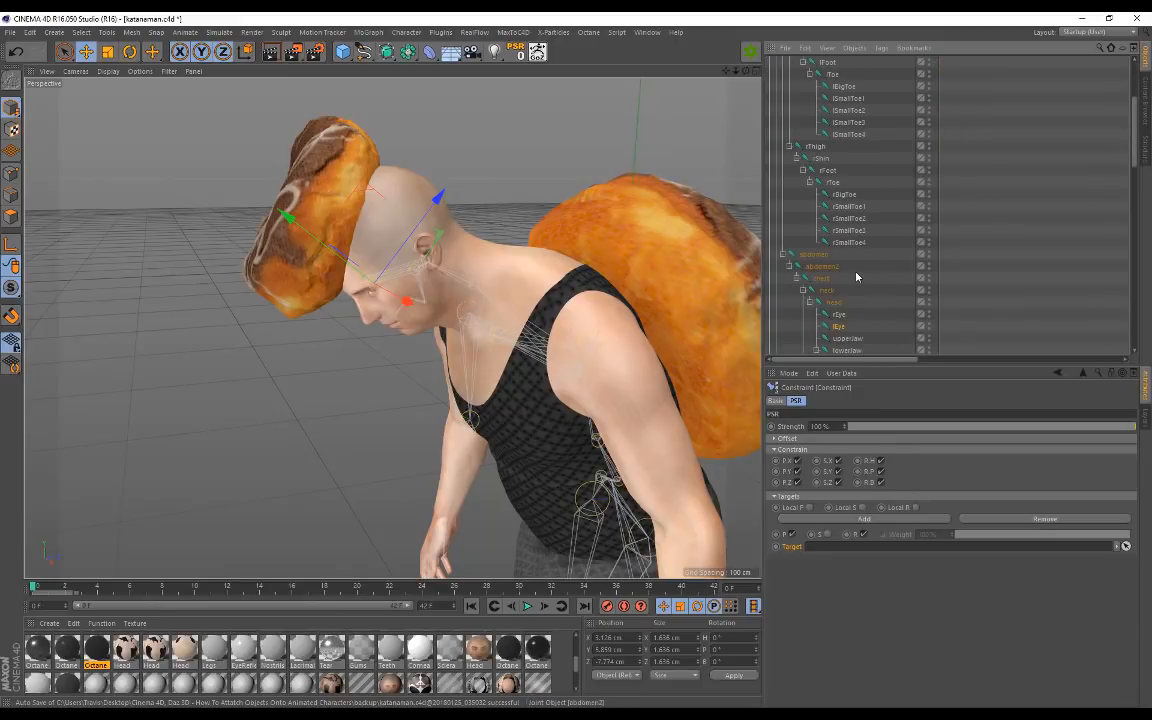
drag(835, 233, 836, 235)
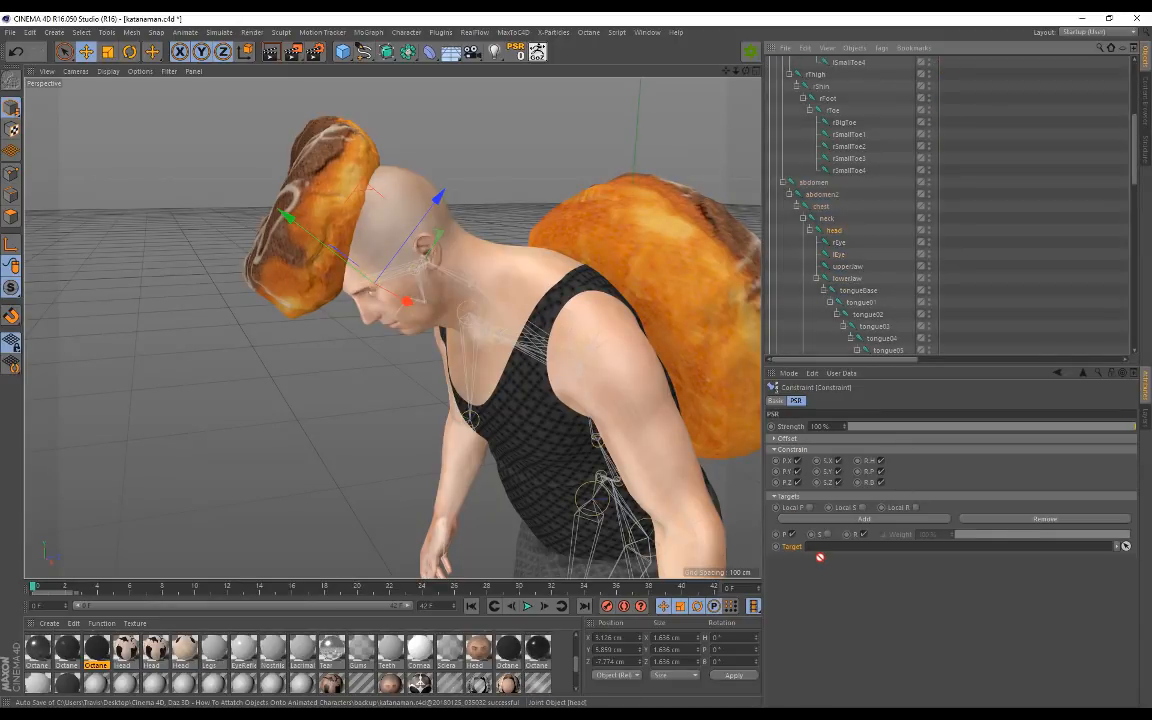
drag(825, 550, 818, 547)
alt+drag(278, 172, 499, 168)
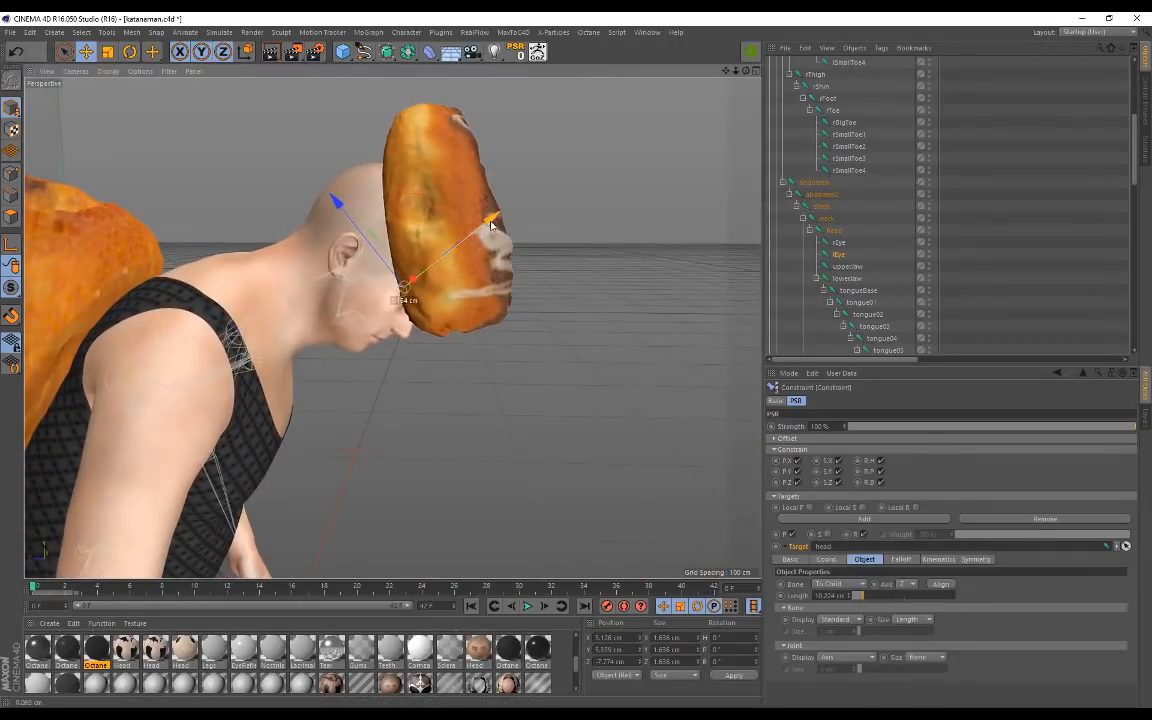
key(ctrl+z)
scroll(889, 136, up, 5)
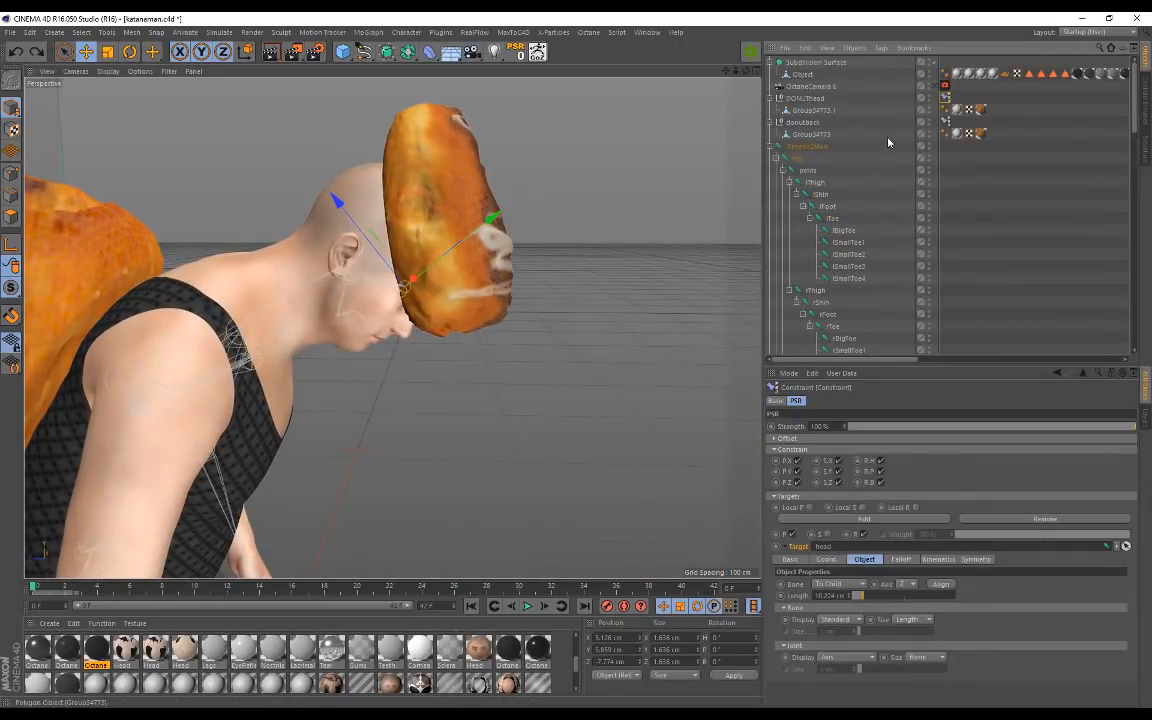
Step: Nudge head donut Group34773.1 slightly along Z and Y to seat it on the head
click(812, 110)
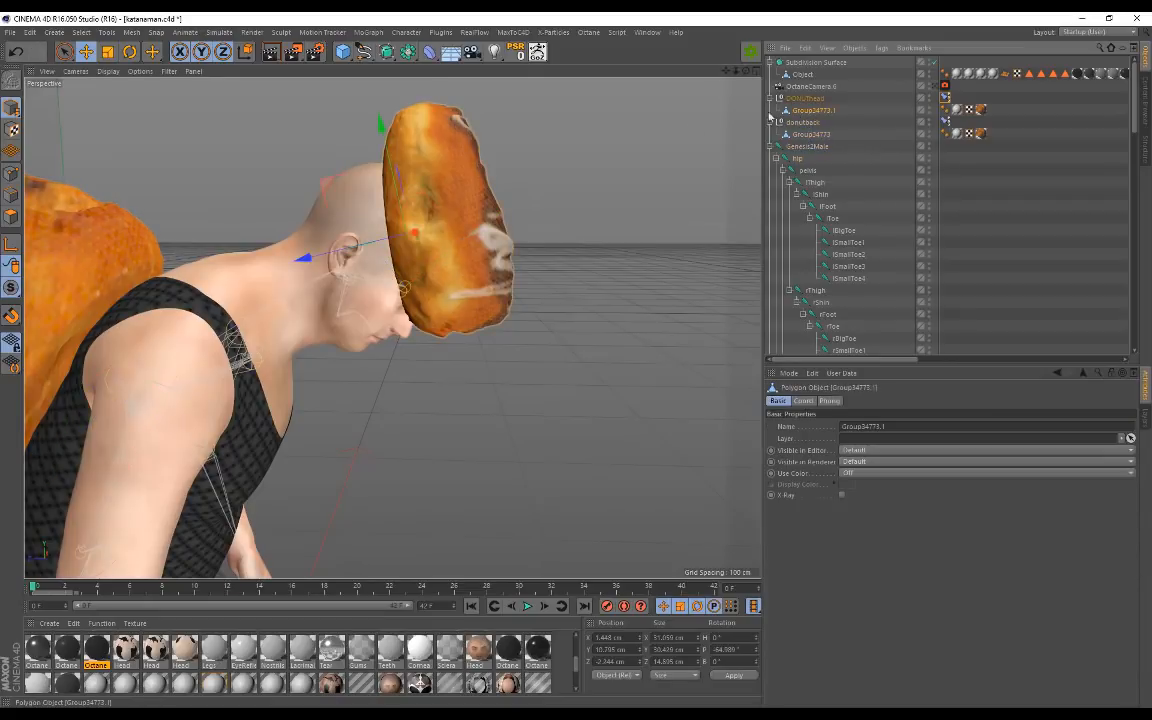
drag(304, 259, 303, 260)
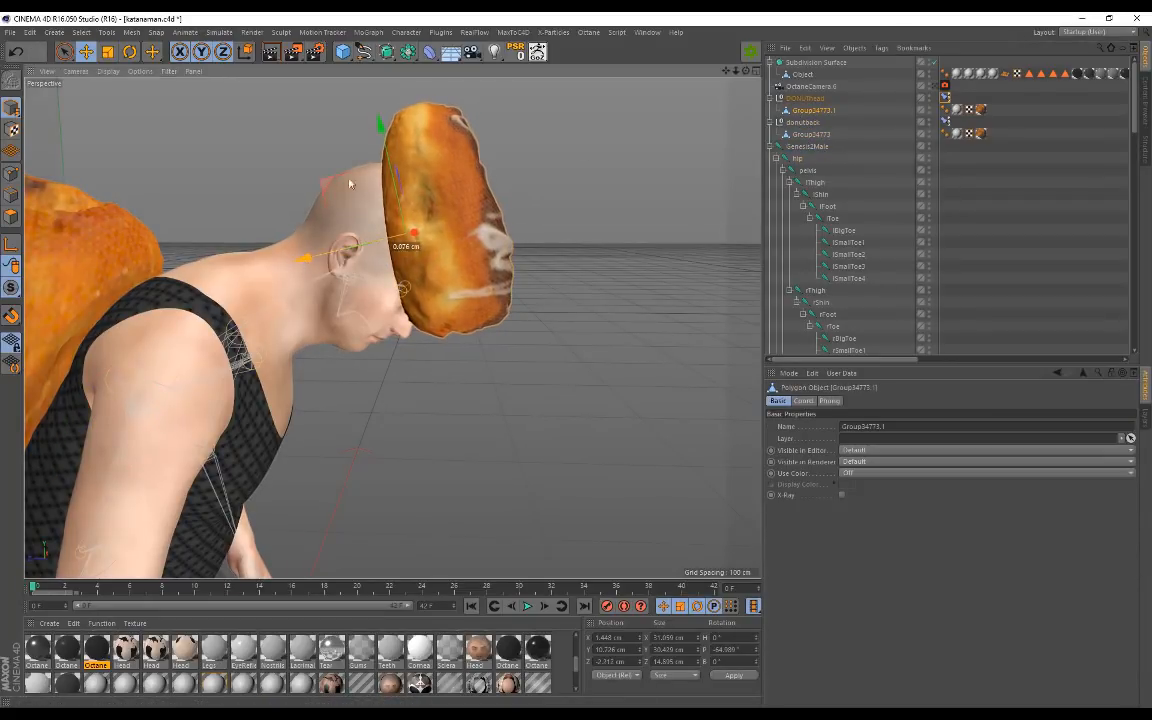
drag(384, 135, 385, 139)
click(553, 241)
alt+drag(553, 241, 420, 320)
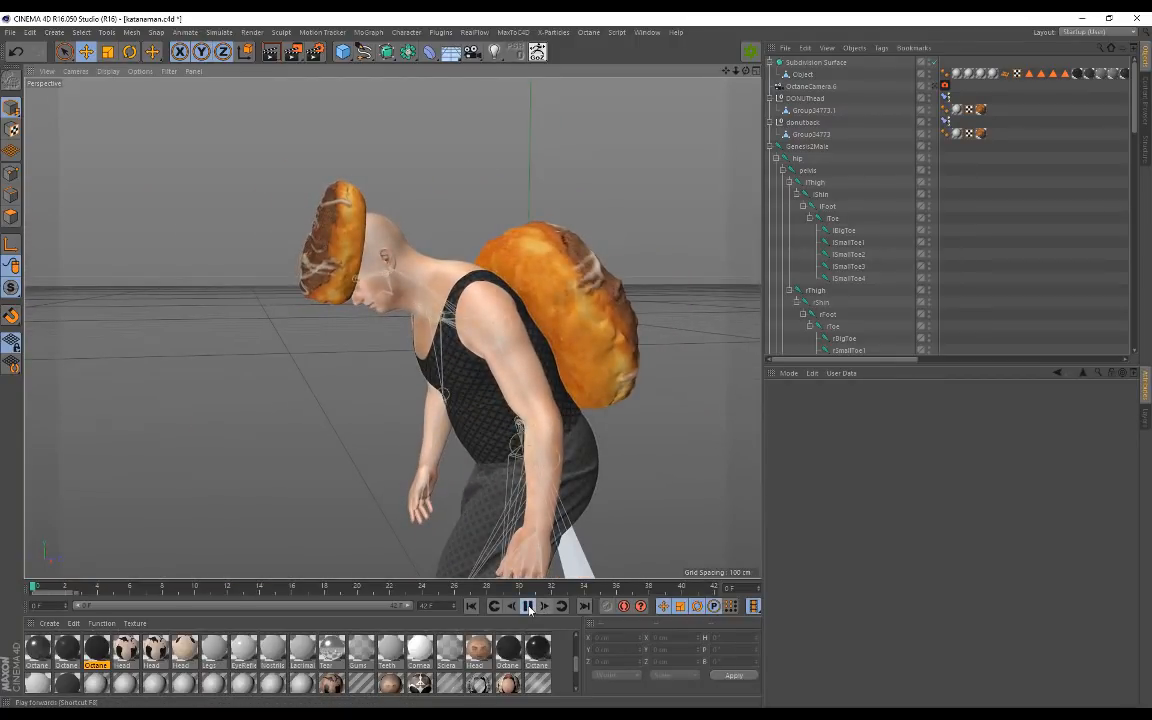
Step: Play the walk, stop near frame 35, and view the character from the front
click(528, 606)
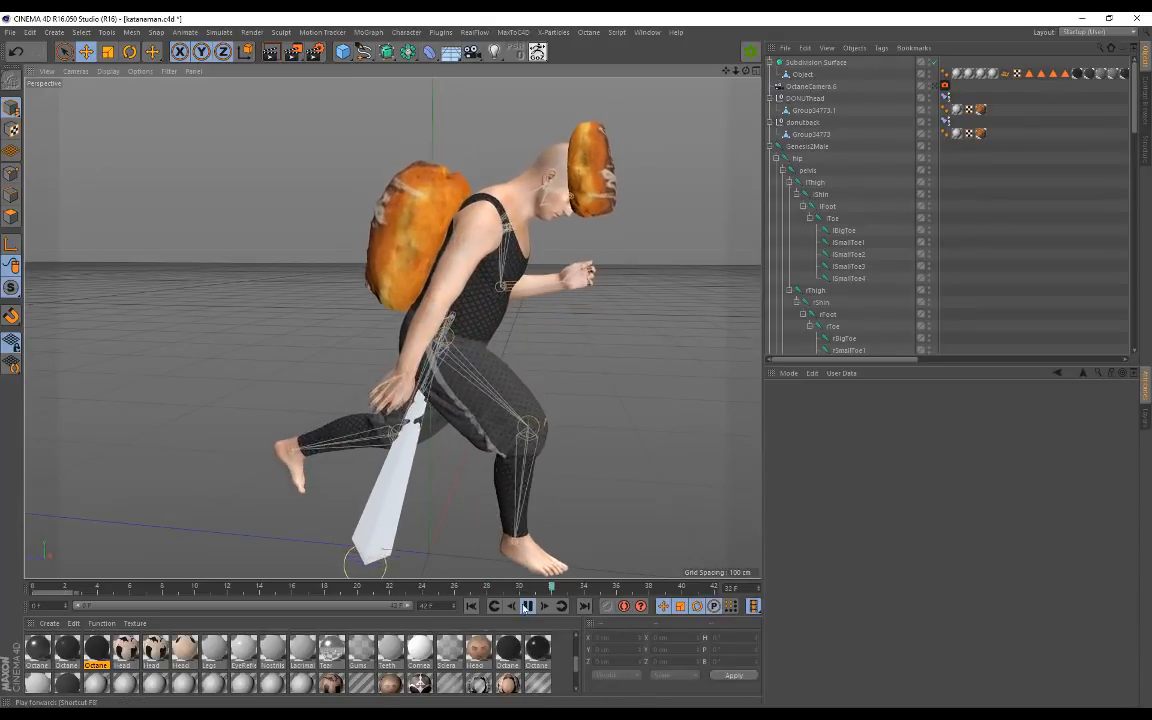
click(531, 609)
alt+drag(584, 384, 384, 325)
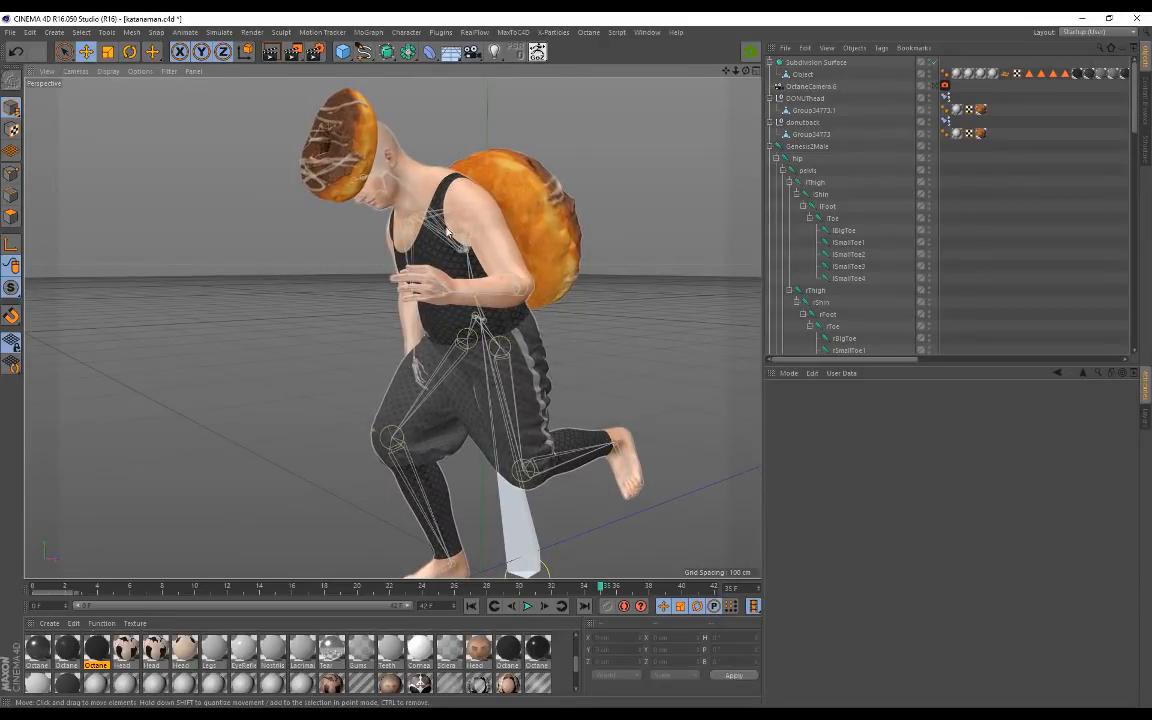
mouse_move(454, 227)
alt+mouse_down()
mouse_move(362, 252)
mouse_move(454, 229)
alt+mouse_up()
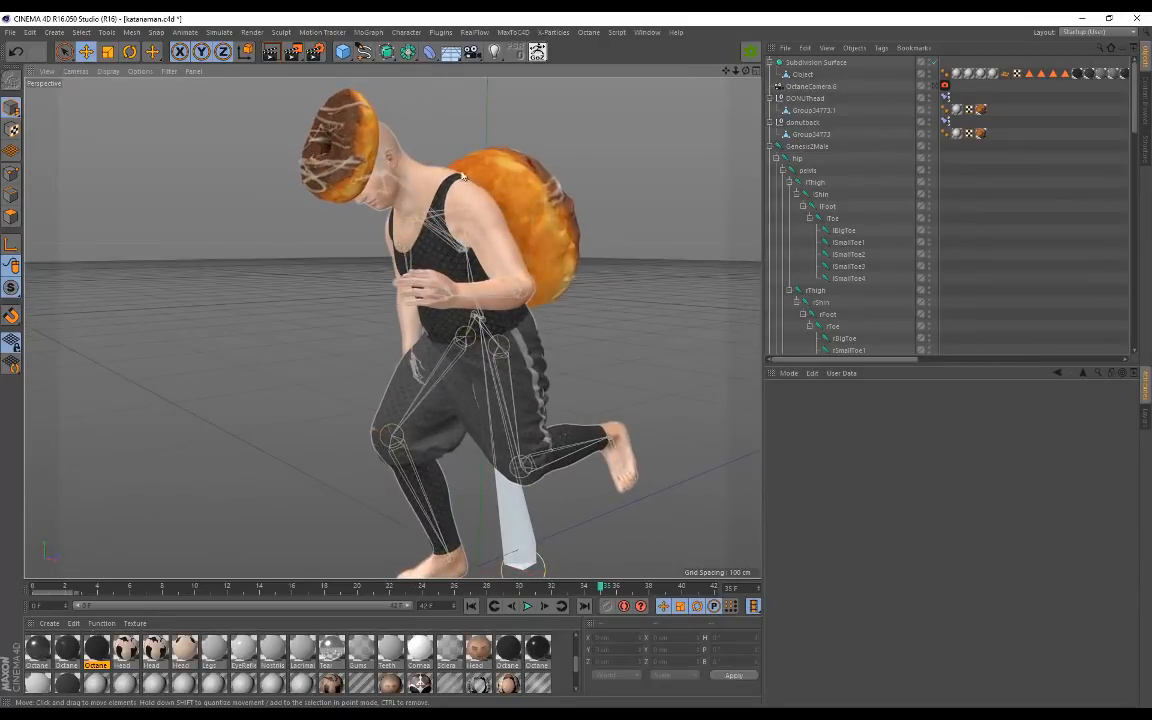
Step: Orbit around the paused figure to check both donuts from back, sides and below
alt+drag(368, 257, 486, 322)
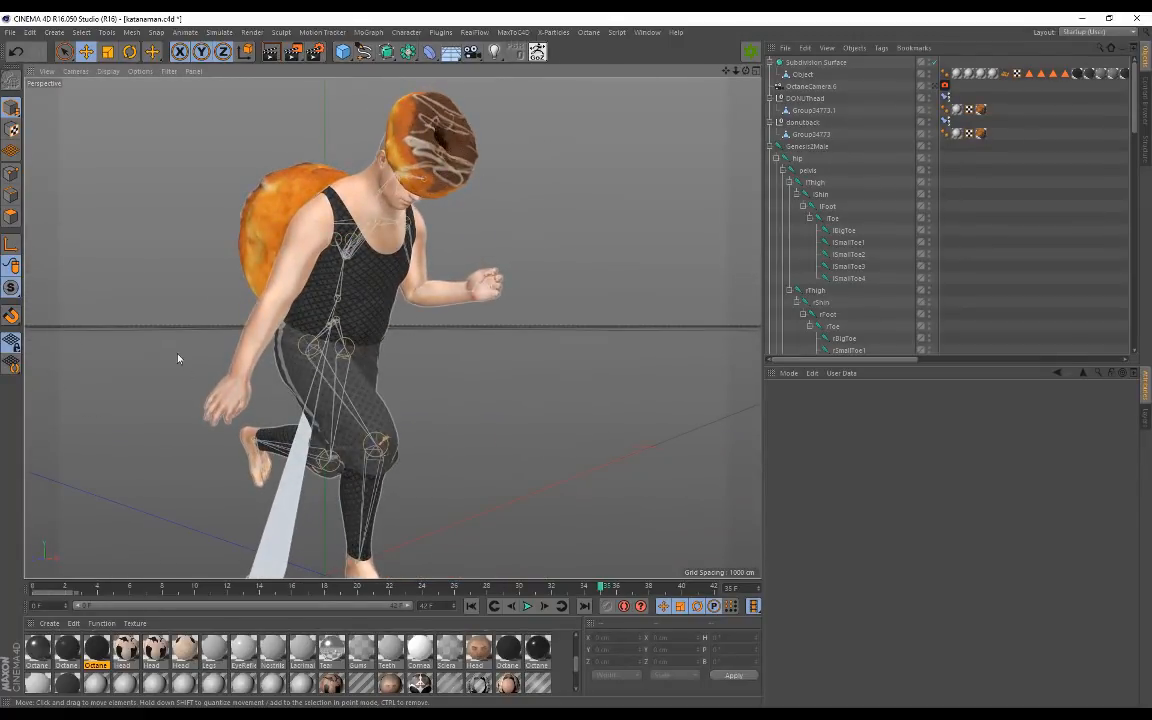
alt+drag(456, 424, 315, 237)
alt+drag(326, 302, 232, 259)
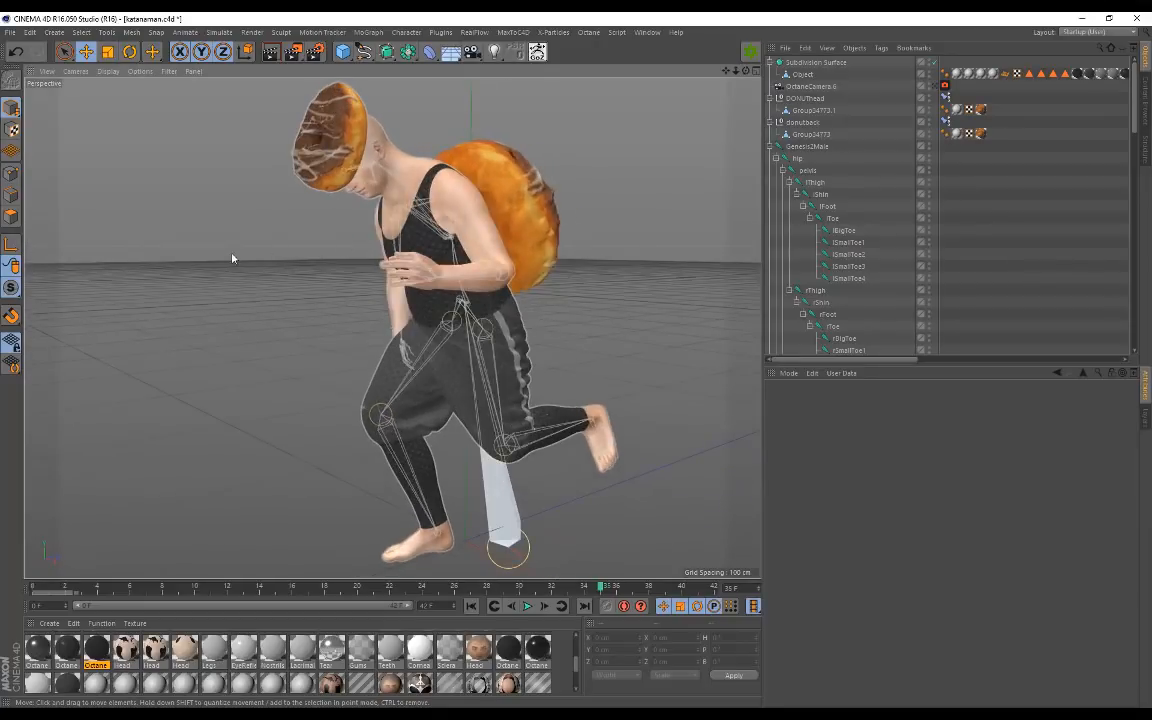
alt+drag(268, 302, 303, 298)
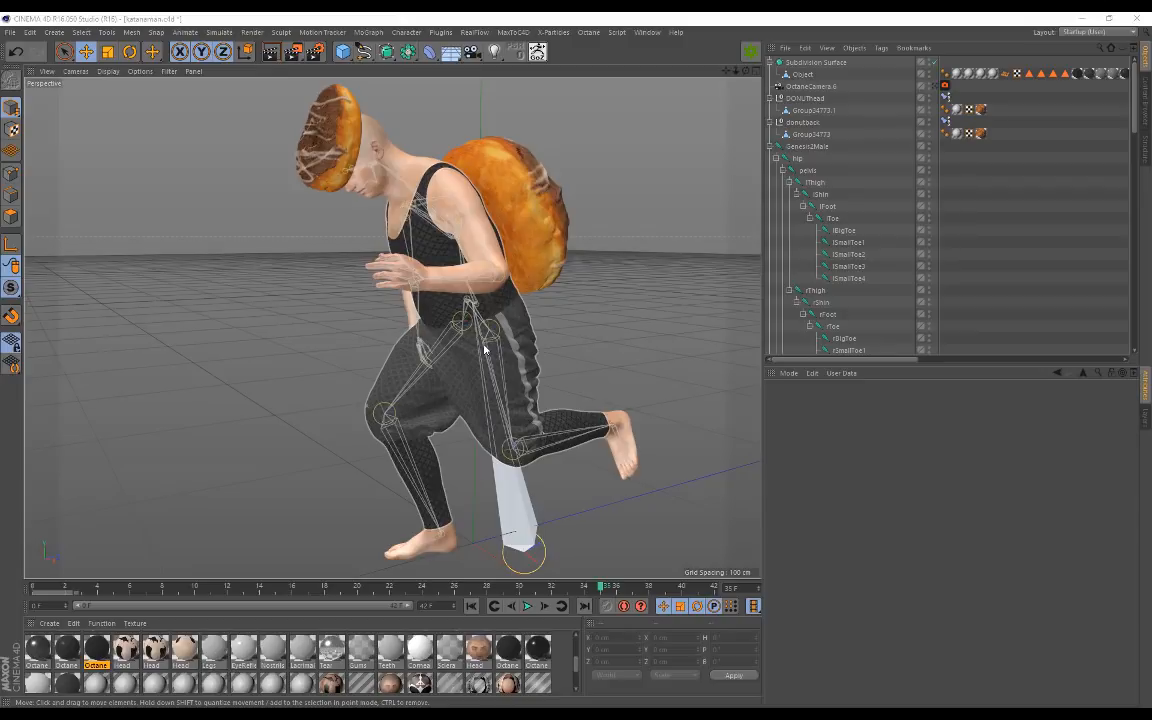
Step: Orbit and zoom to a low front three-quarter view of the character
alt+drag(476, 312, 321, 316)
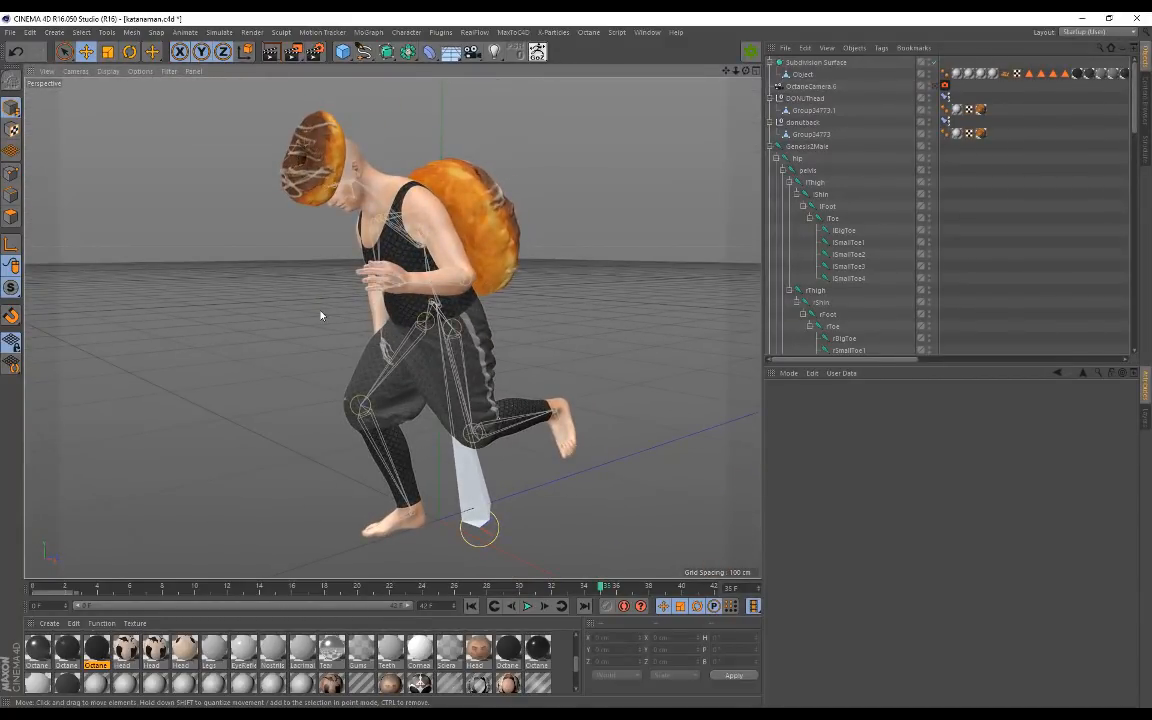
scroll(350, 260, up, 2)
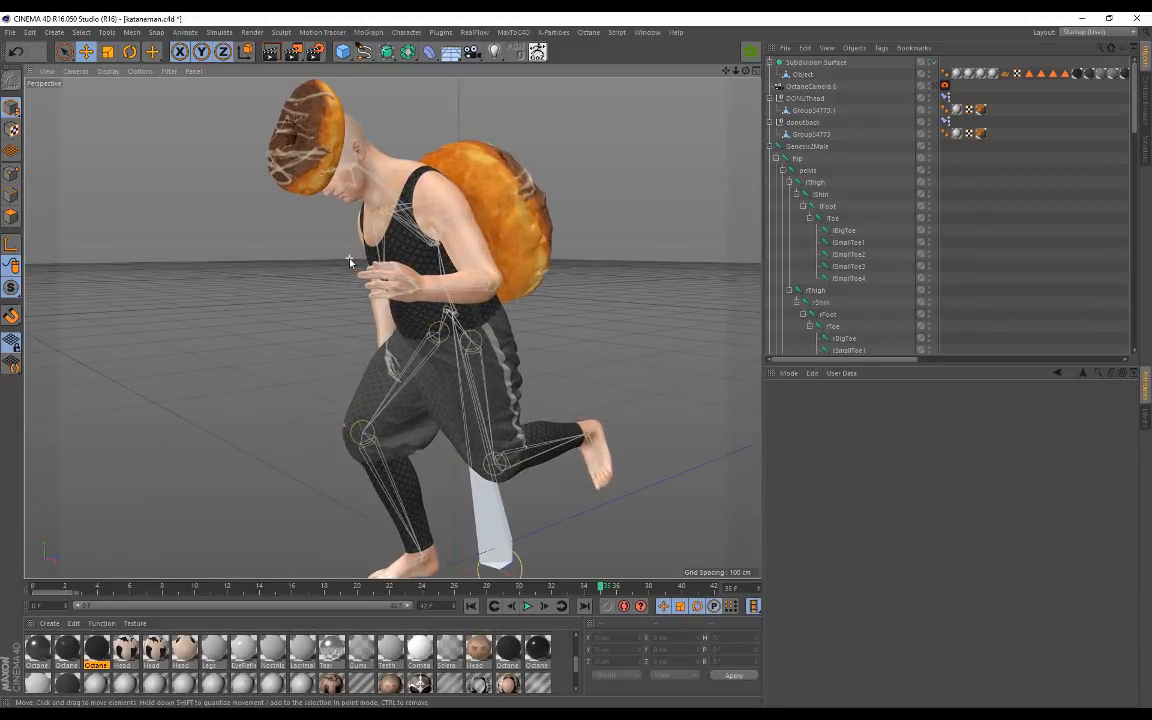
scroll(351, 268, down, 1)
alt+drag(509, 249, 311, 188)
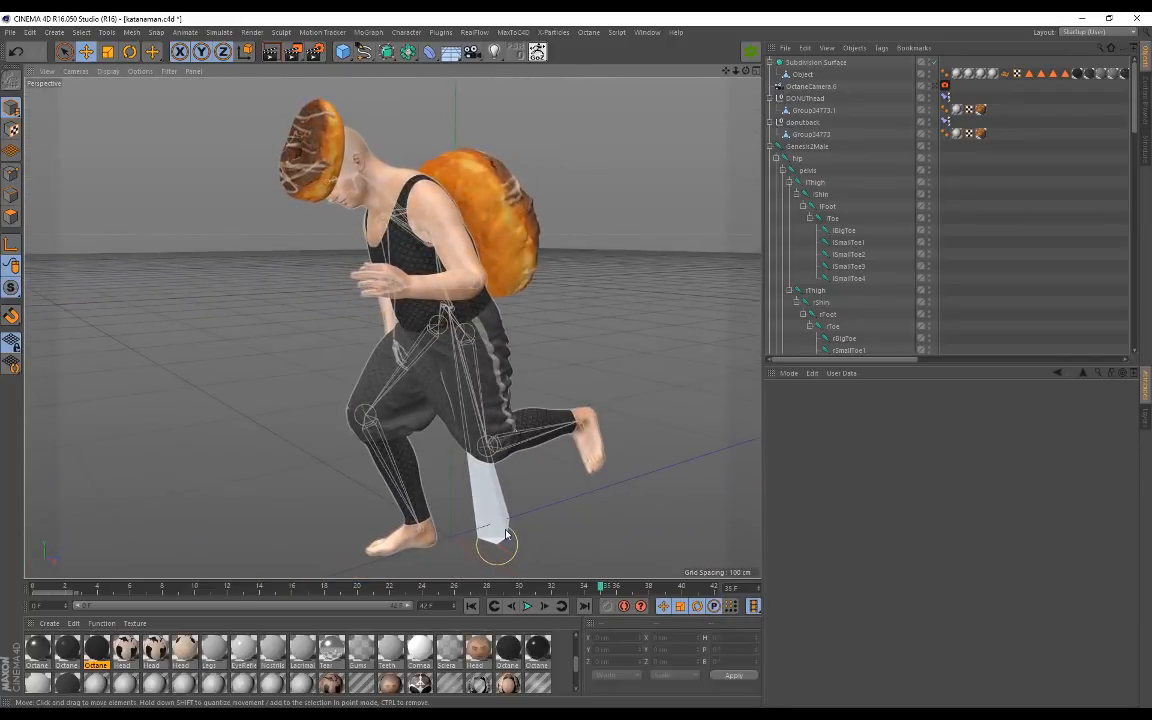
Step: Replay the walk cycle while orbiting to side and three-quarter angles to watch both donuts
click(525, 607)
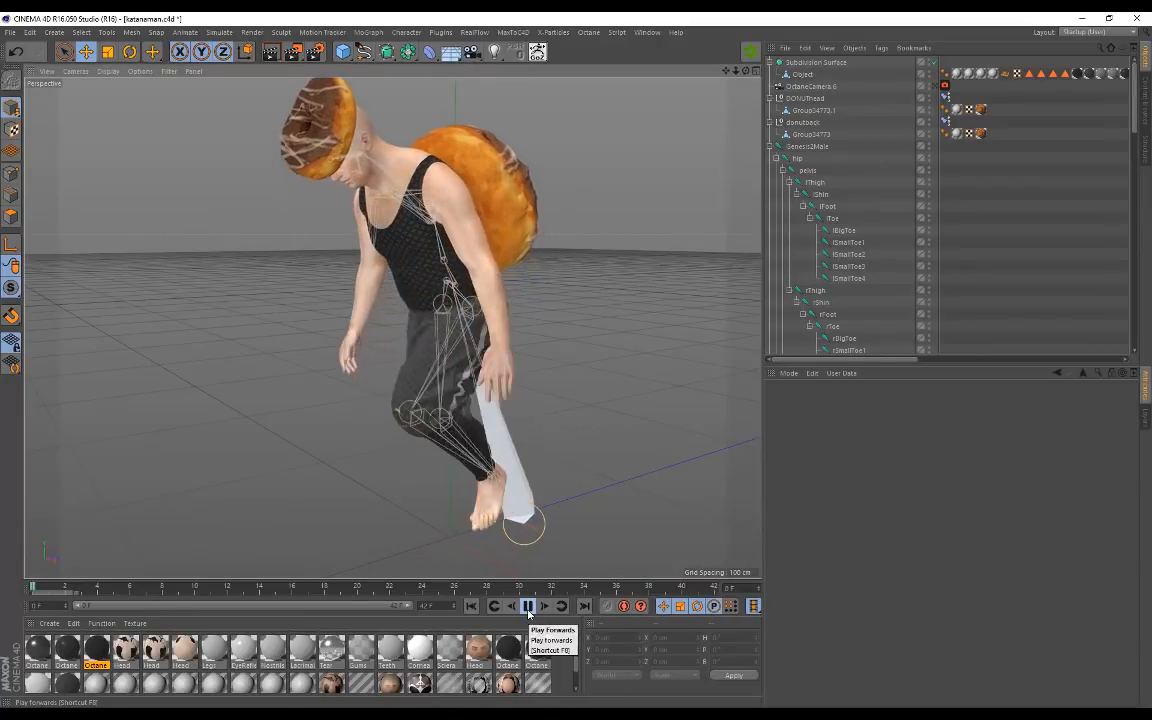
alt+drag(474, 405, 424, 341)
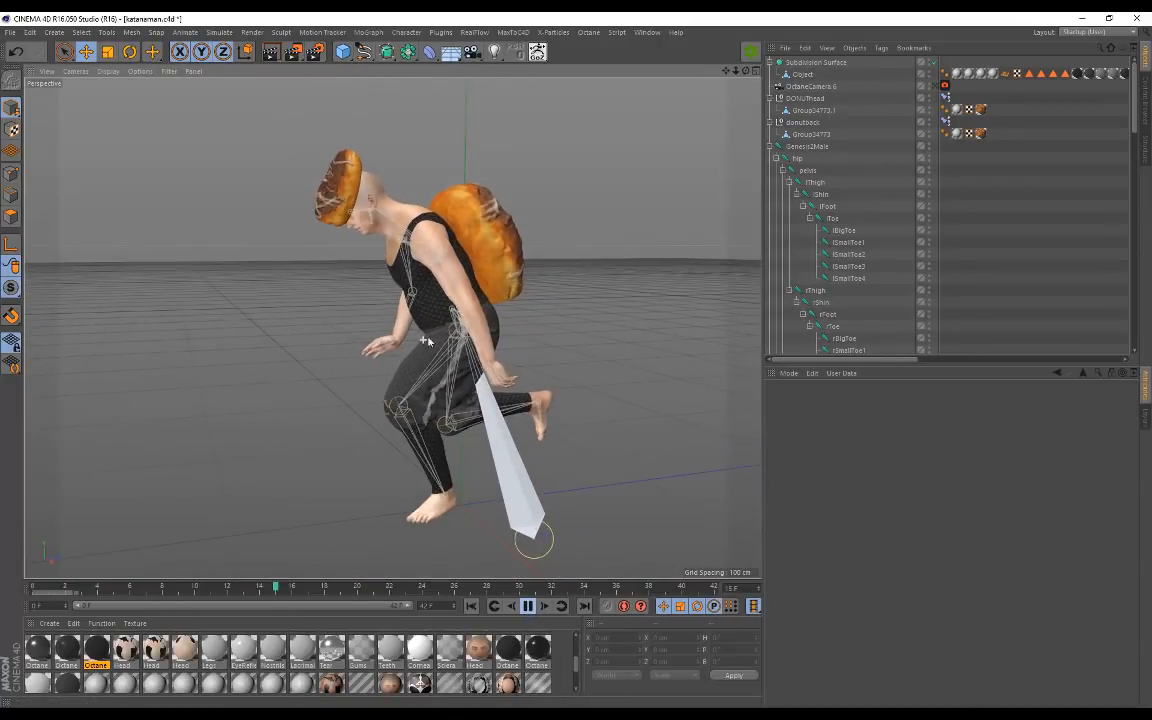
alt+drag(520, 295, 462, 298)
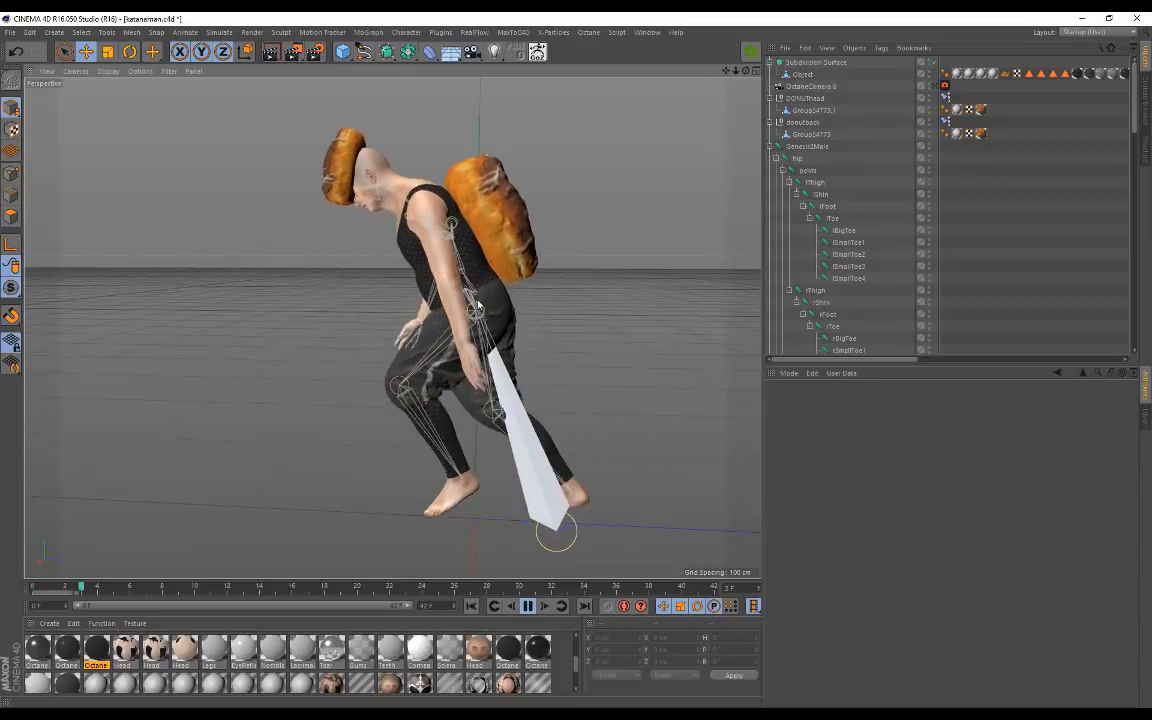
alt+drag(345, 281, 397, 287)
scroll(449, 331, up, 1)
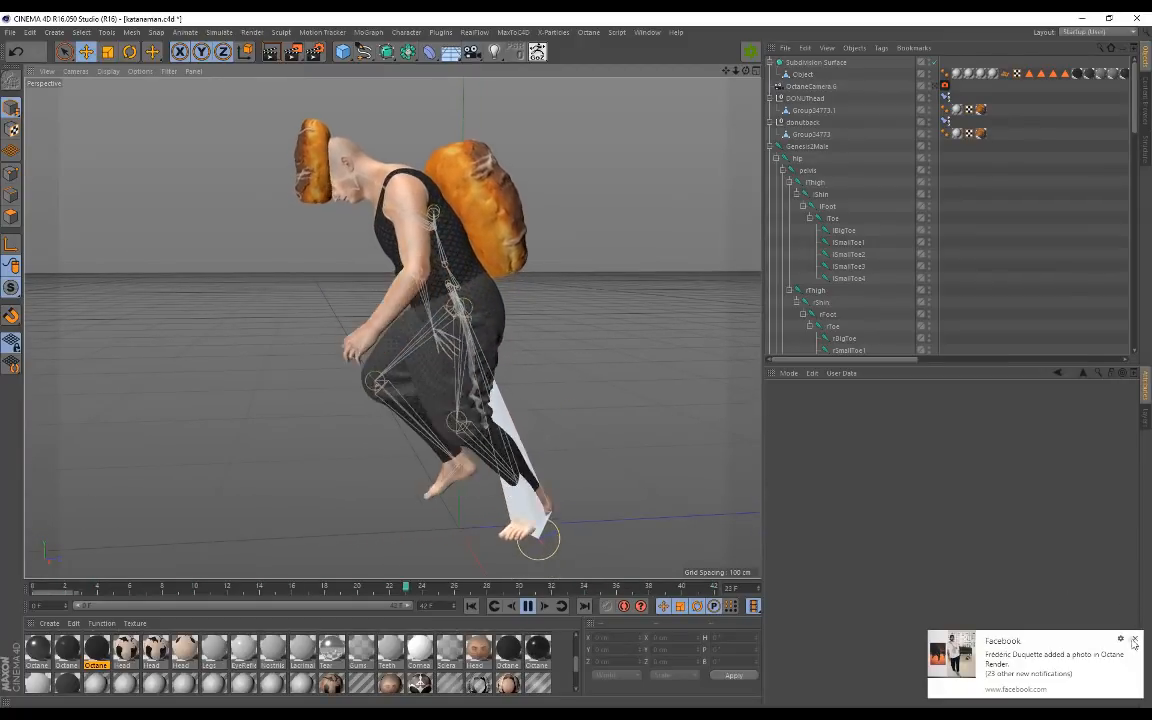